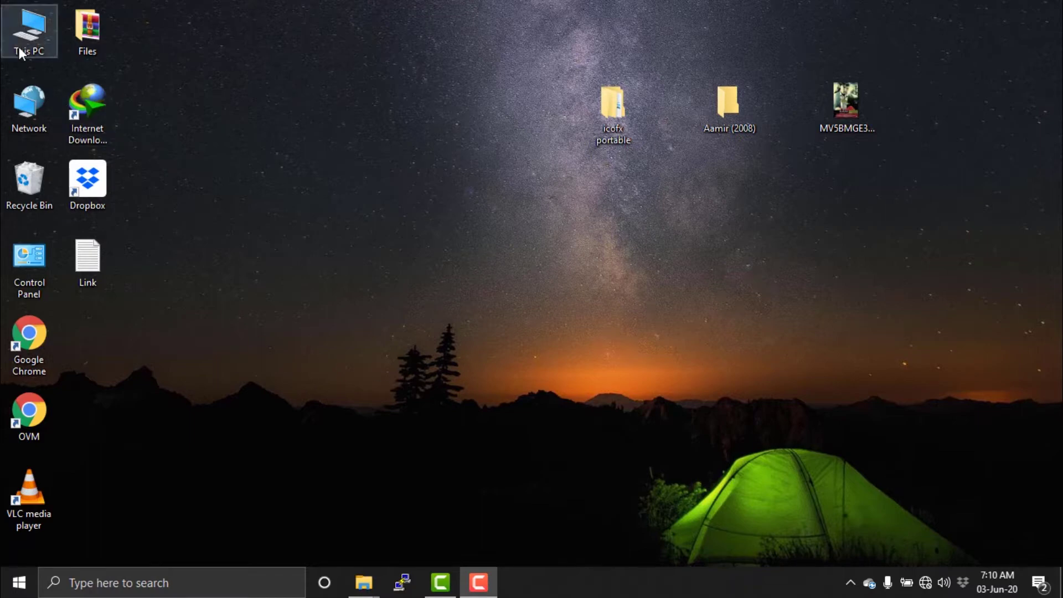
# Open the Movie Collection folder on Local Disk (D:) in a maximized window and look over its poster folder icons.
pyautogui.doubleClick(47, 33)
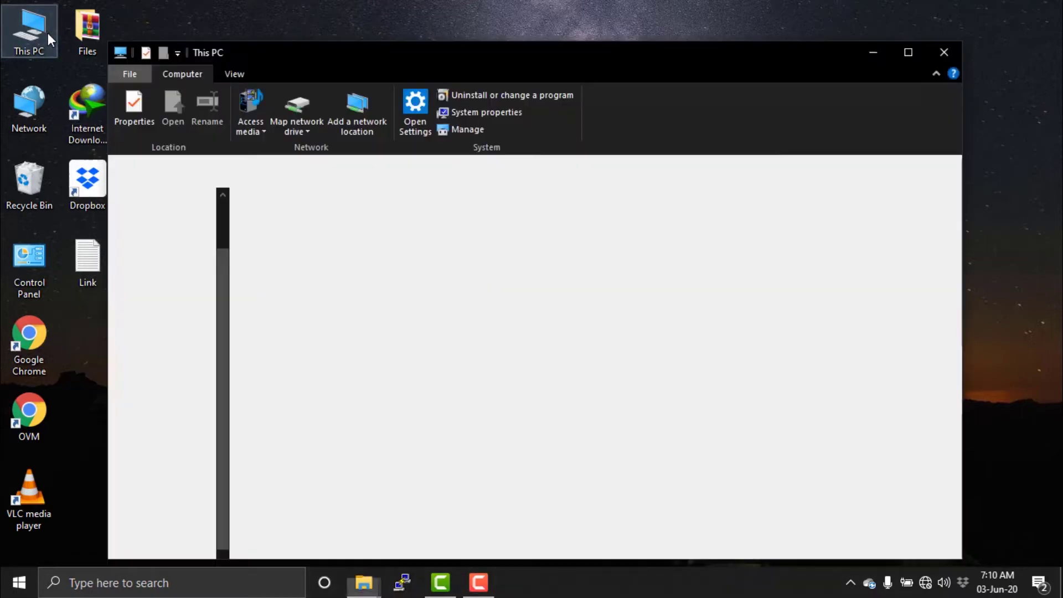
pyautogui.click(901, 51)
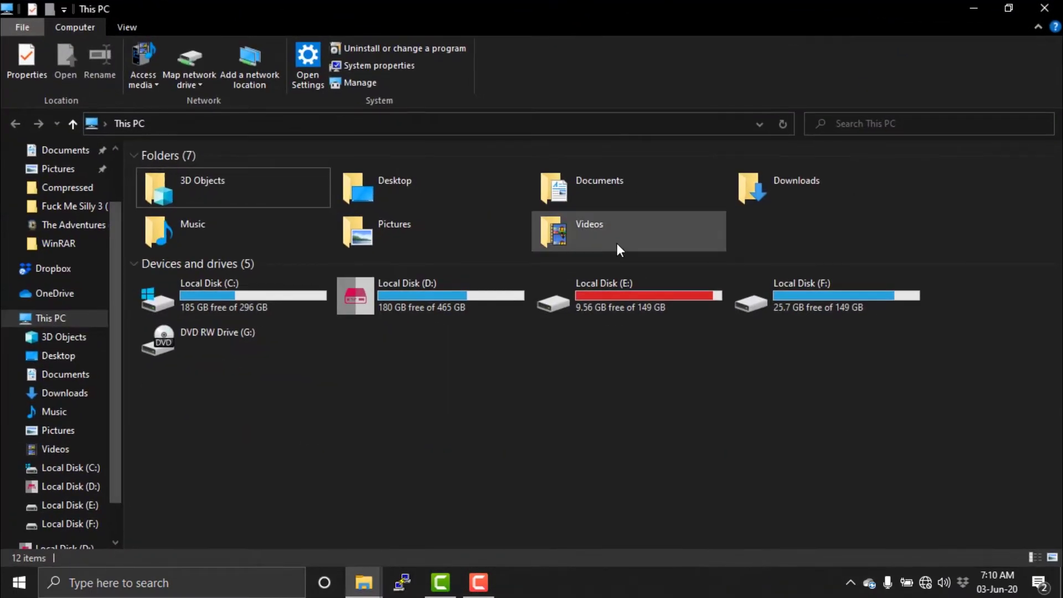
pyautogui.doubleClick(423, 296)
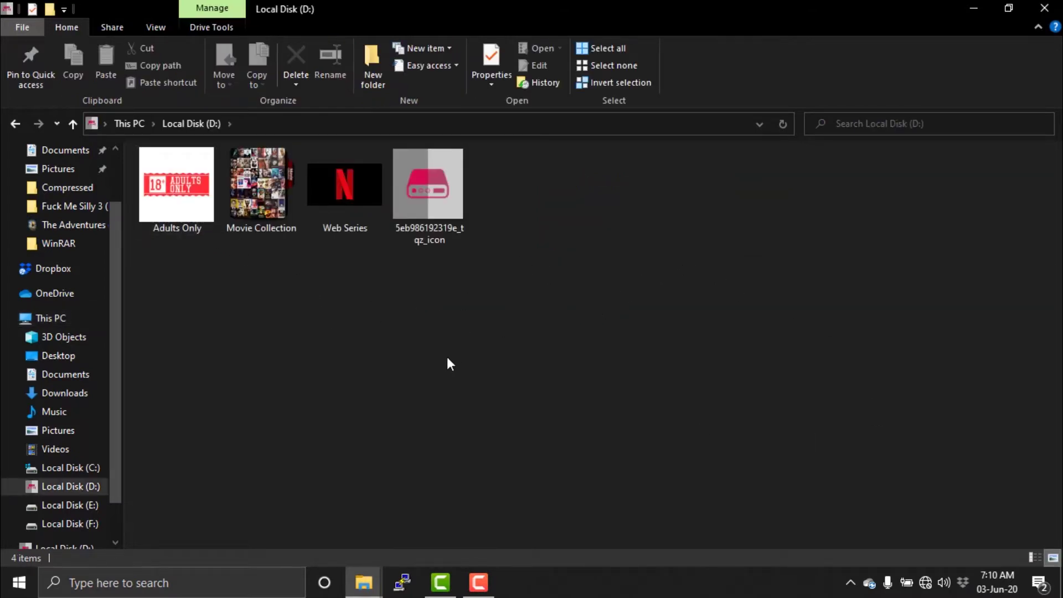
pyautogui.click(154, 28)
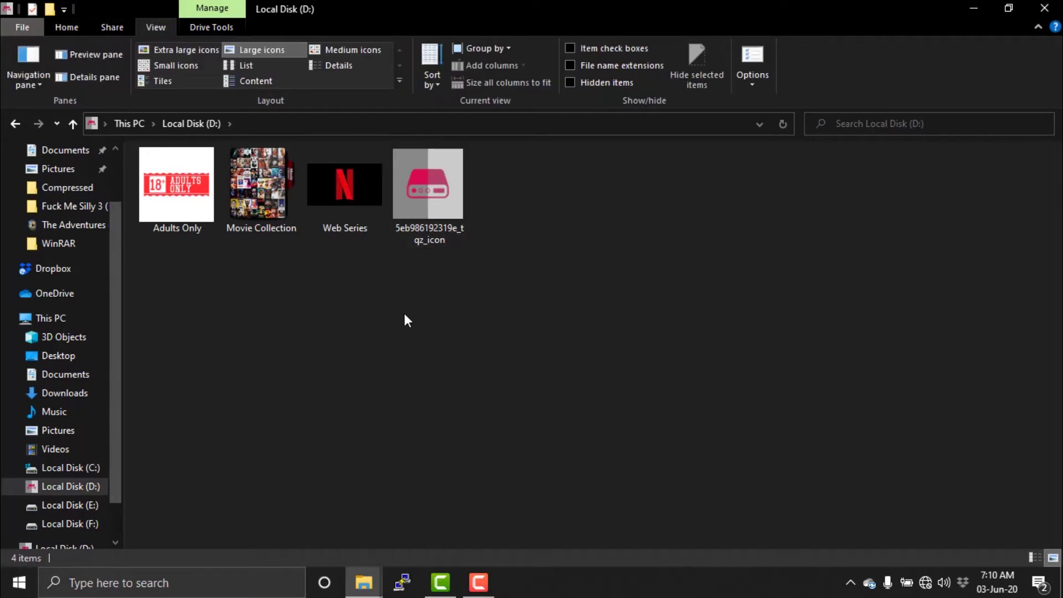
pyautogui.doubleClick(274, 202)
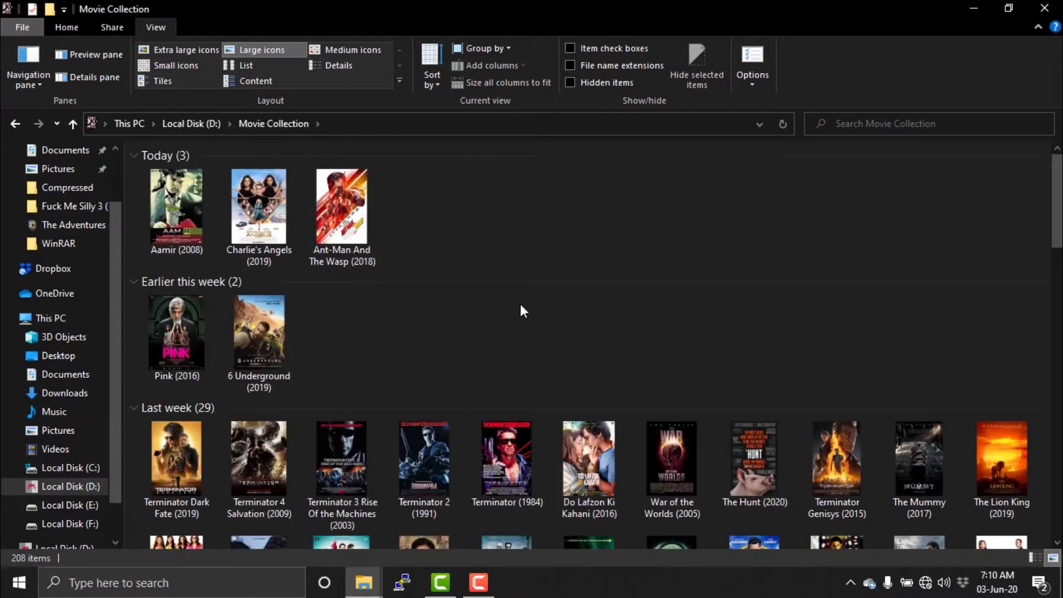
pyautogui.moveTo(1057, 222); pyautogui.dragTo(1054, 174)
pyautogui.click(15, 124)
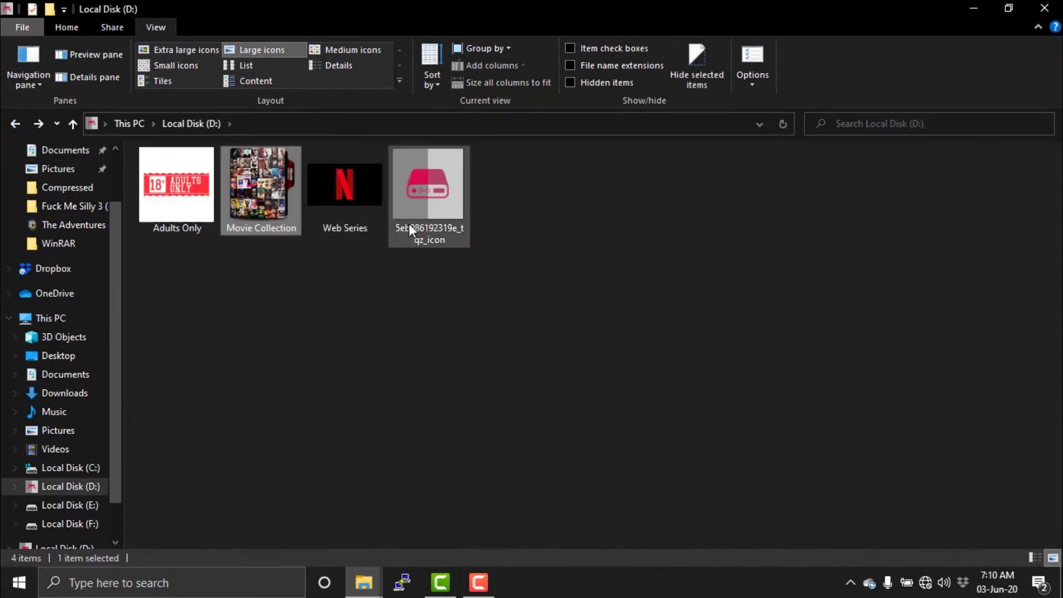
# Examine the season folder icons in Web Series > Money Heist, then return to the root of Local Disk (D:).
pyautogui.doubleClick(351, 197)
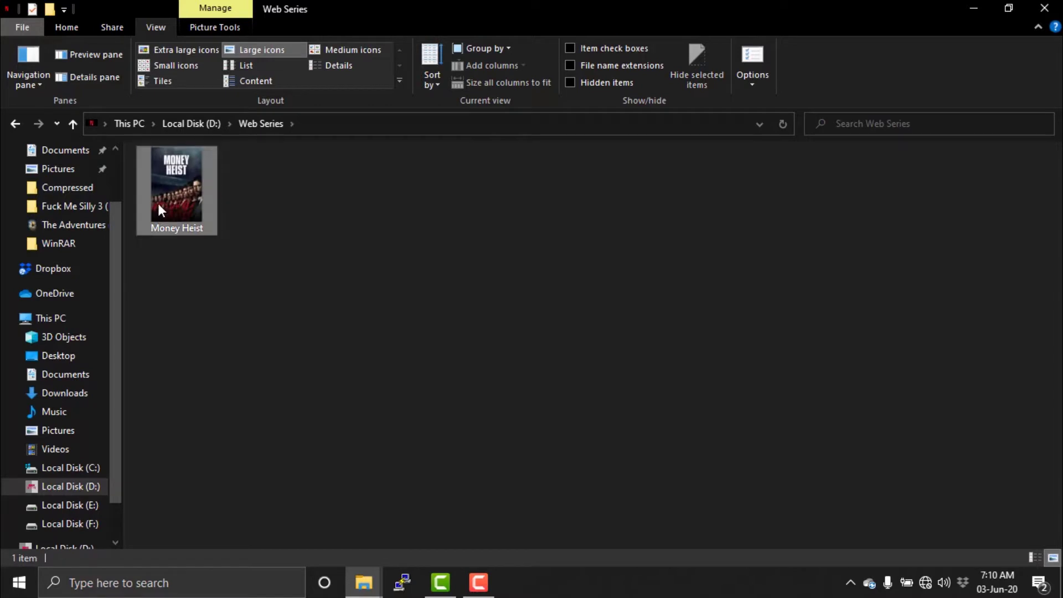
pyautogui.doubleClick(159, 204)
pyautogui.moveTo(501, 282); pyautogui.dragTo(176, 211)
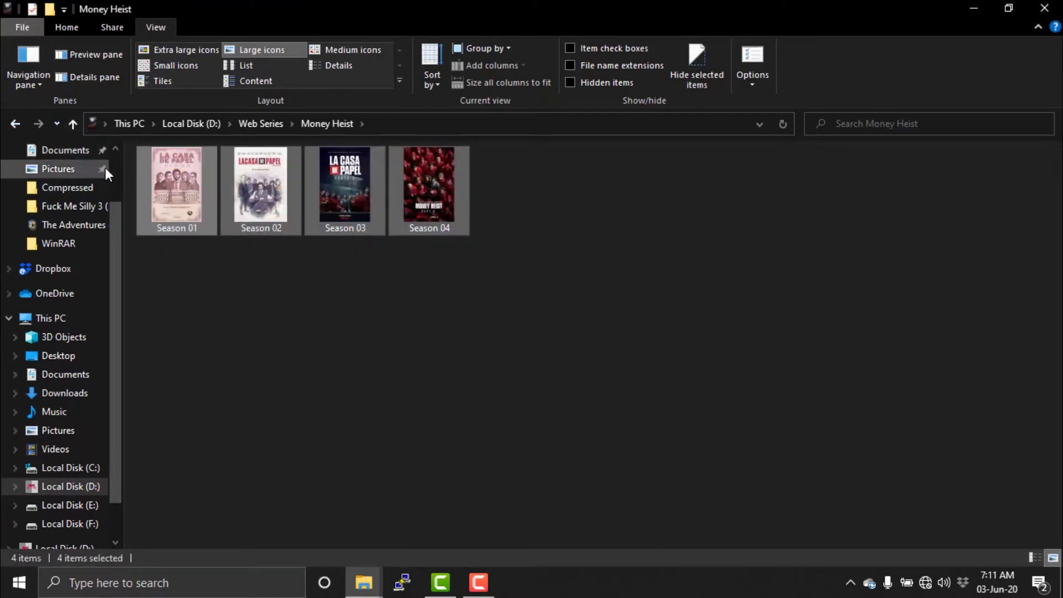
pyautogui.click(15, 124)
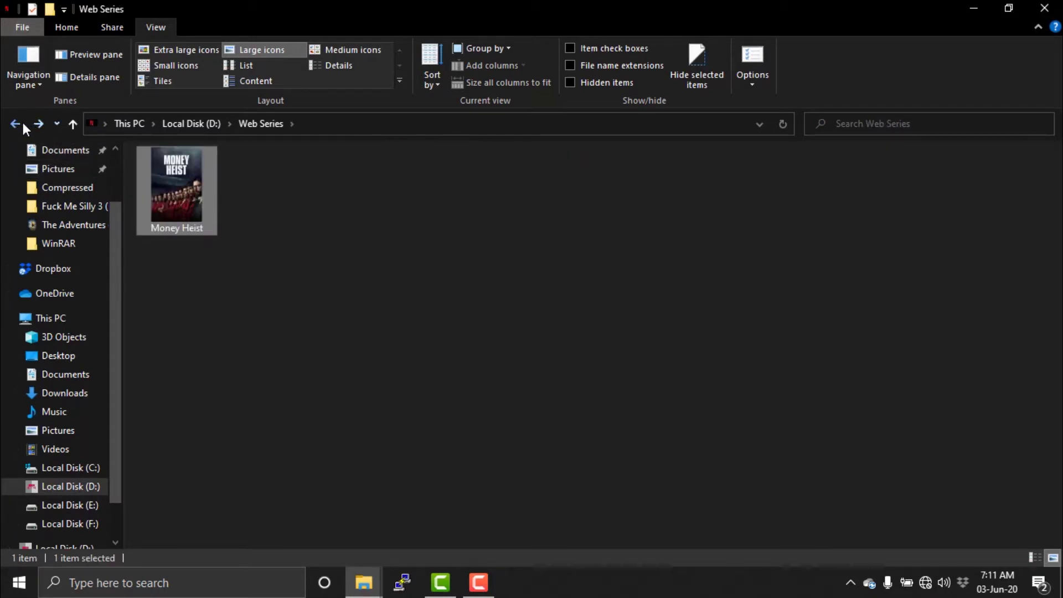
pyautogui.click(22, 125)
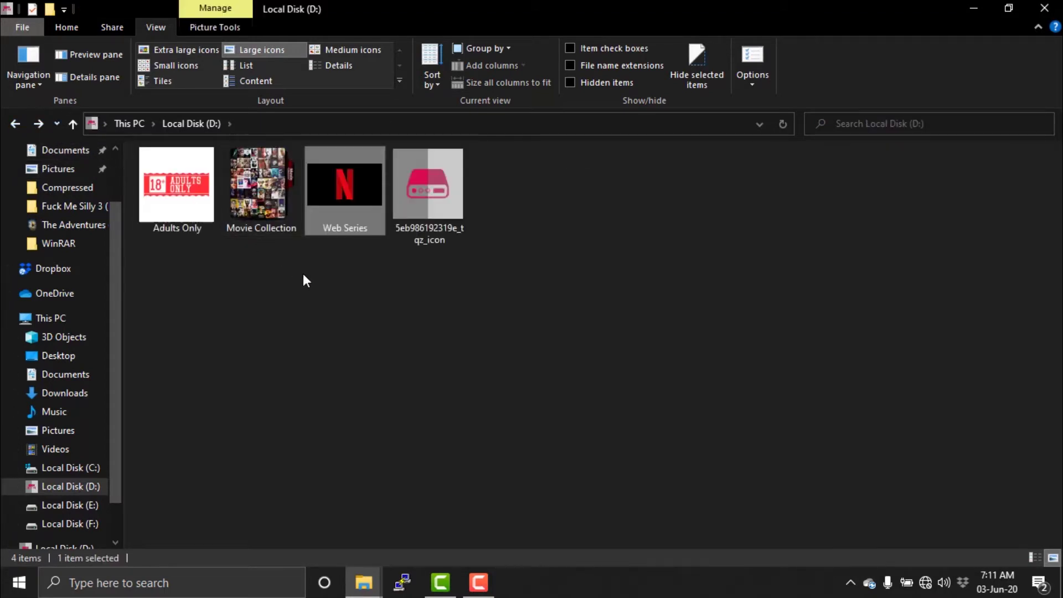
# Show the Movie Collection folder with extra large icons and browse through the movie posters.
pyautogui.click(259, 189)
pyautogui.doubleClick(260, 188)
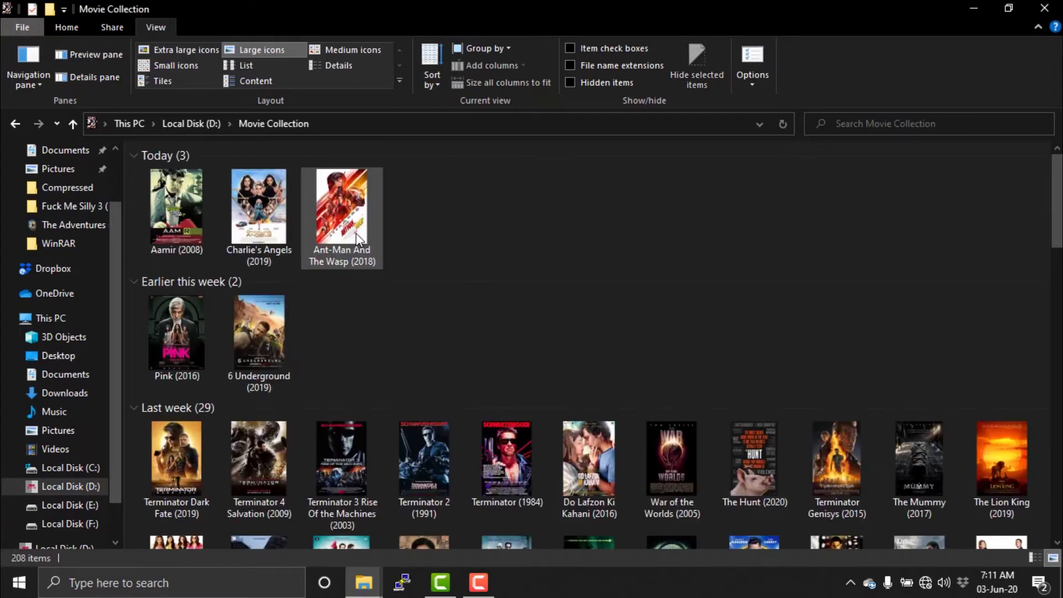
pyautogui.moveTo(1056, 232)
pyautogui.mouseDown()
pyautogui.moveTo(1055, 432)
pyautogui.moveTo(1056, 233)
pyautogui.mouseUp()
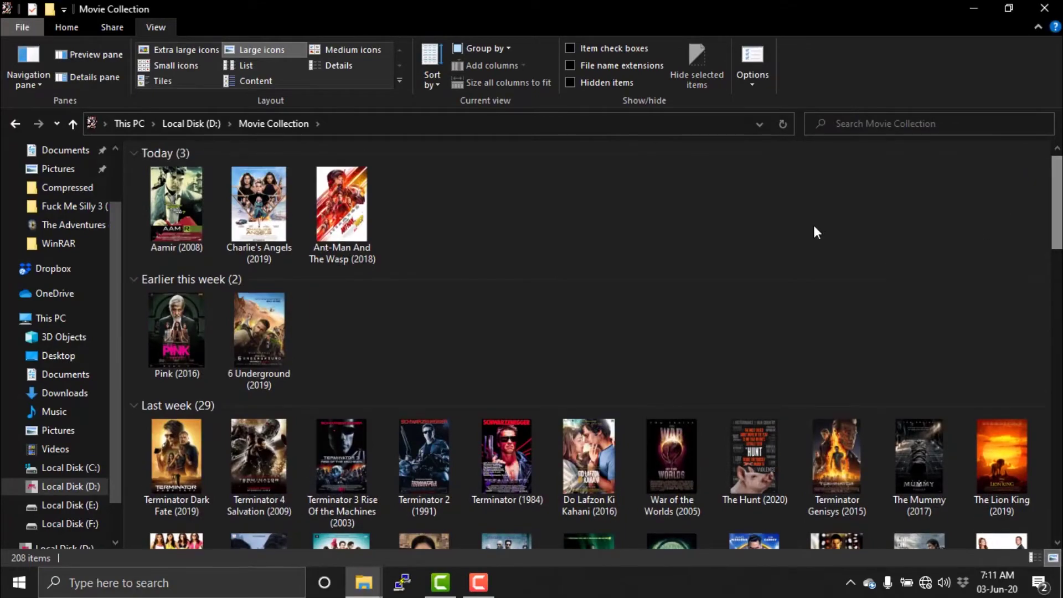
pyautogui.click(182, 51)
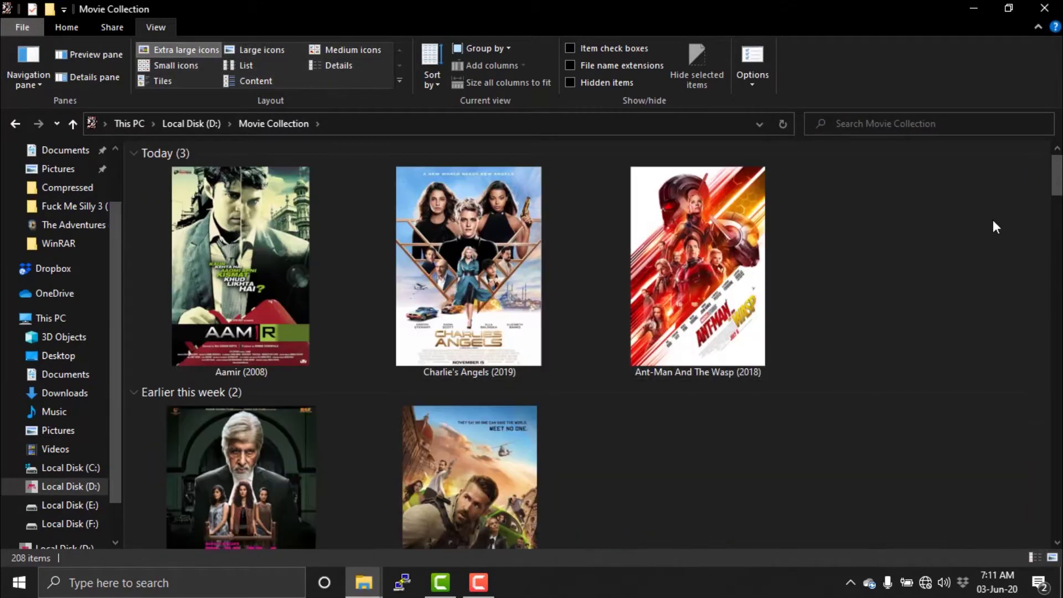
pyautogui.moveTo(1060, 183); pyautogui.dragTo(1061, 385)
pyautogui.scroll(10, 401, 406)
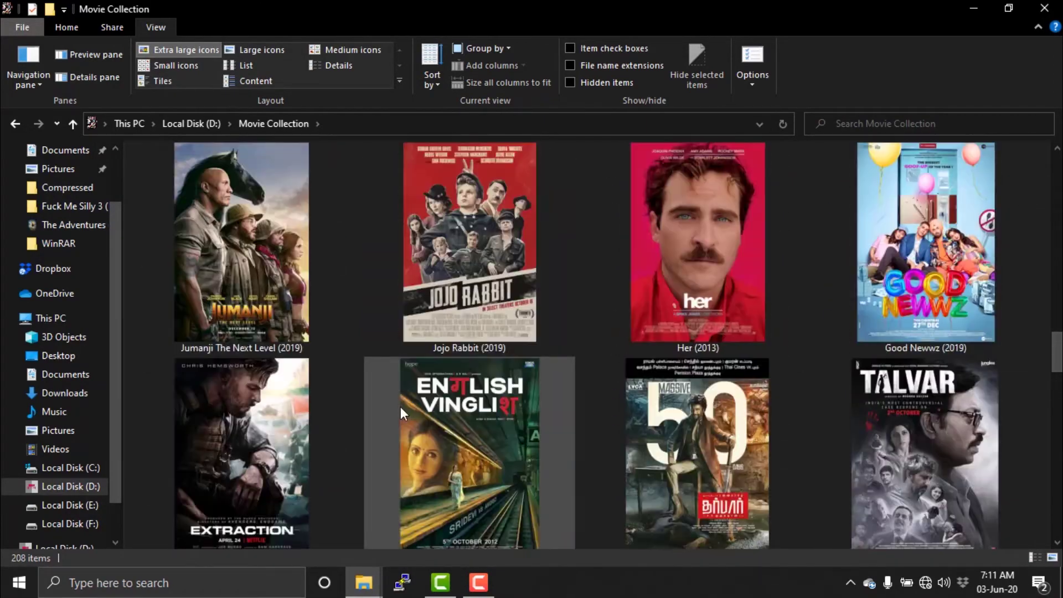
pyautogui.scroll(10, 475, 373)
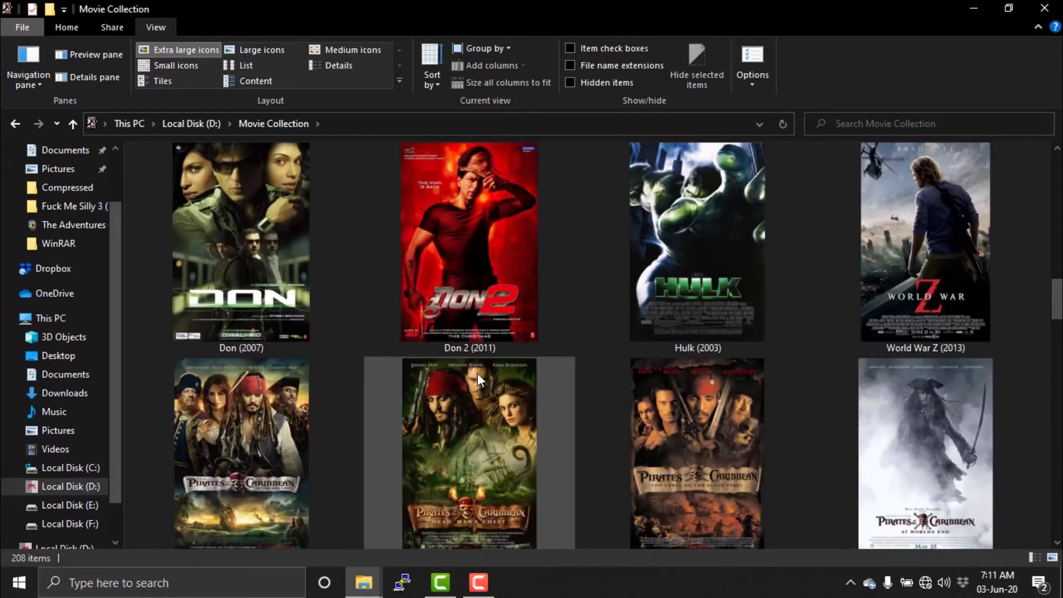
pyautogui.scroll(5, 475, 372)
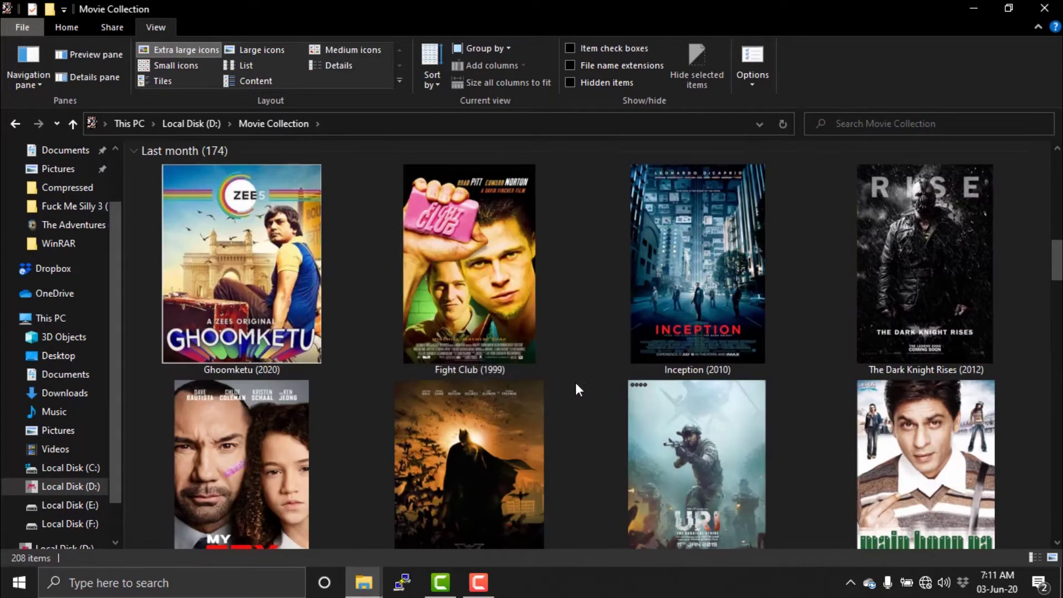
# Look inside the Inception (2010) folder, return to browse more of Movie Collection, and close the window.
pyautogui.doubleClick(685, 276)
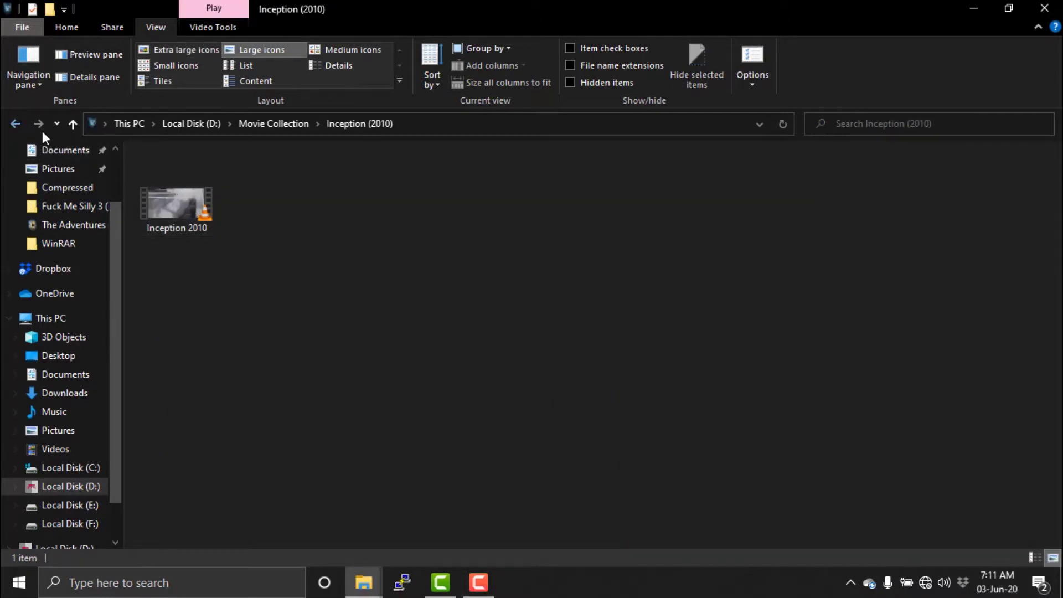
pyautogui.click(72, 124)
pyautogui.scroll(-20, 897, 243)
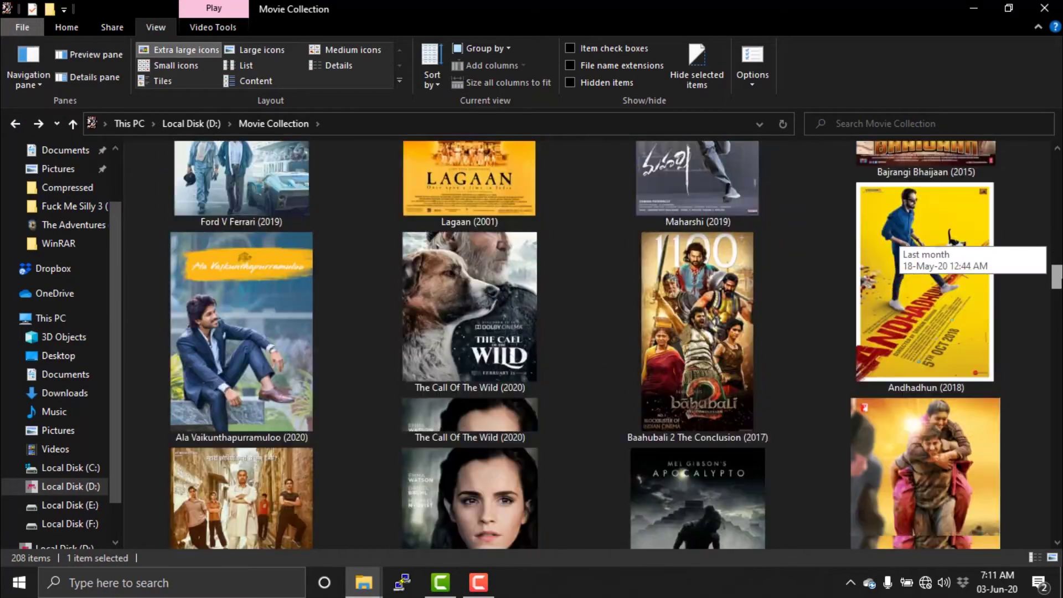
pyautogui.scroll(-20, 898, 244)
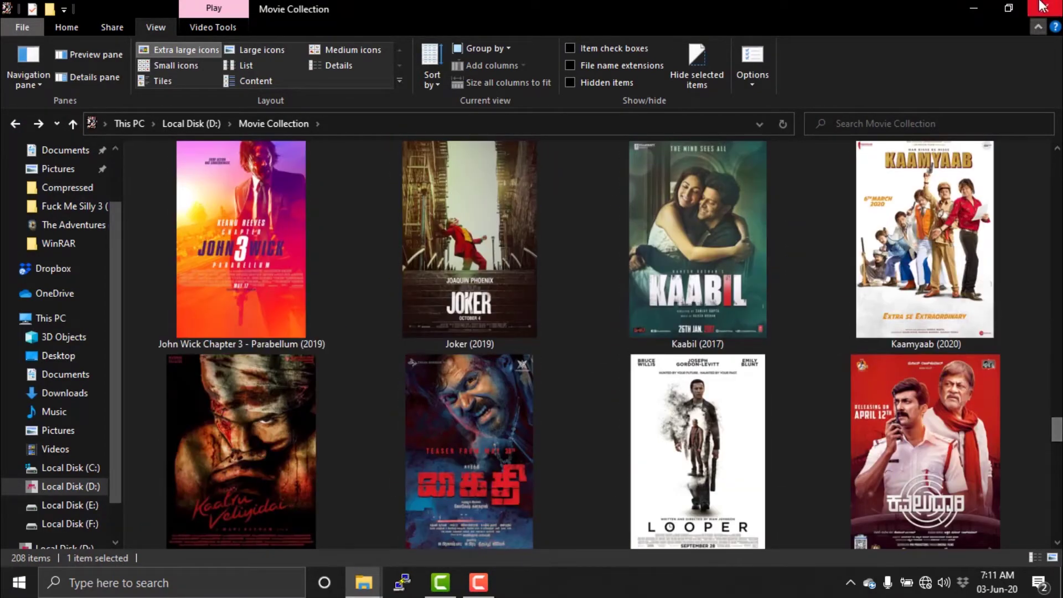
pyautogui.click(1046, 9)
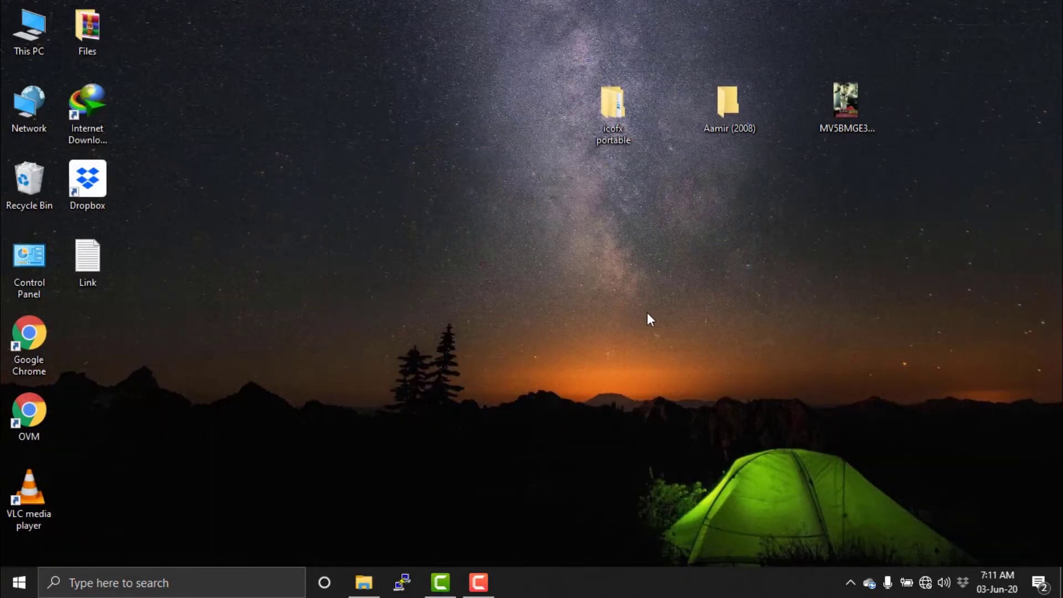
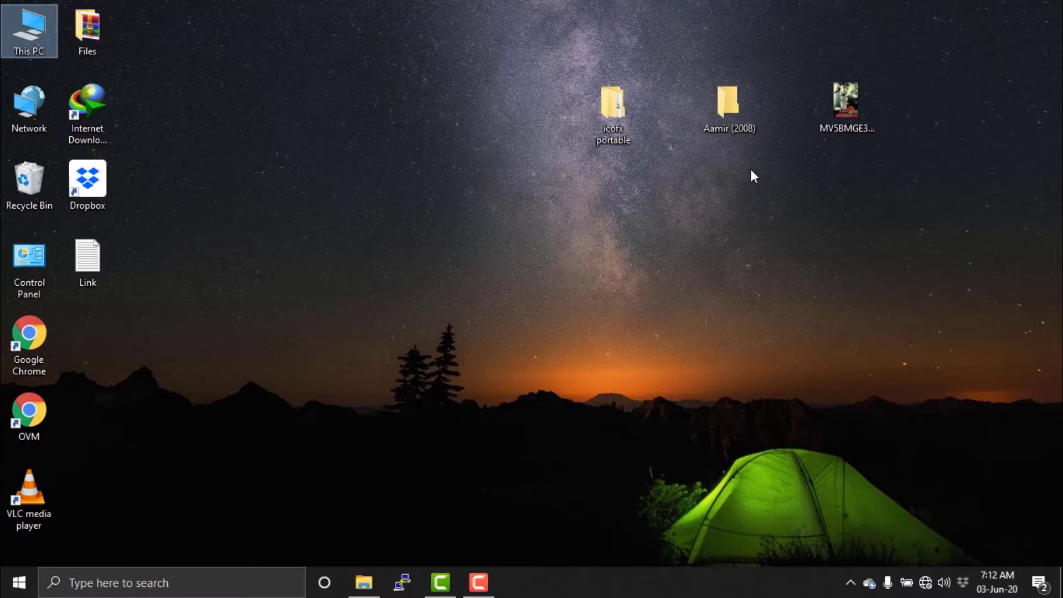
# View the desktop movie poster image and the contents of the Aamir (2008) folder, closing each one.
pyautogui.click(729, 105)
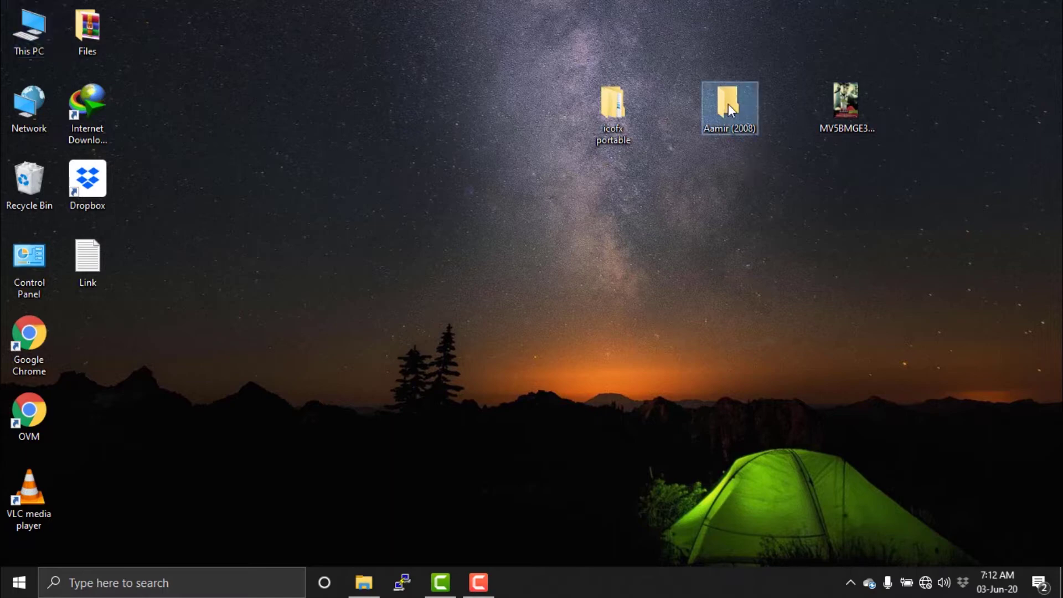
pyautogui.doubleClick(849, 106)
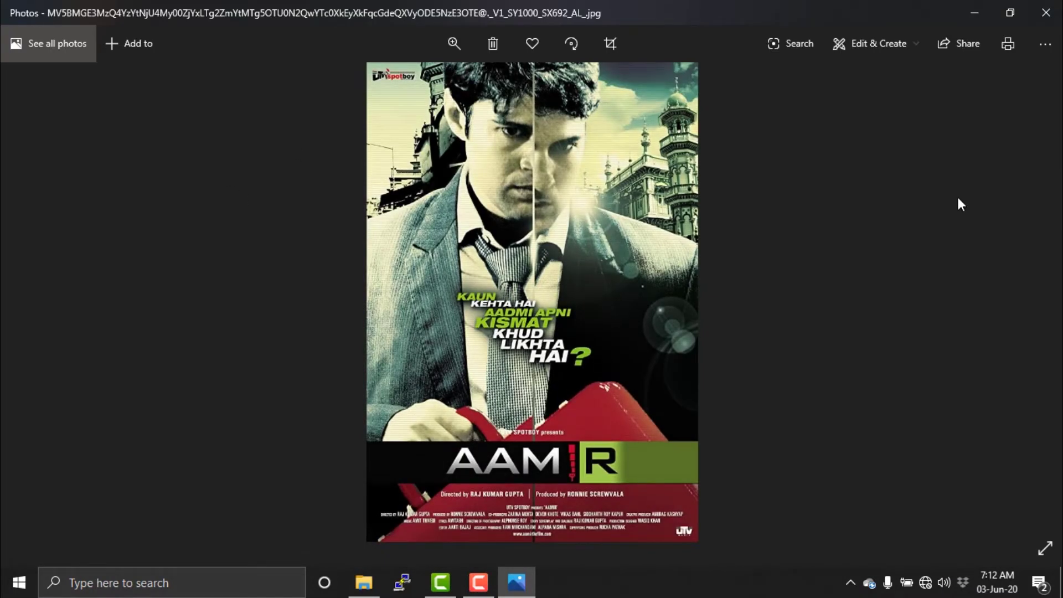
pyautogui.click(1047, 12)
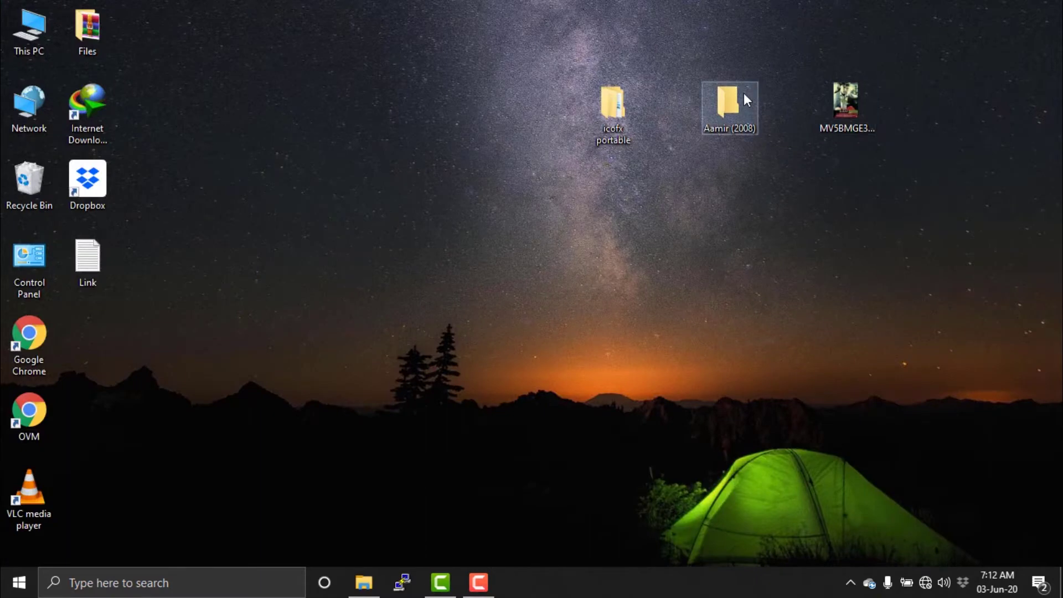
pyautogui.doubleClick(743, 97)
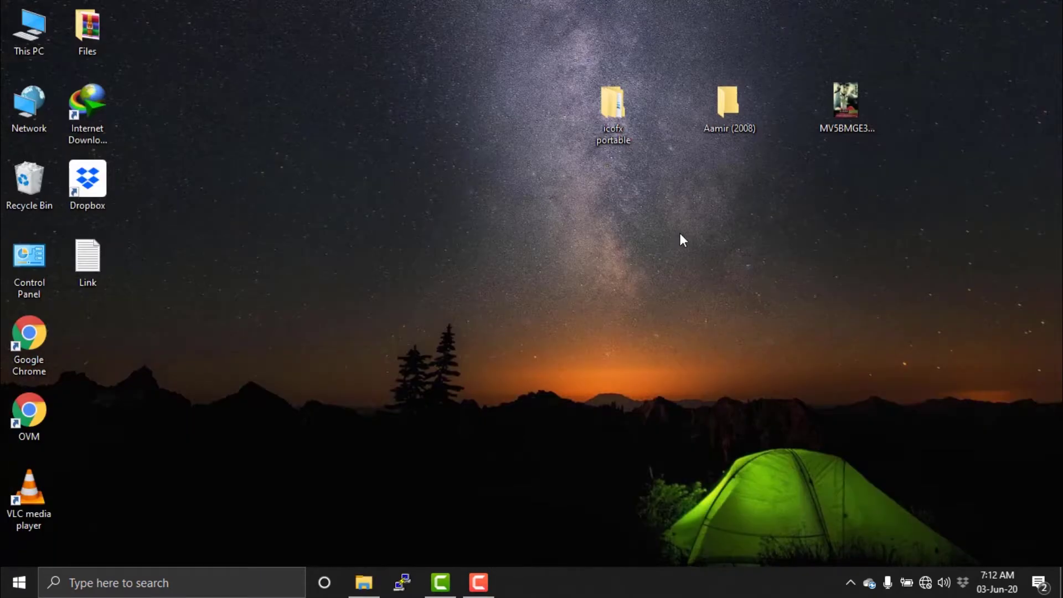
pyautogui.doubleClick(724, 109)
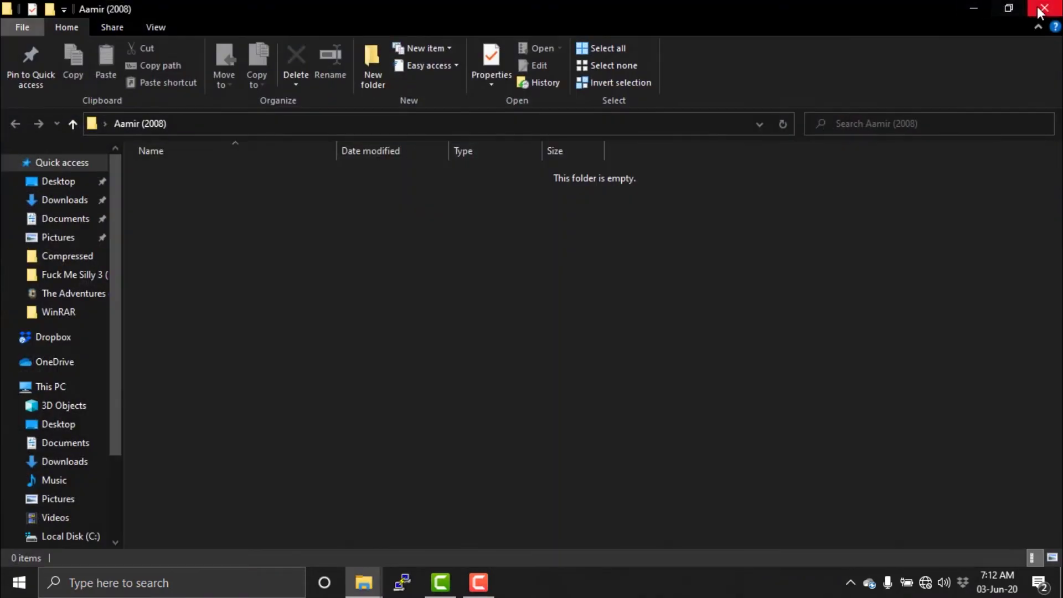
pyautogui.click(1041, 11)
# Check the file type of the desktop poster image in its properties and close them.
pyautogui.click(852, 93)
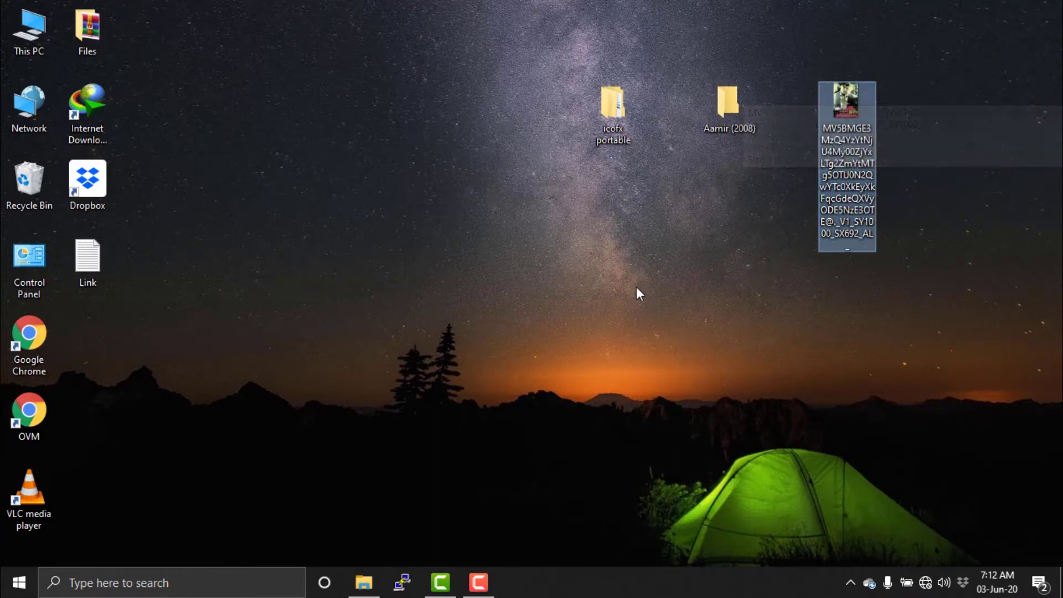
pyautogui.click(718, 148)
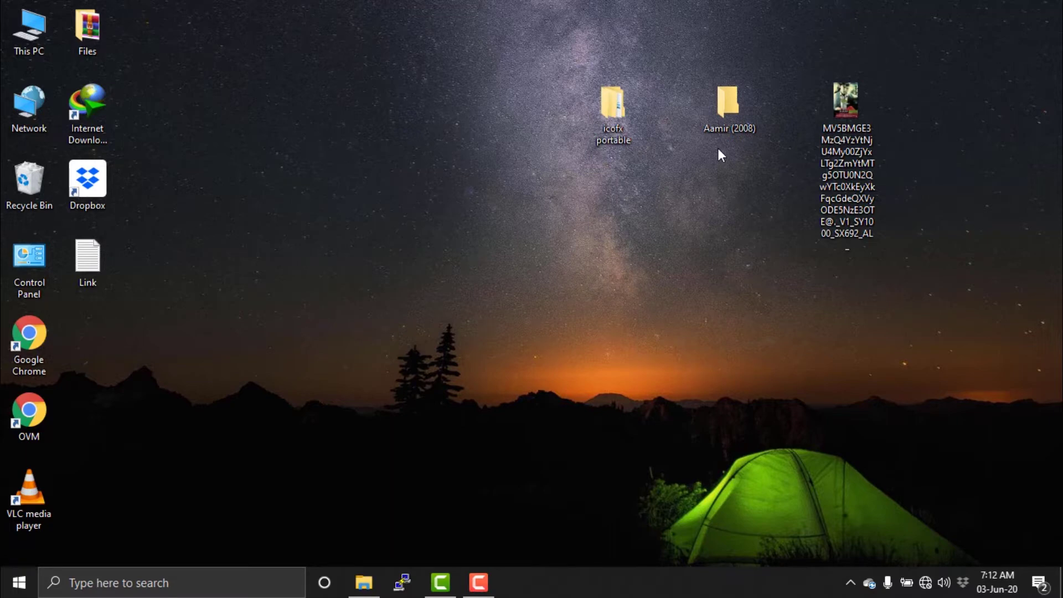
pyautogui.moveTo(843, 111)
pyautogui.mouseDown()
pyautogui.moveTo(798, 110)
pyautogui.moveTo(845, 115)
pyautogui.mouseUp()
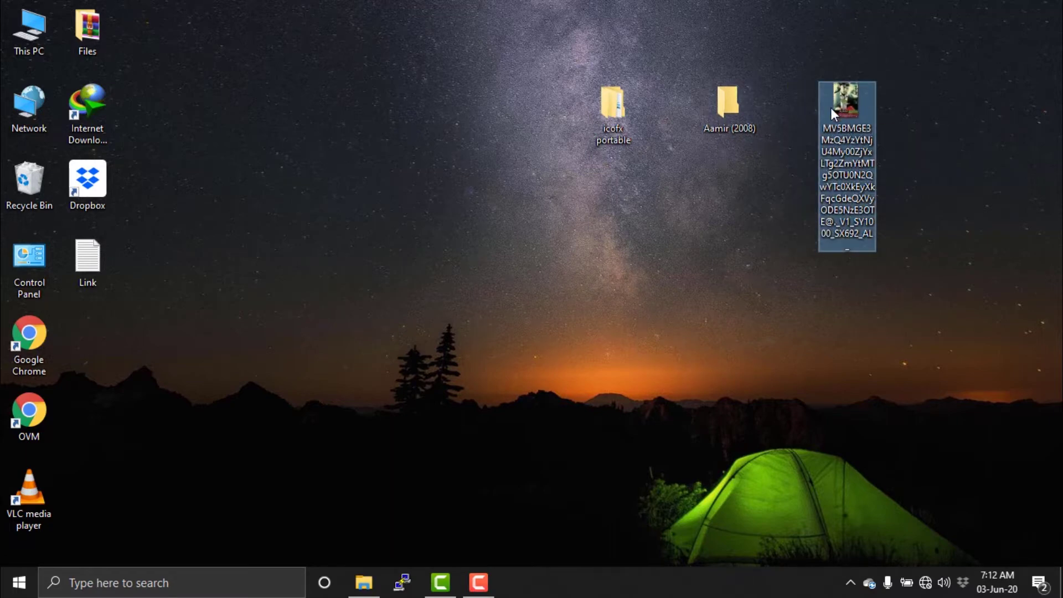
pyautogui.rightClick(851, 92)
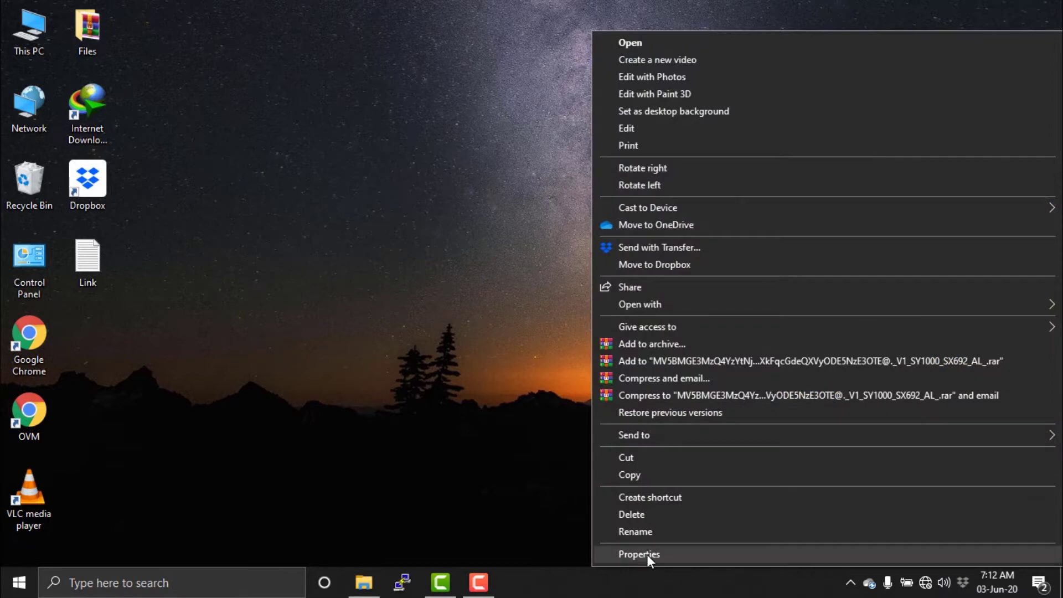
pyautogui.click(647, 553)
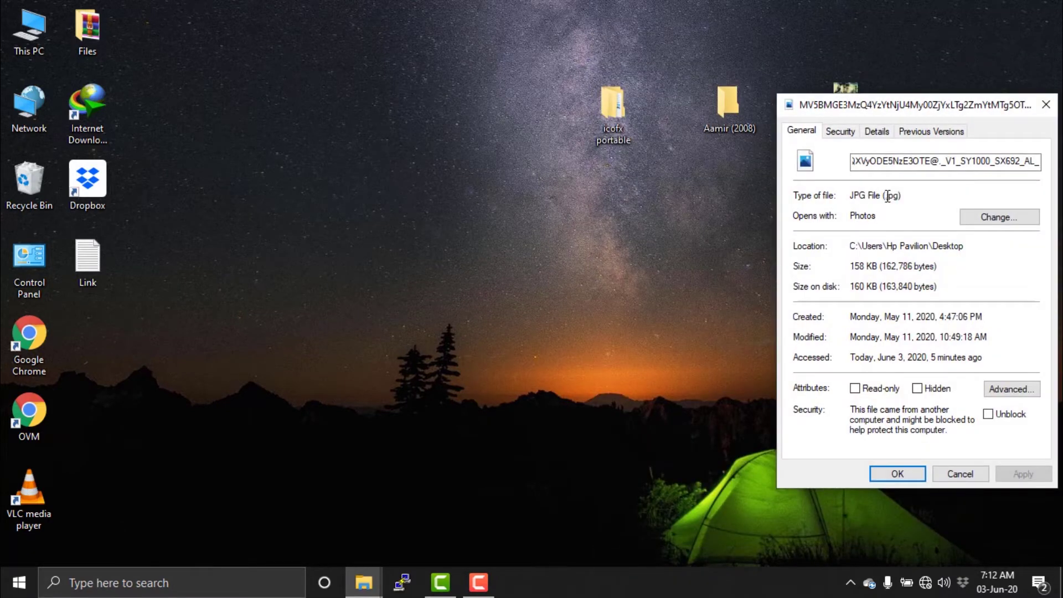
pyautogui.click(1046, 104)
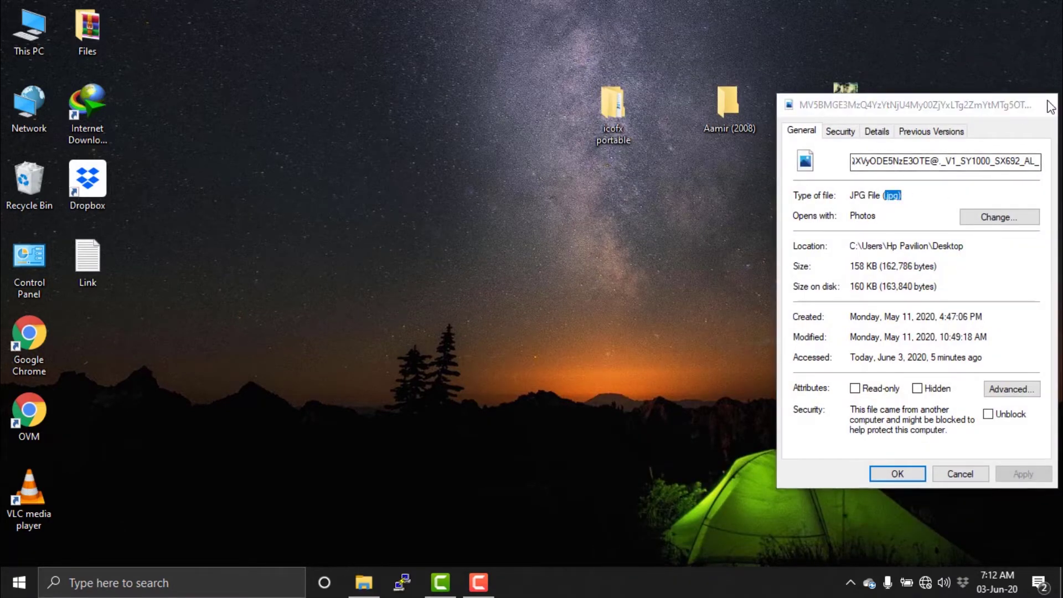
pyautogui.click(730, 101)
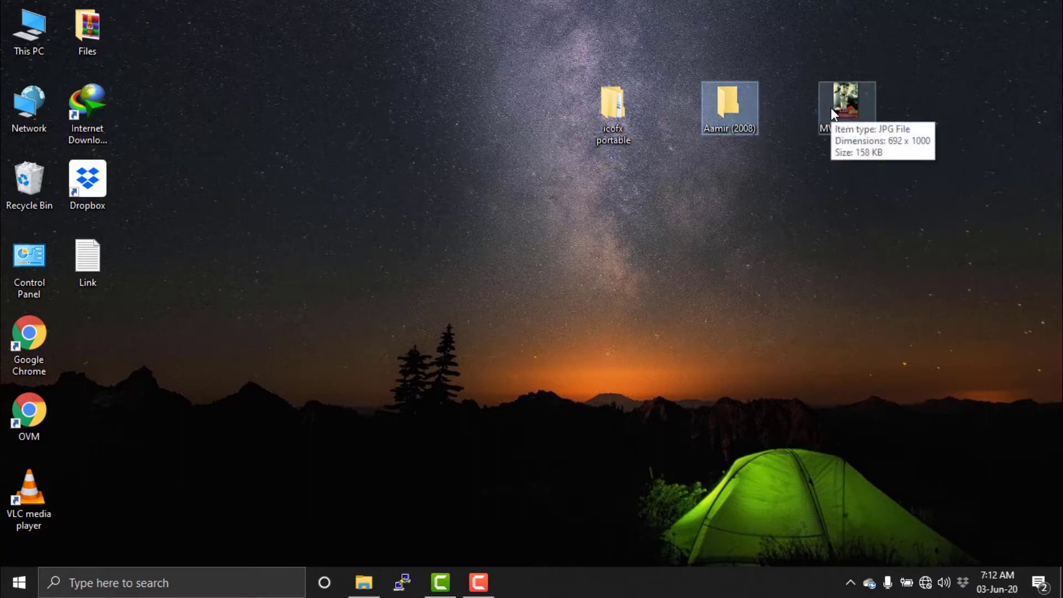
pyautogui.rightClick(711, 116)
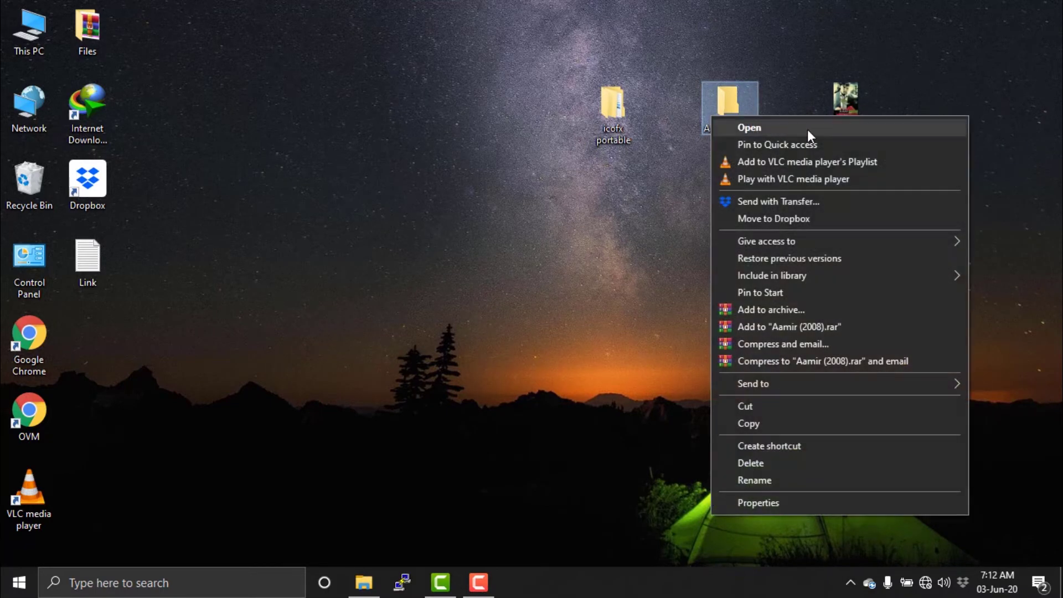
pyautogui.click(849, 92)
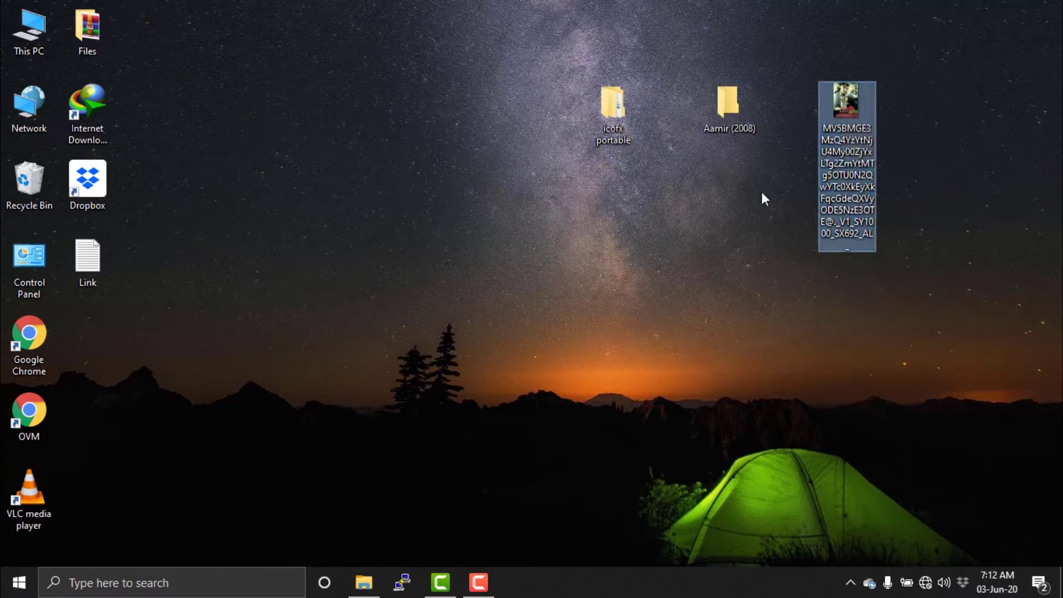
# Launch icofx3 from the icofx portable folder on the desktop, close the folder window and minimize the program.
pyautogui.doubleClick(616, 118)
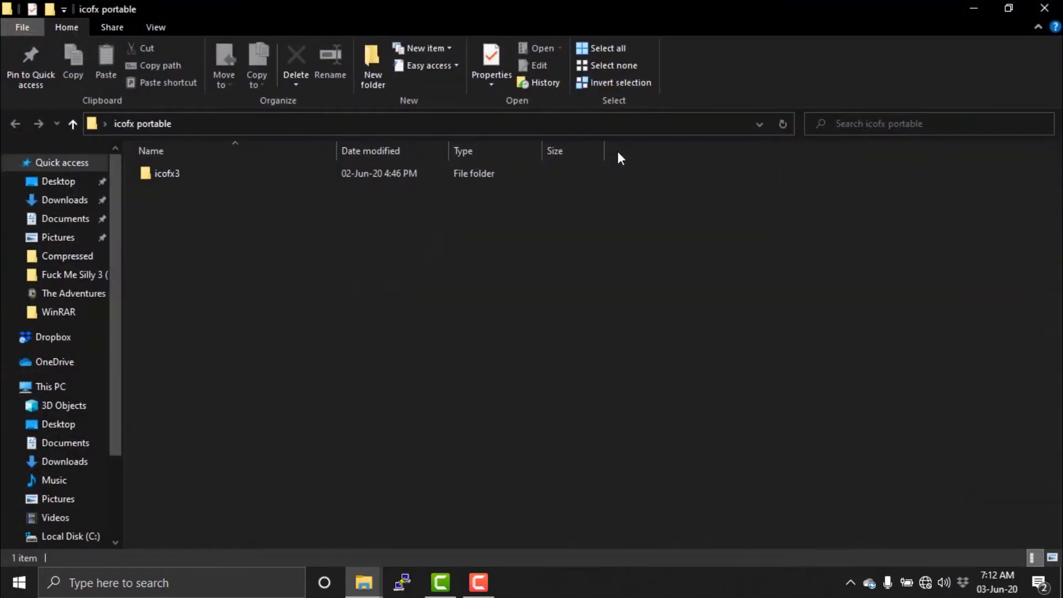
pyautogui.doubleClick(164, 173)
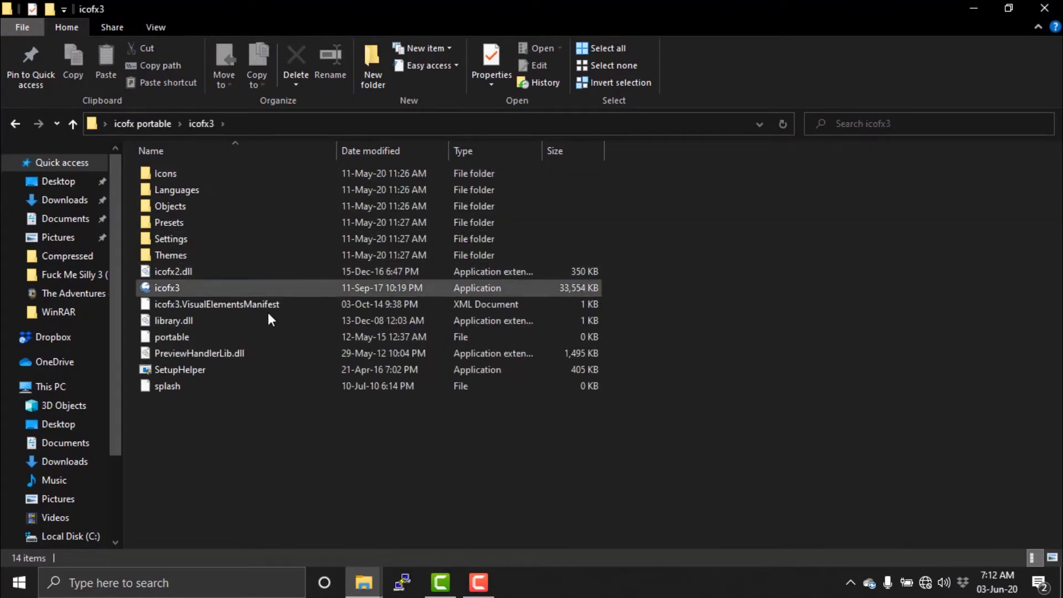
pyautogui.click(205, 289)
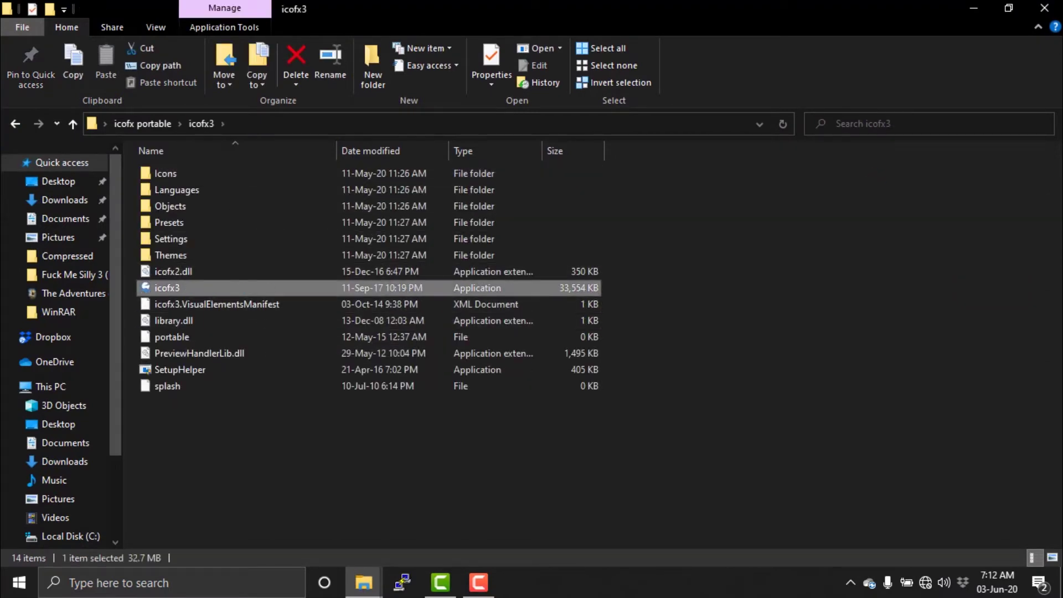
pyautogui.click(1045, 8)
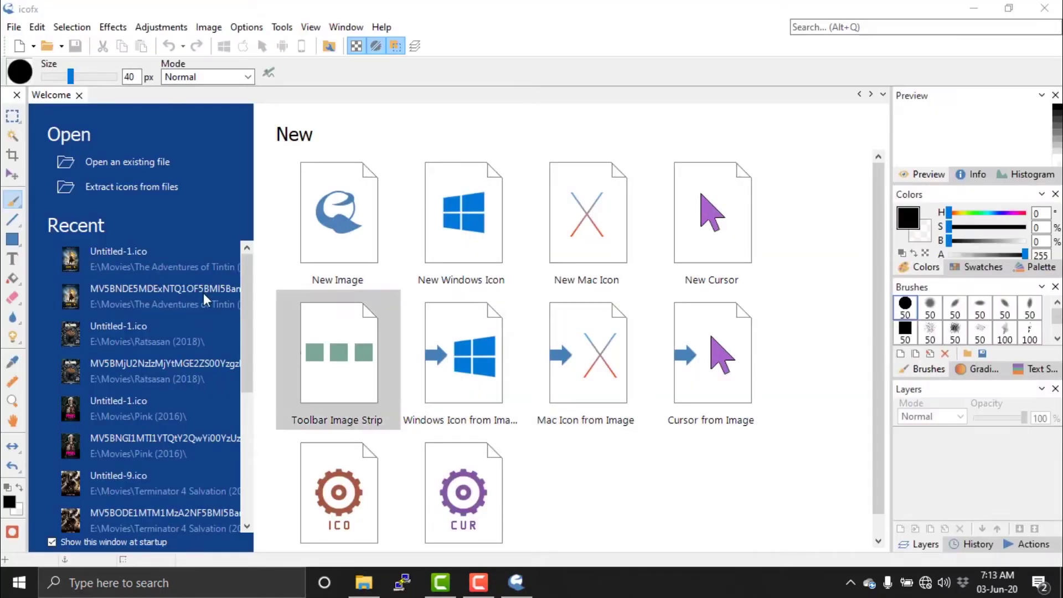
pyautogui.scroll(-1, 134, 363)
pyautogui.scroll(1, 134, 377)
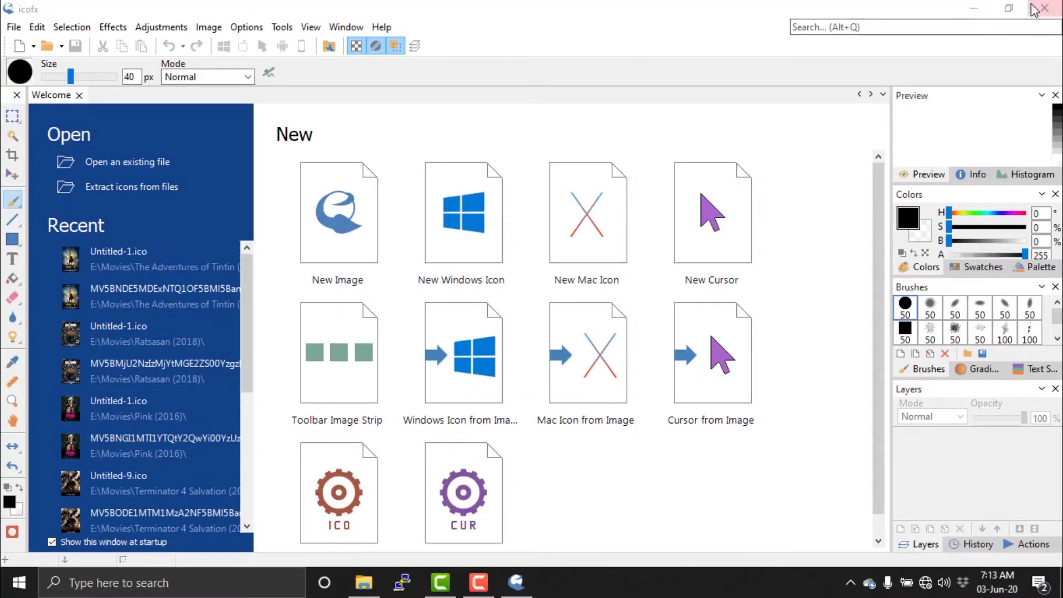
pyautogui.click(974, 9)
# Move the desktop poster image into the Aamir (2008) folder, view it there, and close the image and folder.
pyautogui.click(864, 118)
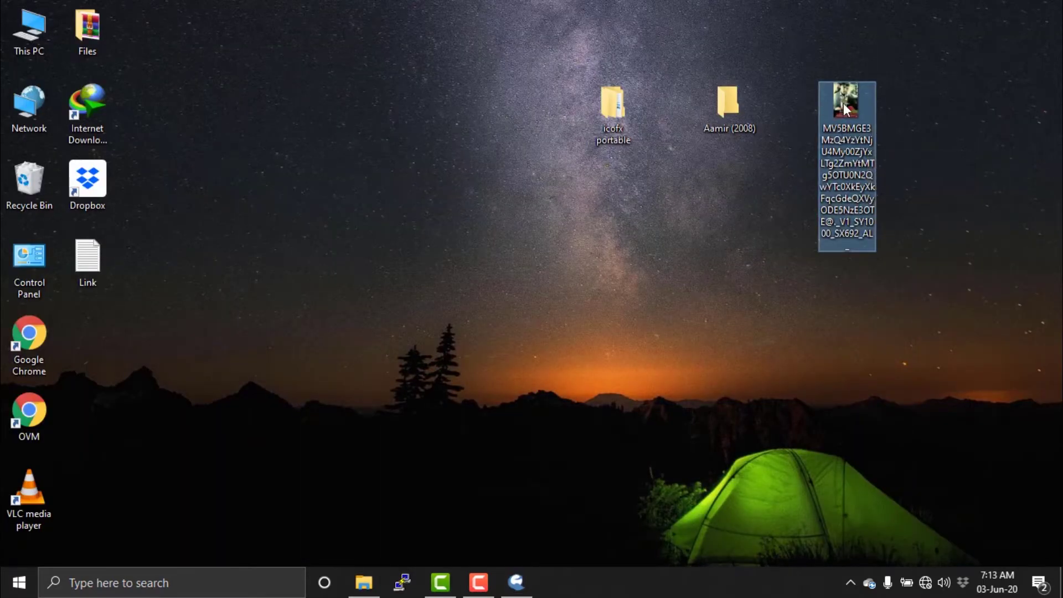
pyautogui.moveTo(843, 103); pyautogui.dragTo(733, 110)
pyautogui.doubleClick(738, 111)
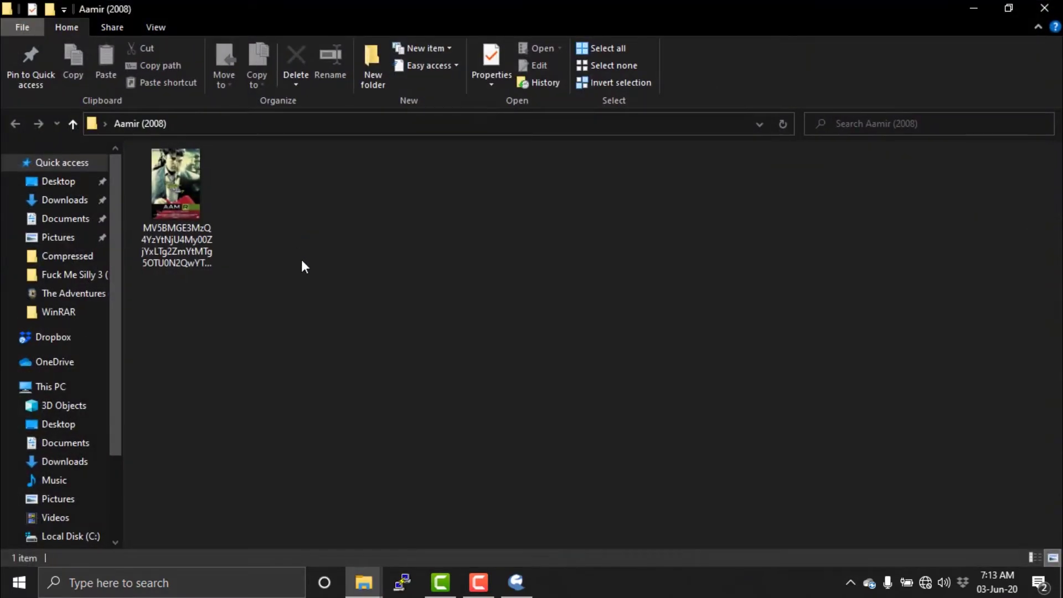
pyautogui.doubleClick(198, 194)
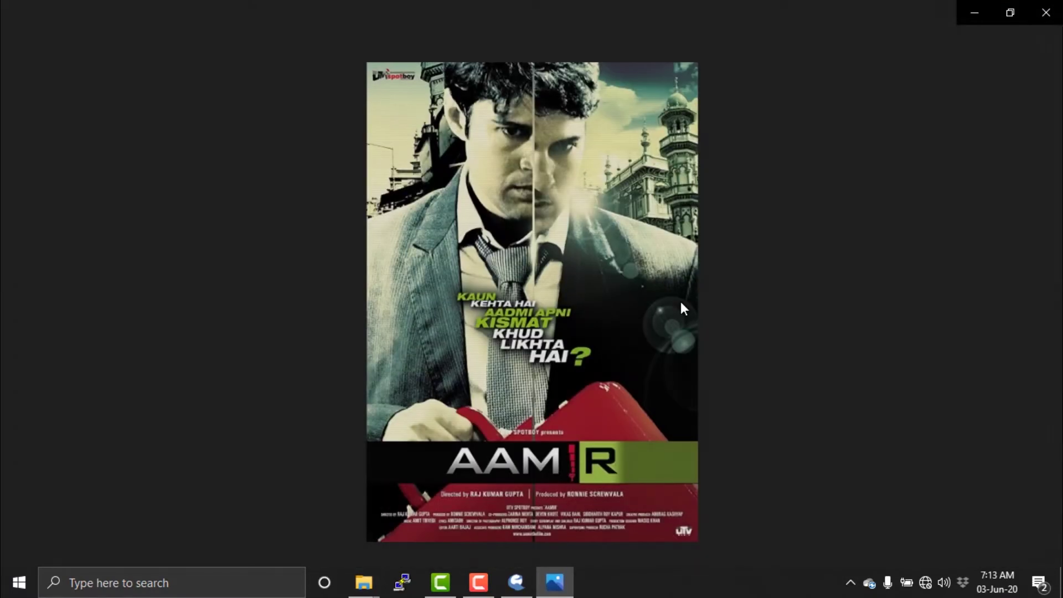
pyautogui.click(1046, 12)
pyautogui.click(1044, 8)
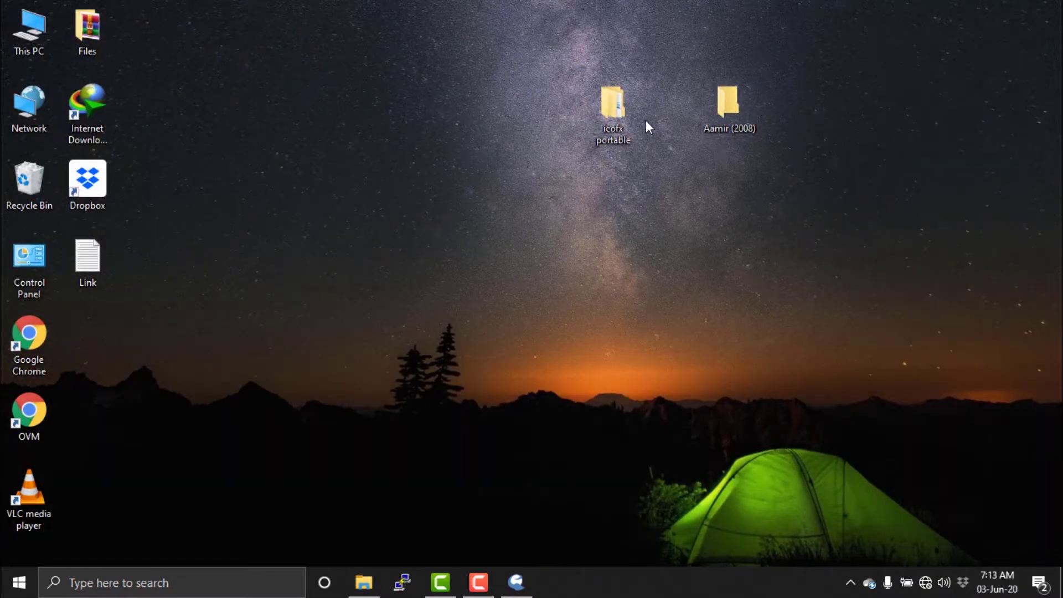
# In icofx, extract icons from the poster image stored in the Aamir (2008) folder on the Desktop.
pyautogui.click(517, 581)
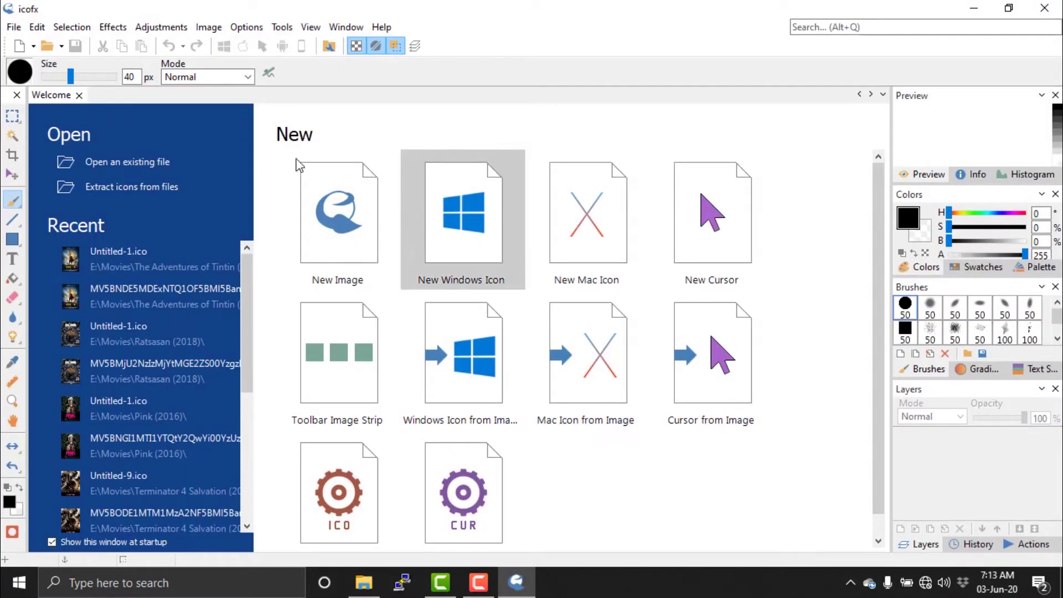
pyautogui.click(106, 186)
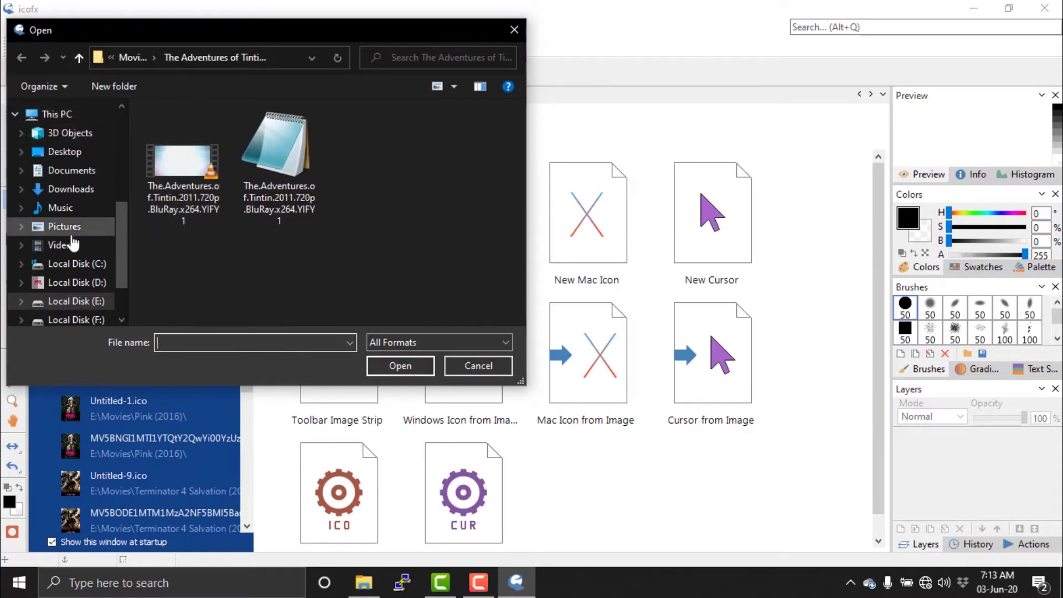
pyautogui.scroll(1, 97, 259)
pyautogui.click(90, 205)
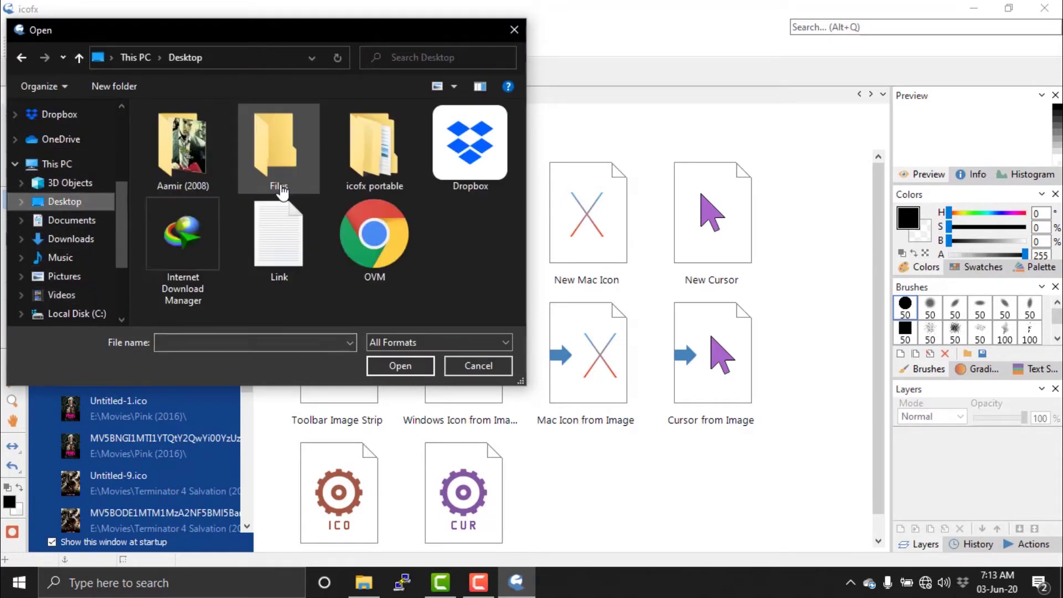
pyautogui.doubleClick(185, 148)
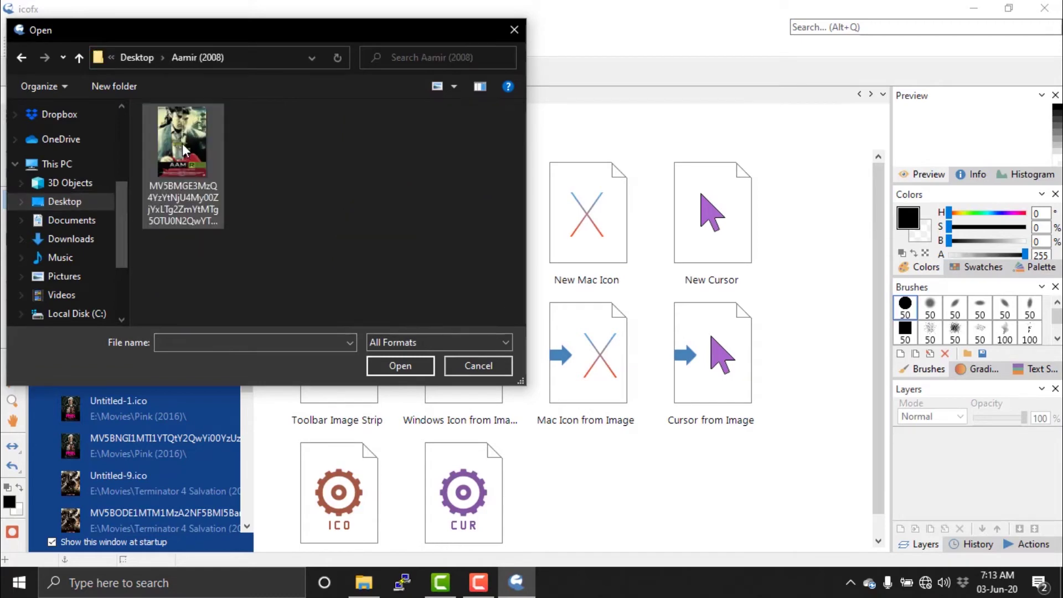
pyautogui.doubleClick(188, 165)
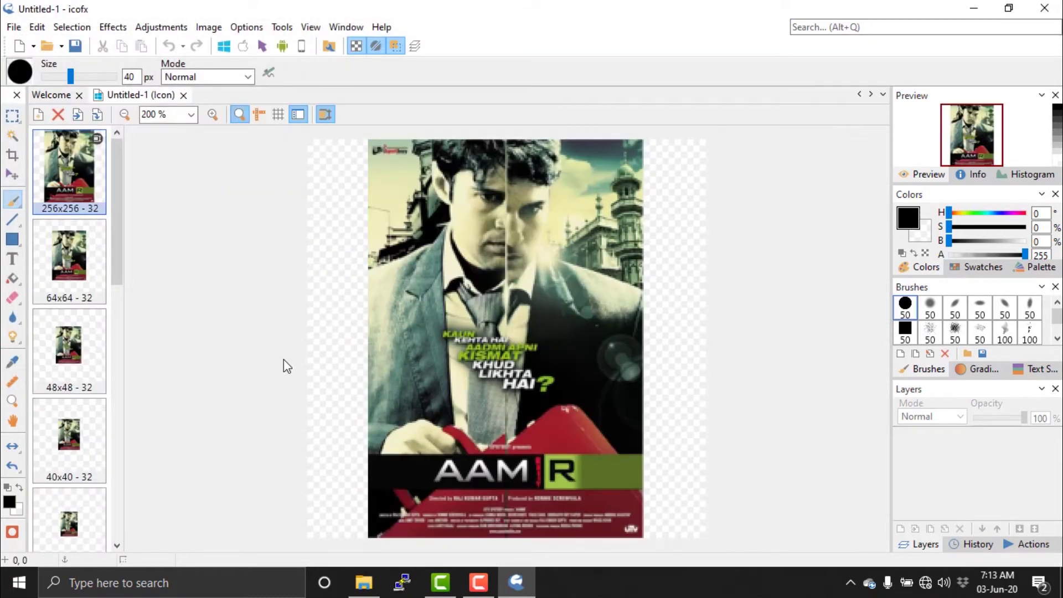
# Save the icon as a Windows Icon named aamir in the Aamir (2008) folder and close icofx.
pyautogui.click(76, 47)
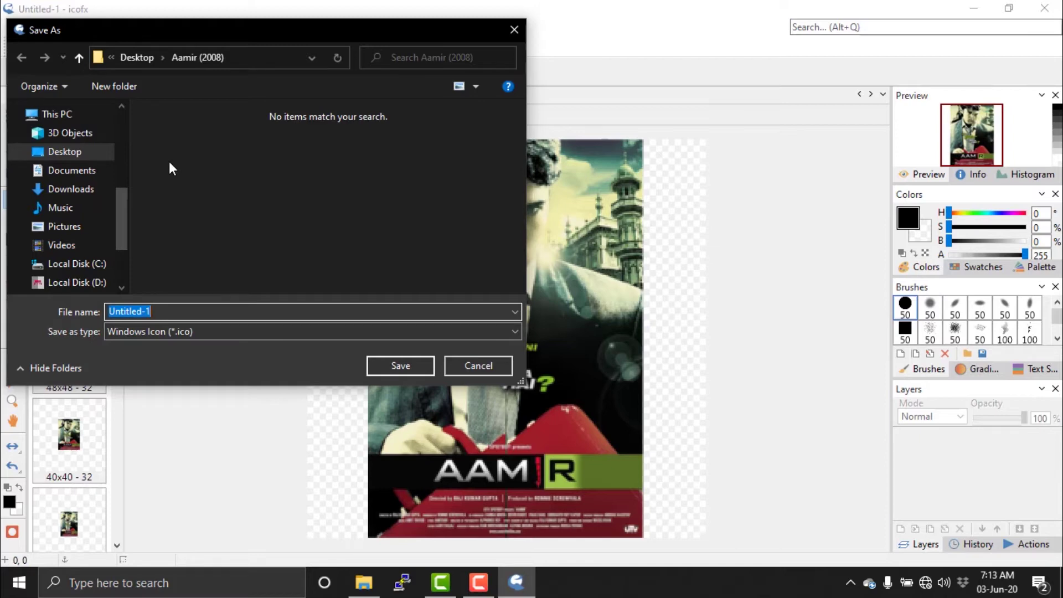
pyautogui.write('aamir')
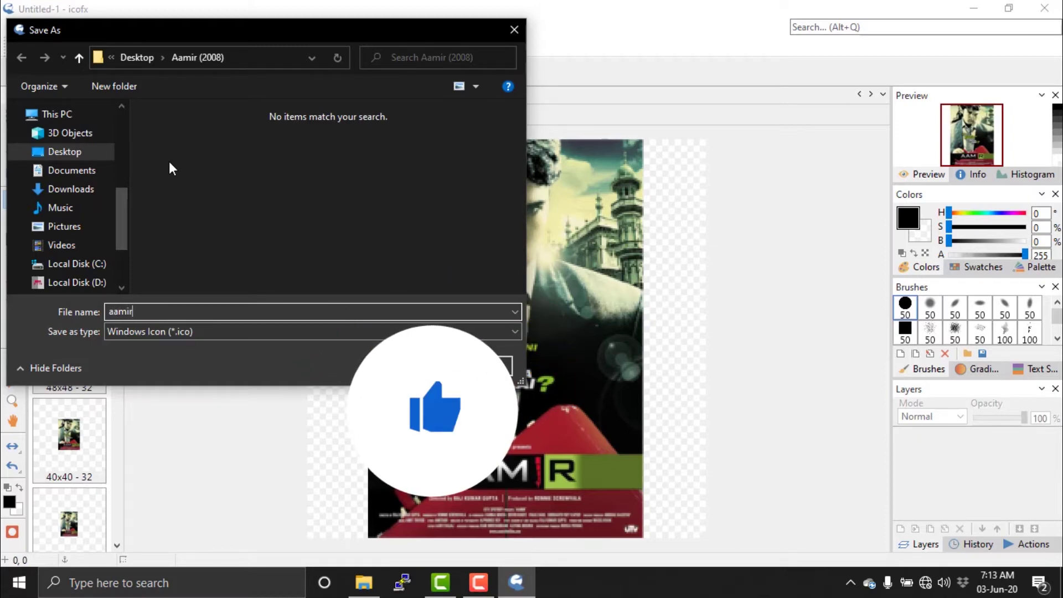
pyautogui.press('Return')
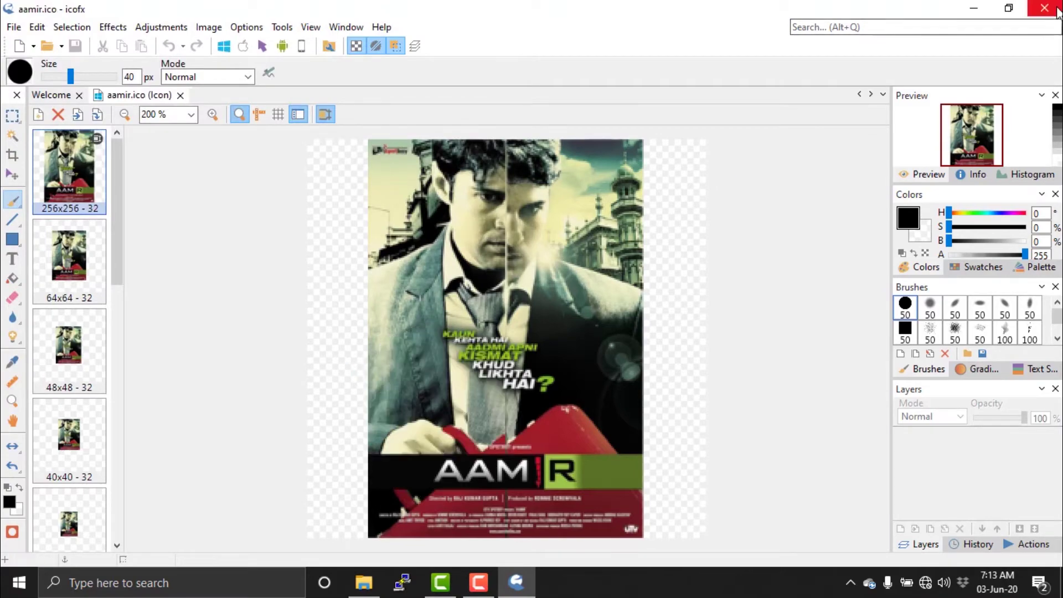
pyautogui.click(1057, 10)
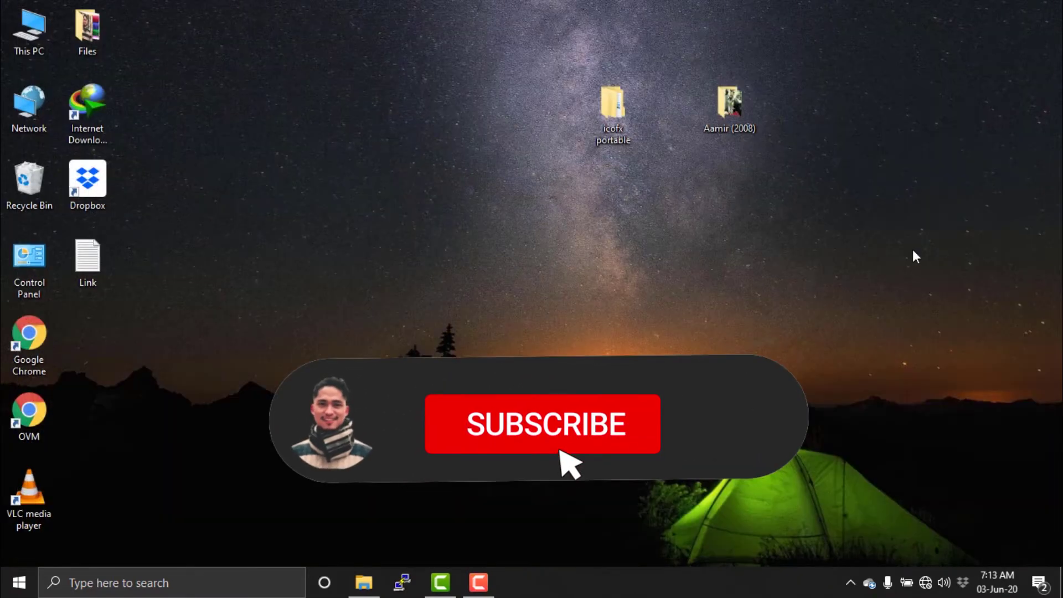
# Open the Aamir (2008) folder and check the file type of aamir in its properties.
pyautogui.doubleClick(737, 111)
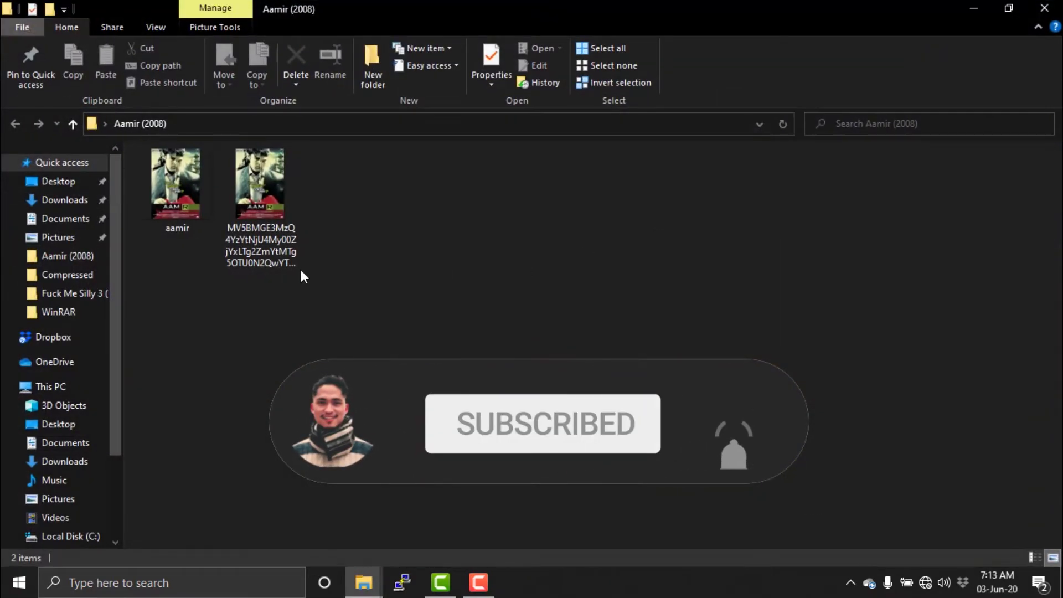
pyautogui.click(271, 198)
pyautogui.click(196, 199)
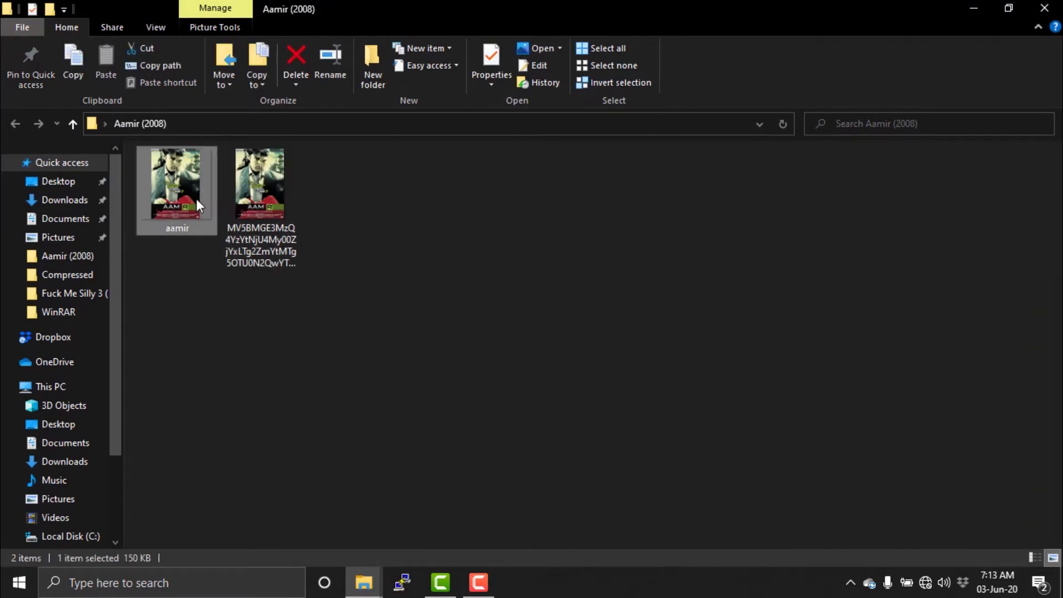
pyautogui.rightClick(196, 198)
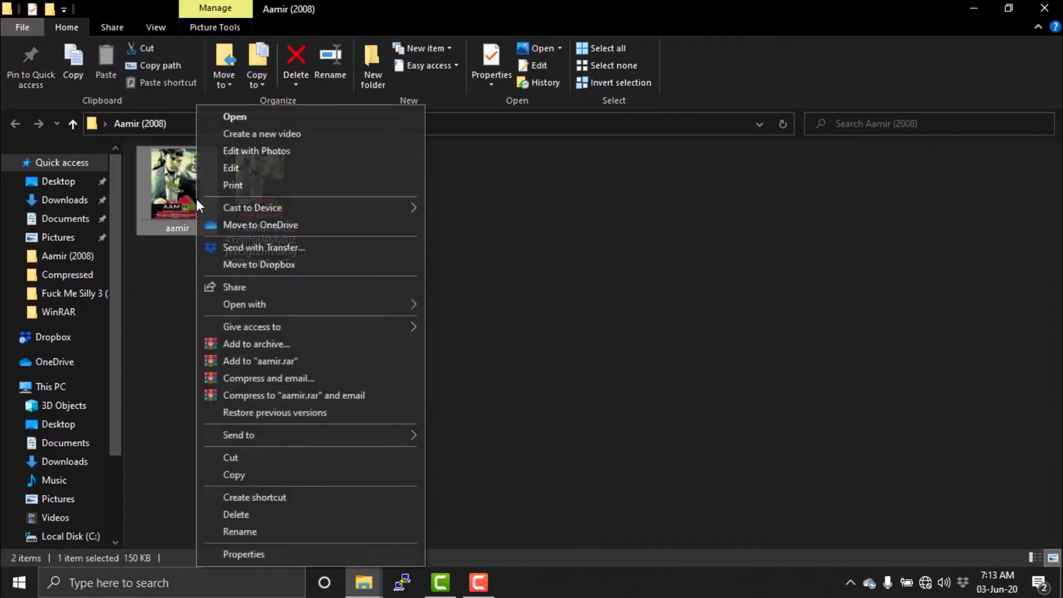
pyautogui.click(249, 553)
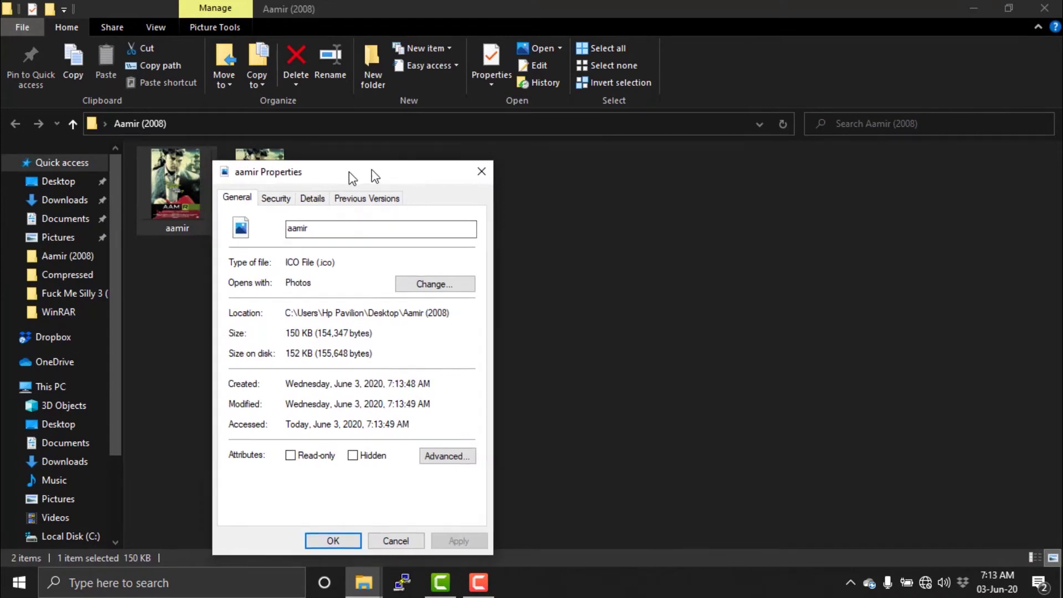
pyautogui.moveTo(366, 171); pyautogui.dragTo(505, 152)
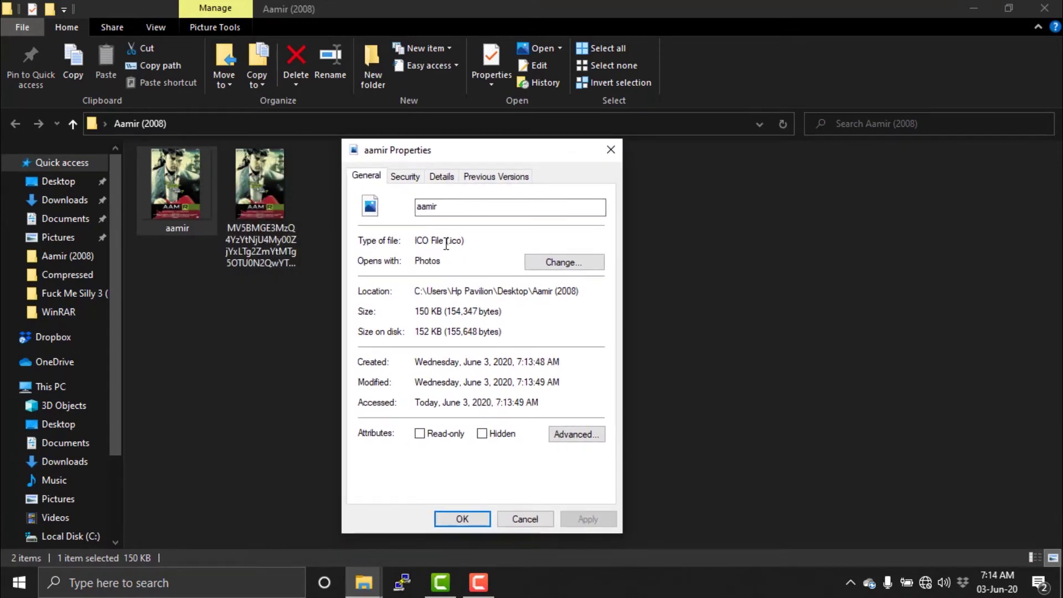
pyautogui.click(606, 152)
# Check the original poster image's file type in its properties, delete that image and close the folder window.
pyautogui.rightClick(271, 186)
pyautogui.click(318, 553)
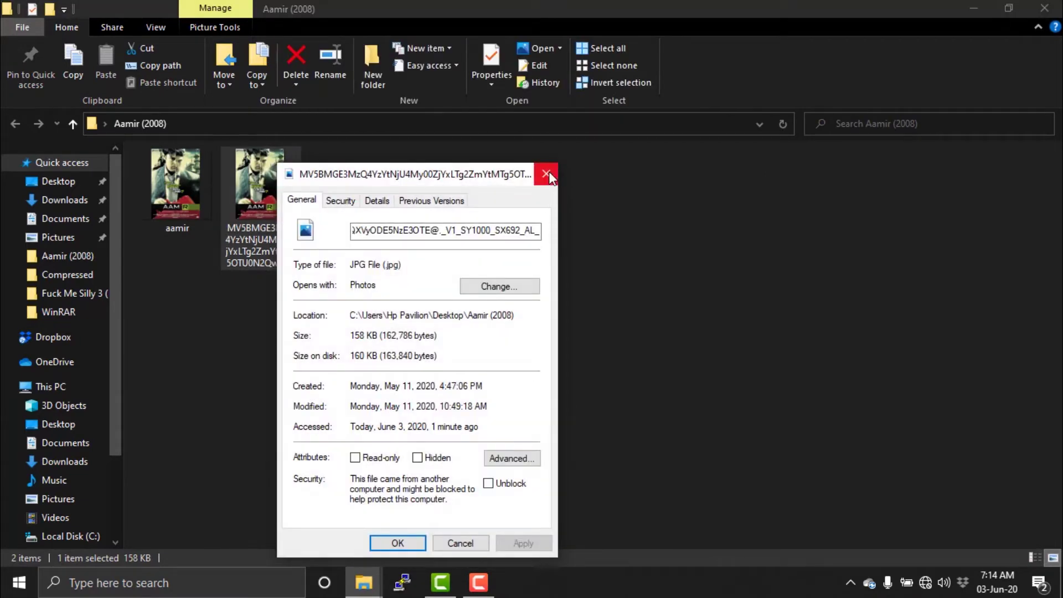
pyautogui.click(548, 174)
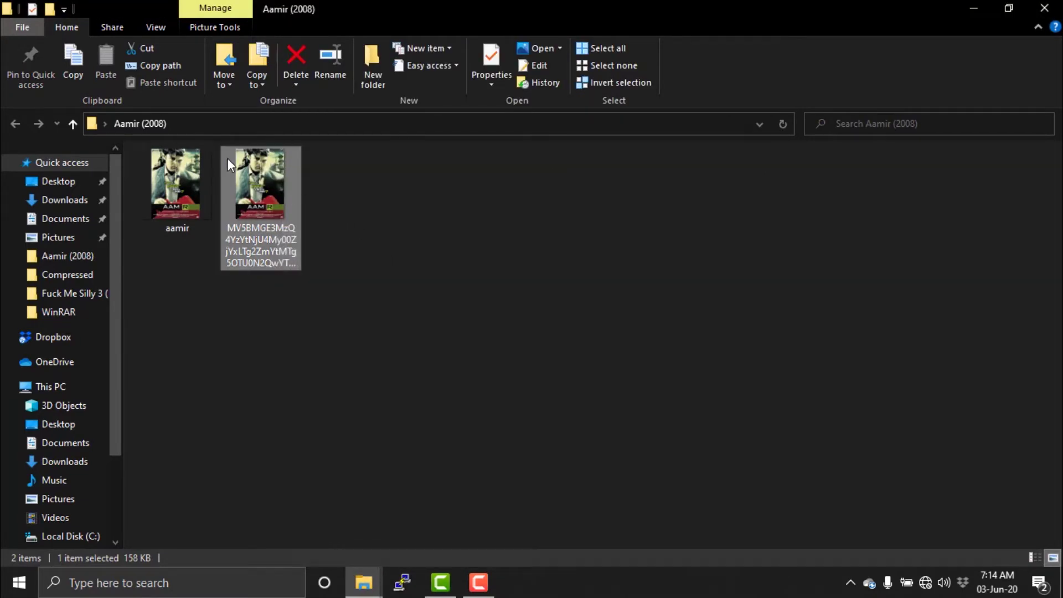
pyautogui.press('Delete')
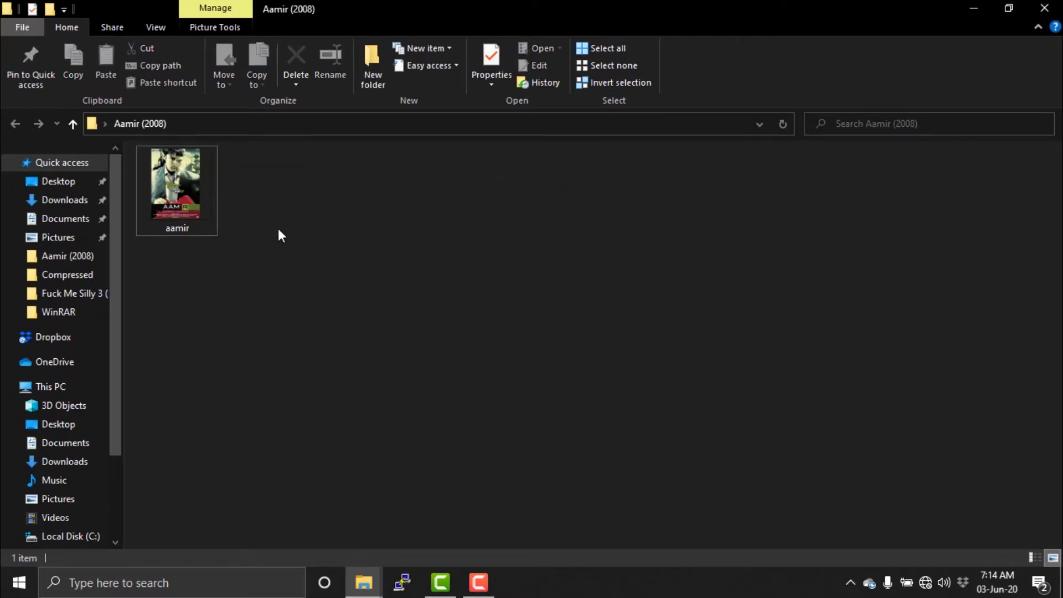
pyautogui.click(1045, 7)
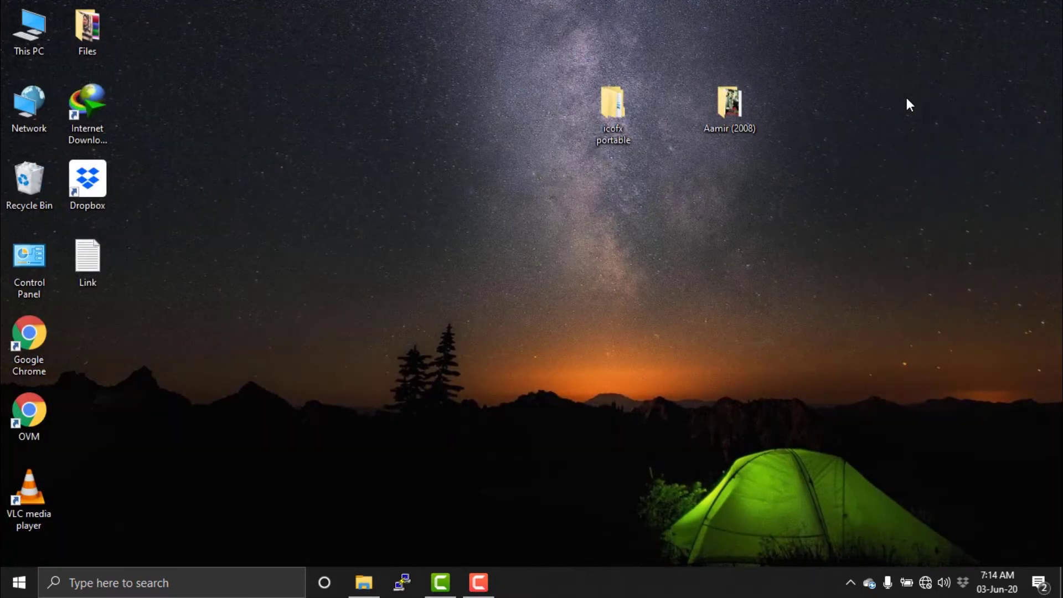
# Set the icon of the Aamir (2008) desktop folder to the aamir icon file stored inside that folder.
pyautogui.click(742, 113)
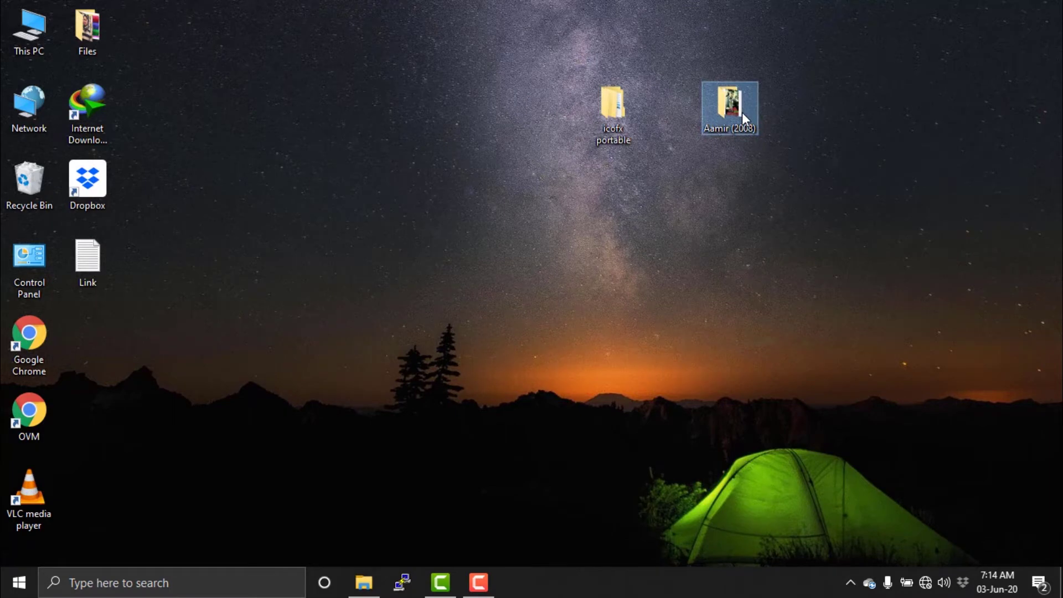
pyautogui.rightClick(742, 113)
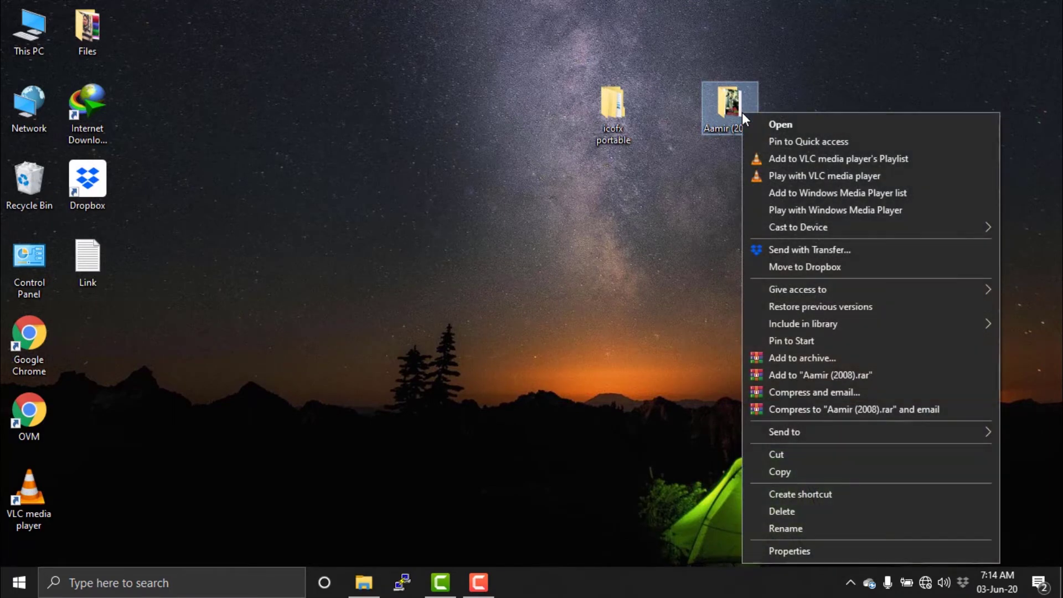
pyautogui.click(797, 548)
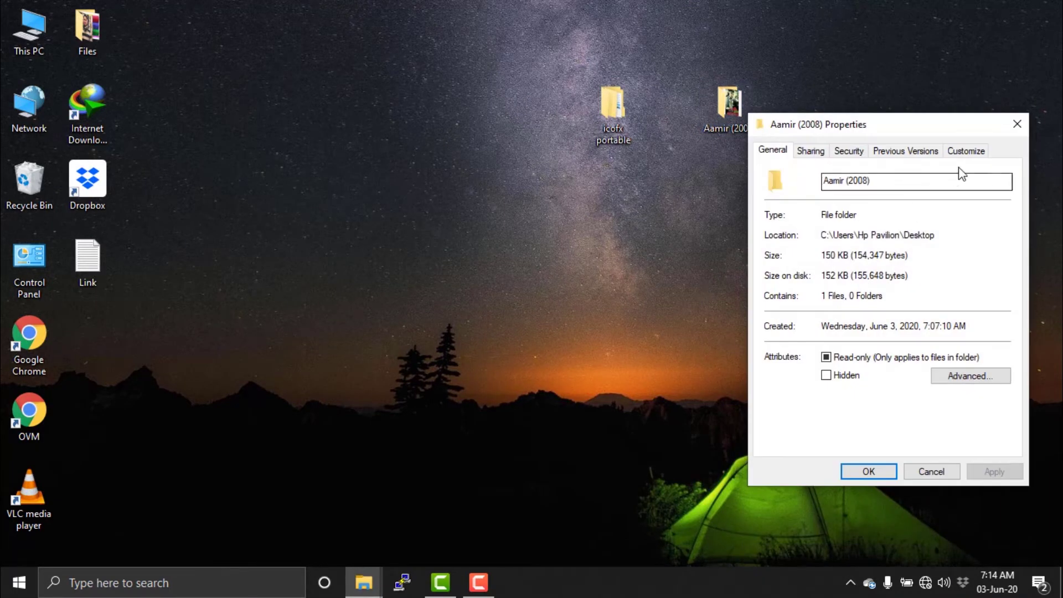
pyautogui.click(970, 153)
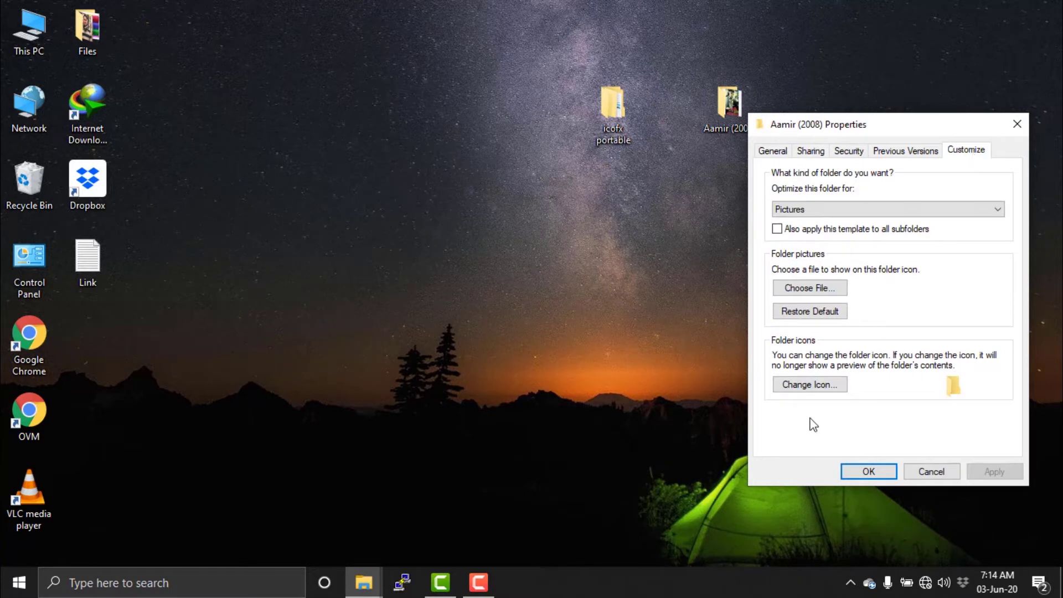
pyautogui.click(805, 385)
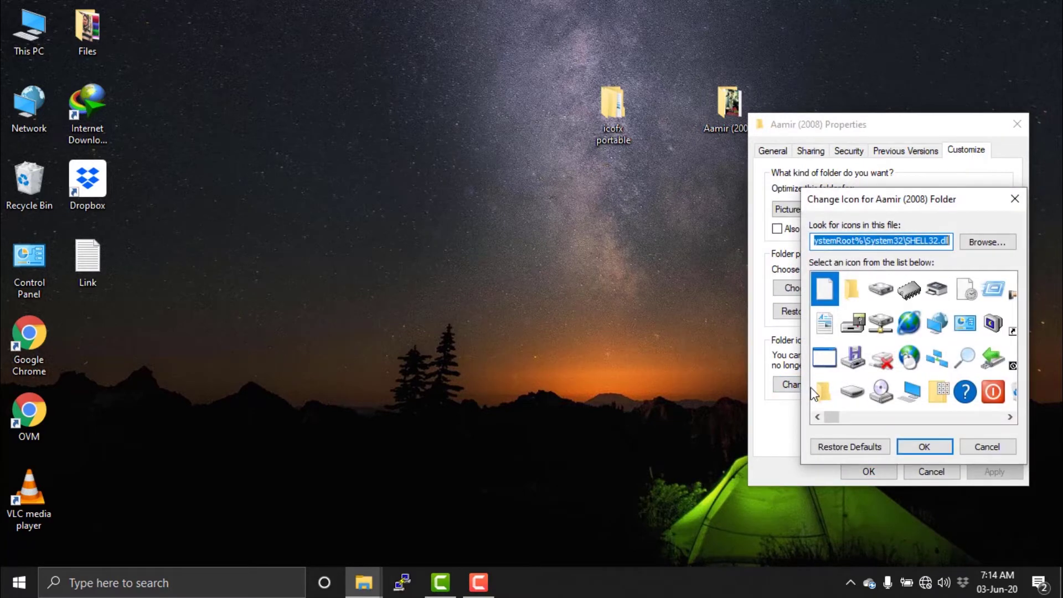
pyautogui.click(986, 244)
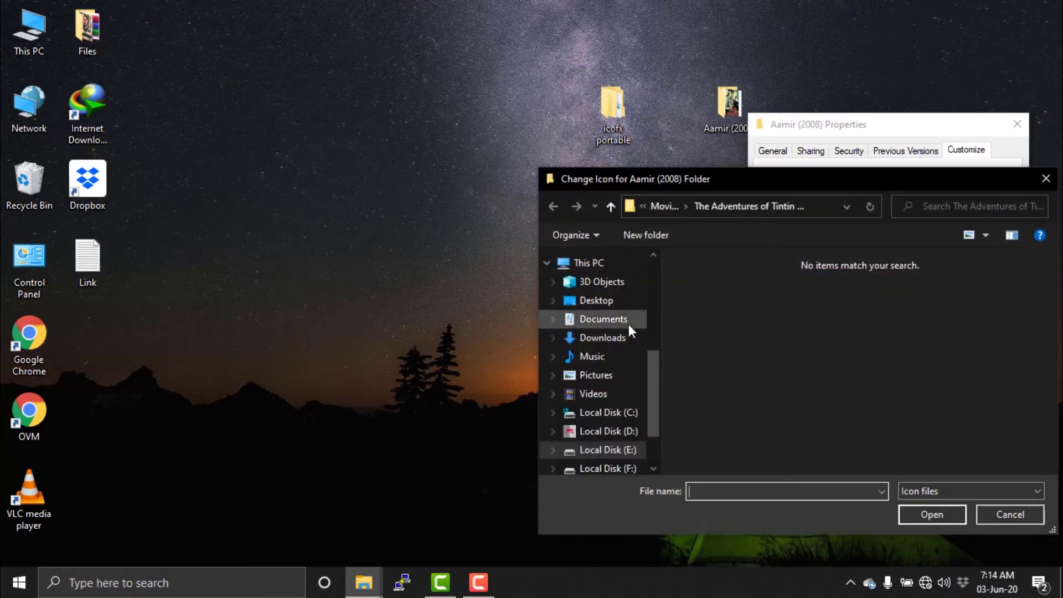
pyautogui.click(592, 302)
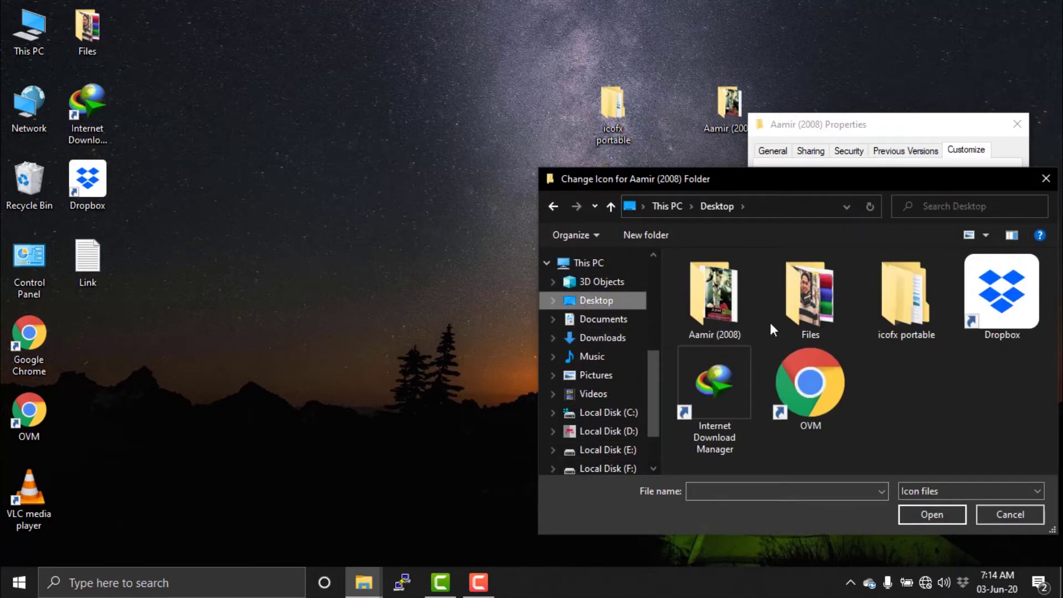
pyautogui.doubleClick(691, 307)
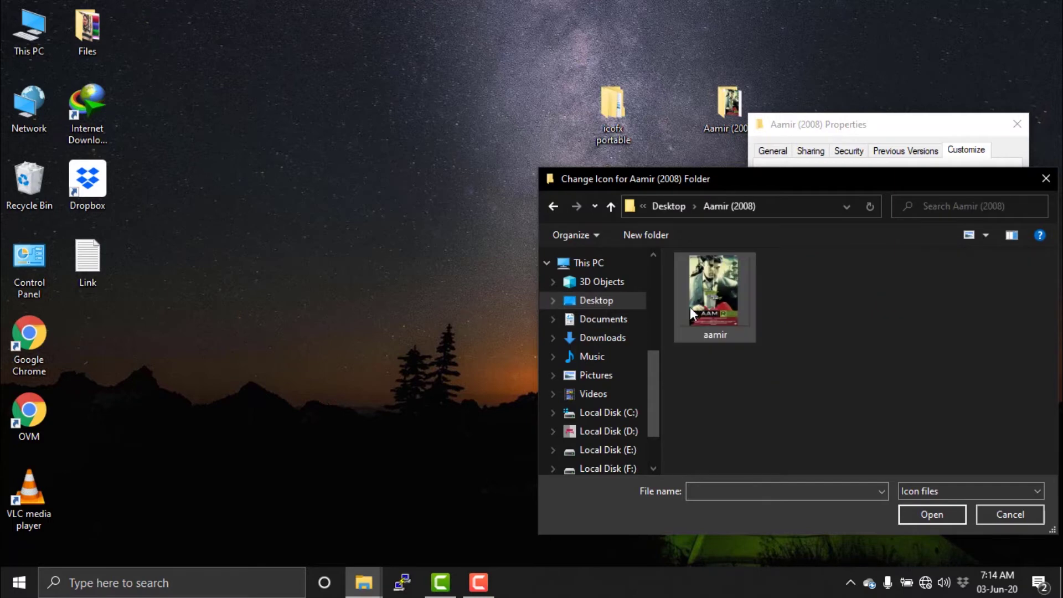
pyautogui.doubleClick(705, 294)
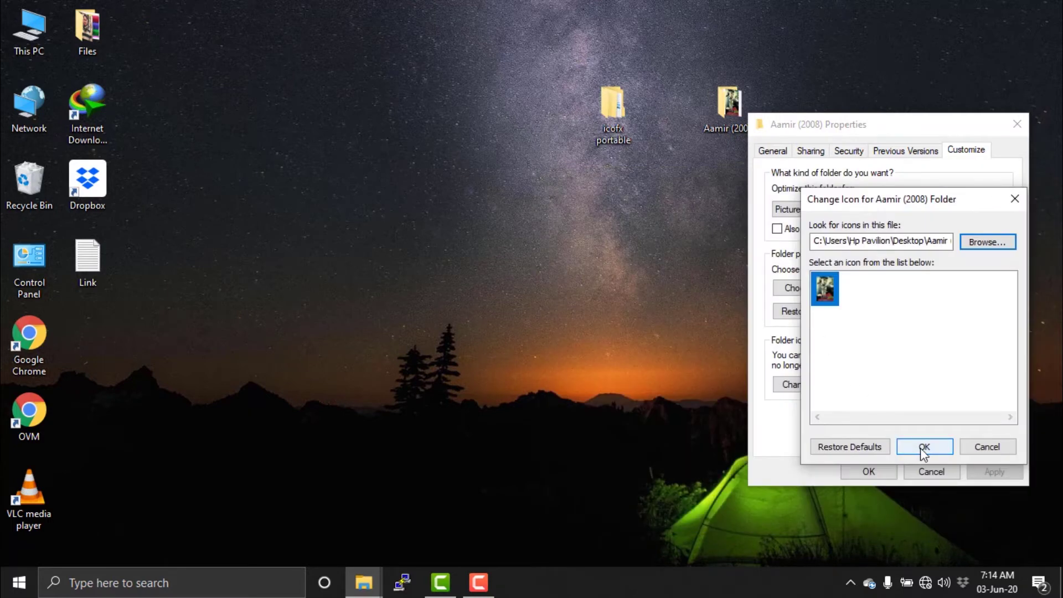
pyautogui.click(925, 446)
pyautogui.click(995, 471)
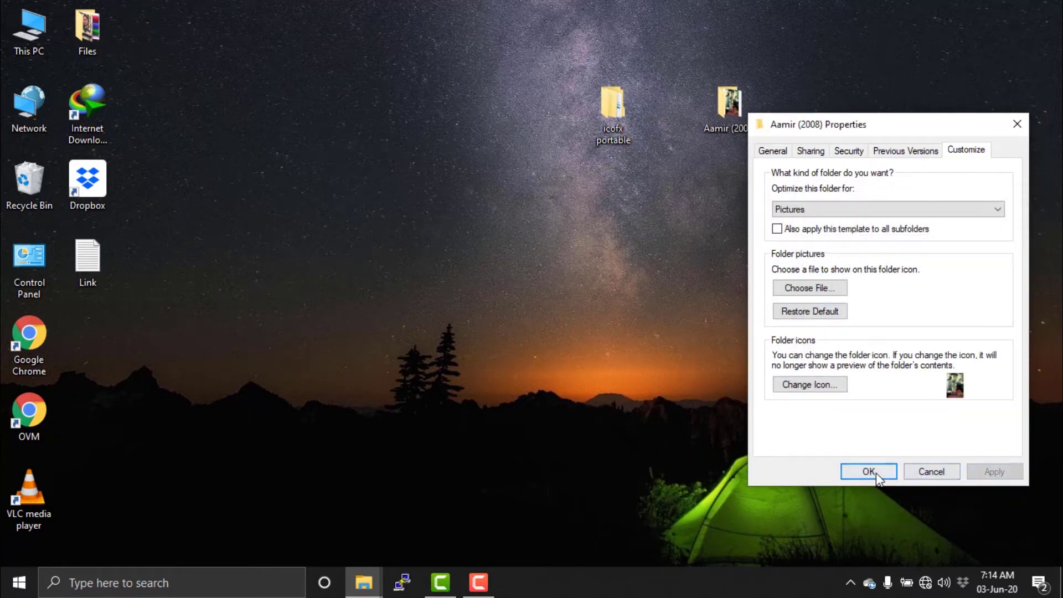
pyautogui.click(877, 473)
# Refresh the desktop, open the Aamir (2008) folder to check its contents and close its window.
pyautogui.rightClick(729, 261)
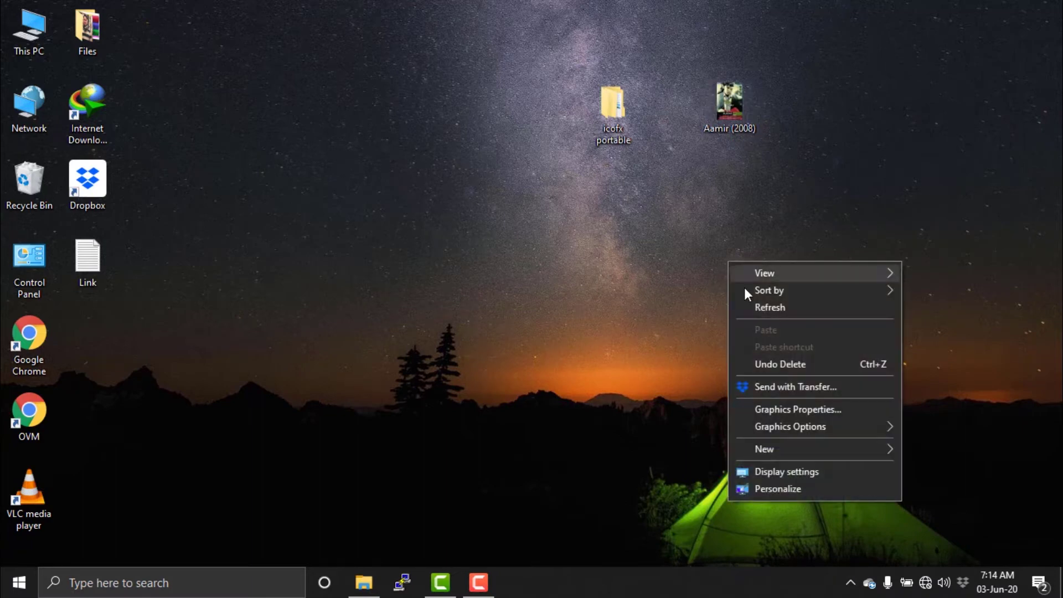
pyautogui.click(762, 308)
pyautogui.doubleClick(721, 88)
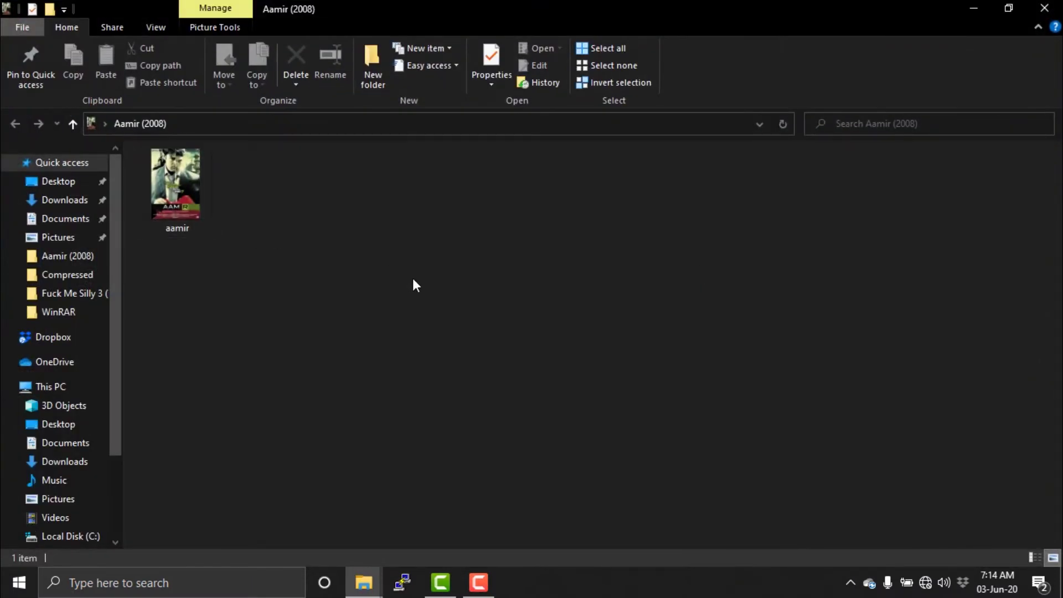
pyautogui.click(1045, 8)
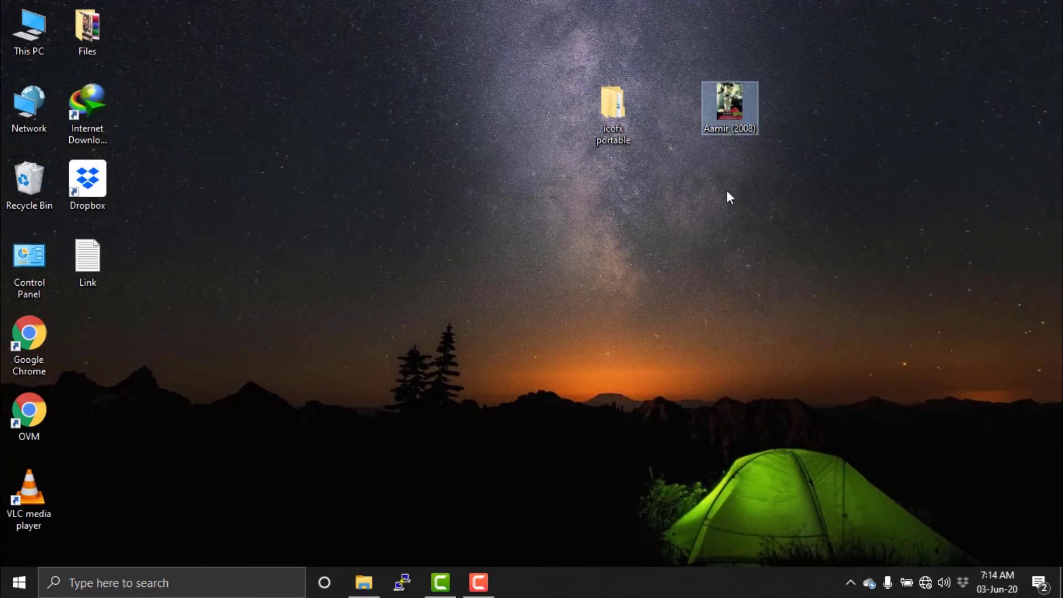
# Reposition the Aamir (2008) folder on the desktop to the right of the icofx portable folder and open it.
pyautogui.moveTo(743, 101); pyautogui.dragTo(392, 105)
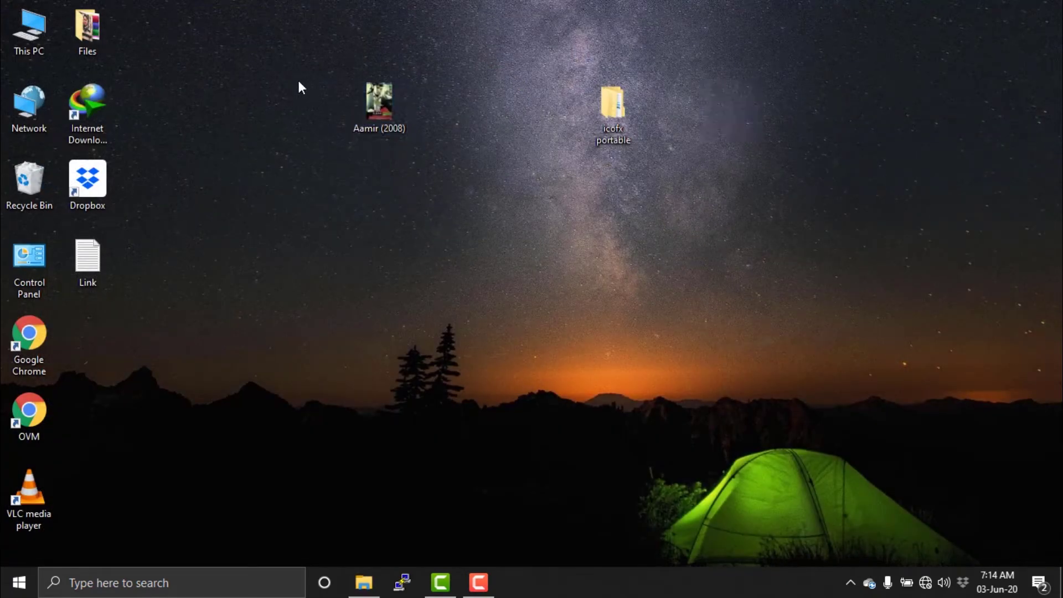
pyautogui.moveTo(297, 78); pyautogui.dragTo(438, 162)
pyautogui.moveTo(384, 95); pyautogui.dragTo(797, 94)
pyautogui.click(795, 208)
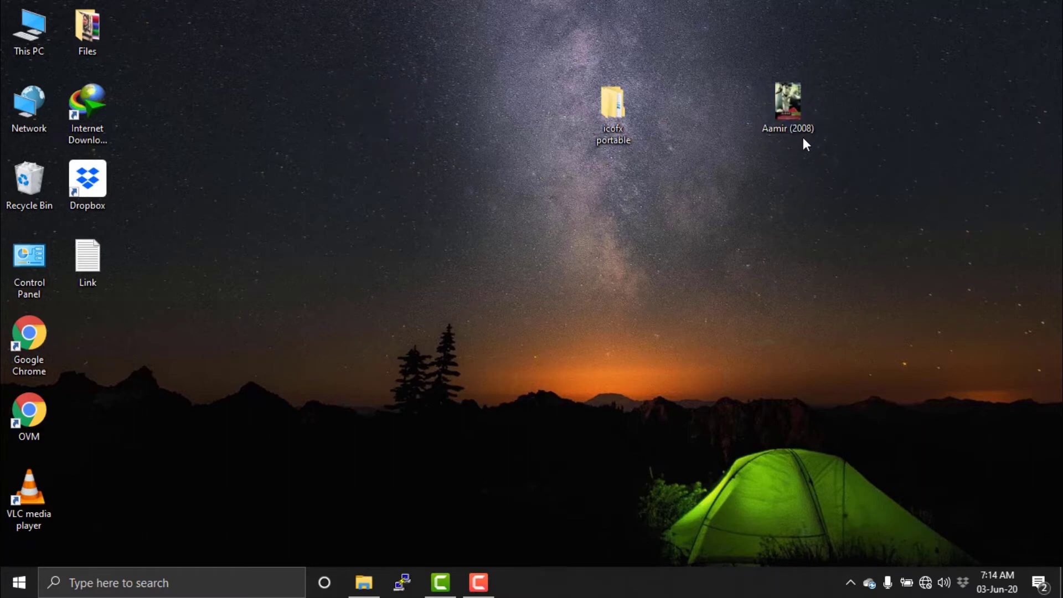
pyautogui.click(799, 119)
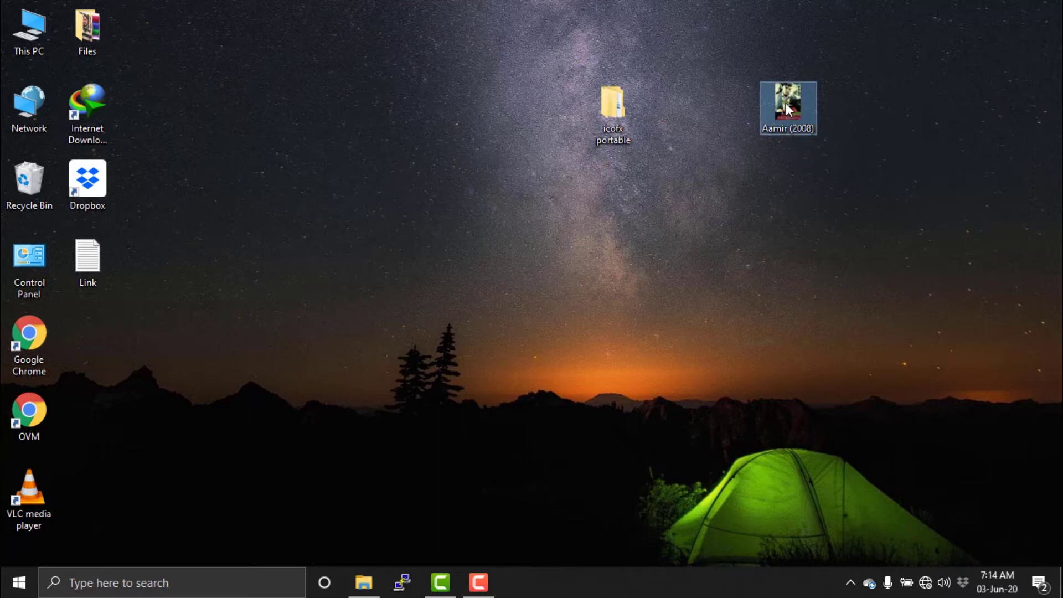
pyautogui.doubleClick(788, 108)
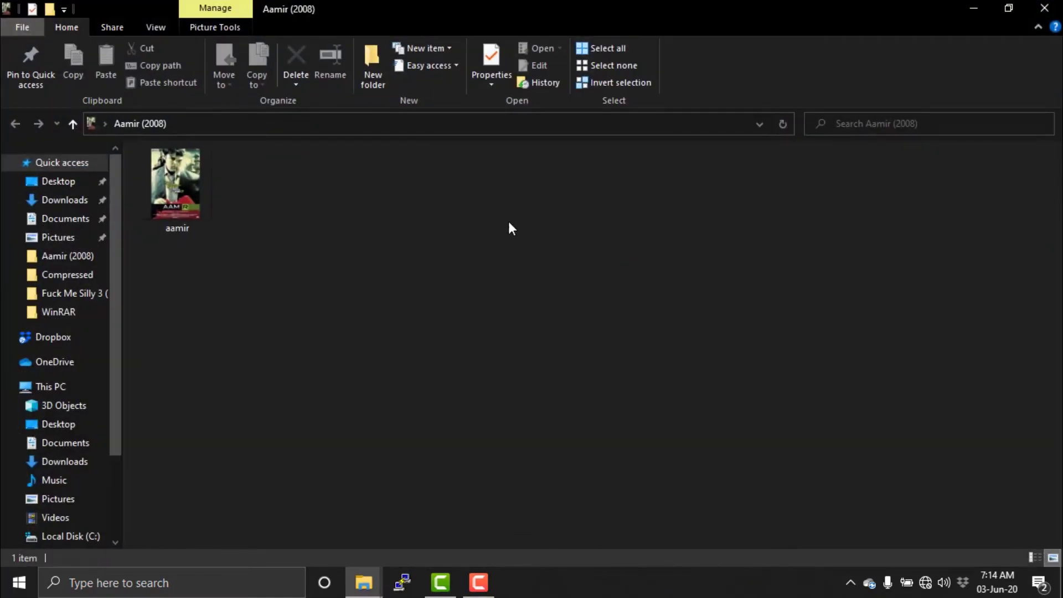
# Turn the display of hidden items and file name extensions on and off again in the Aamir (2008) folder.
pyautogui.click(156, 27)
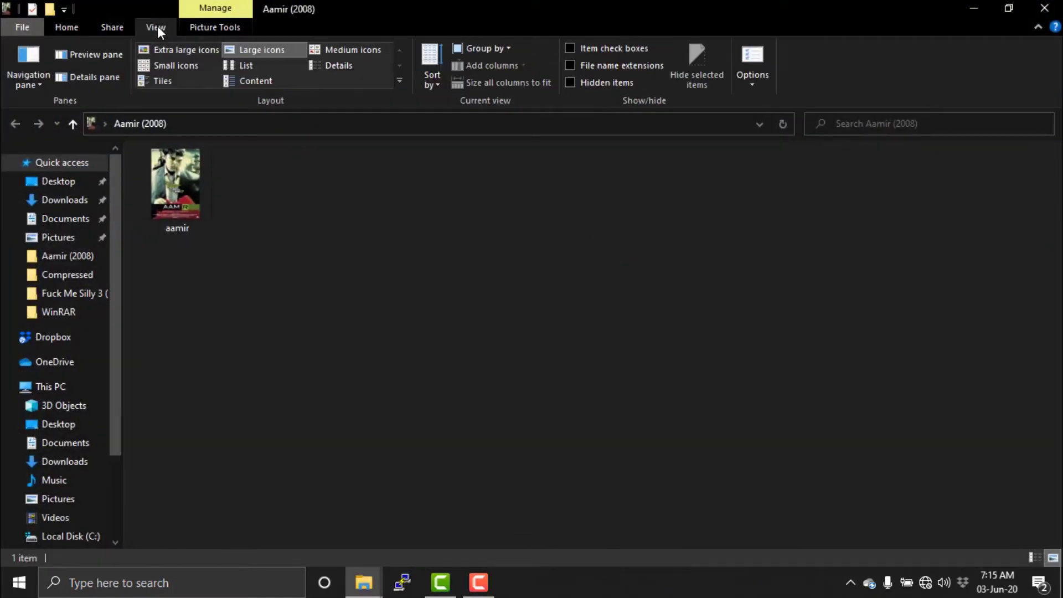
pyautogui.click(570, 83)
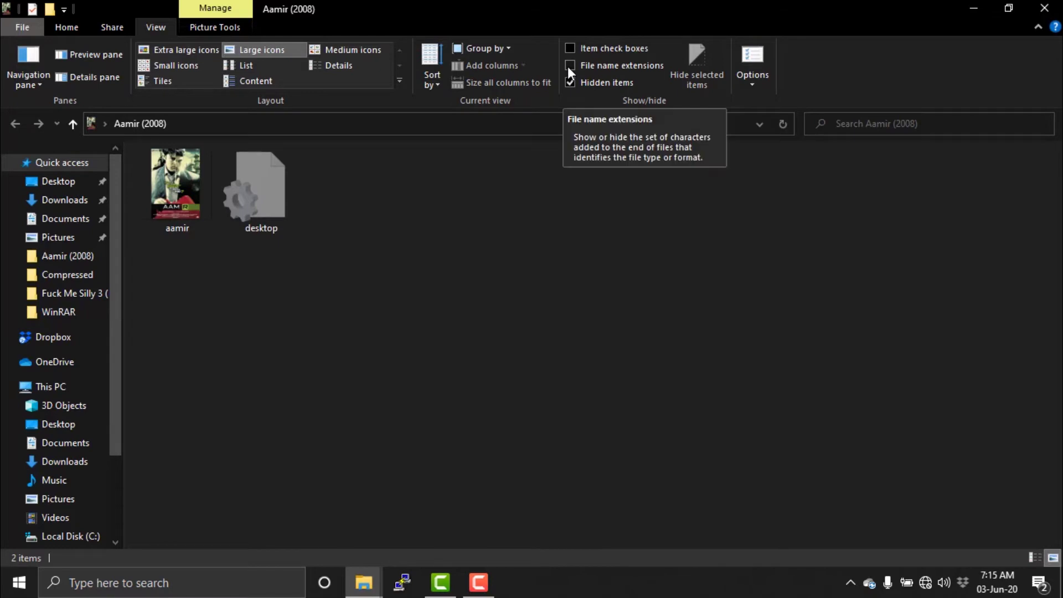
pyautogui.click(567, 66)
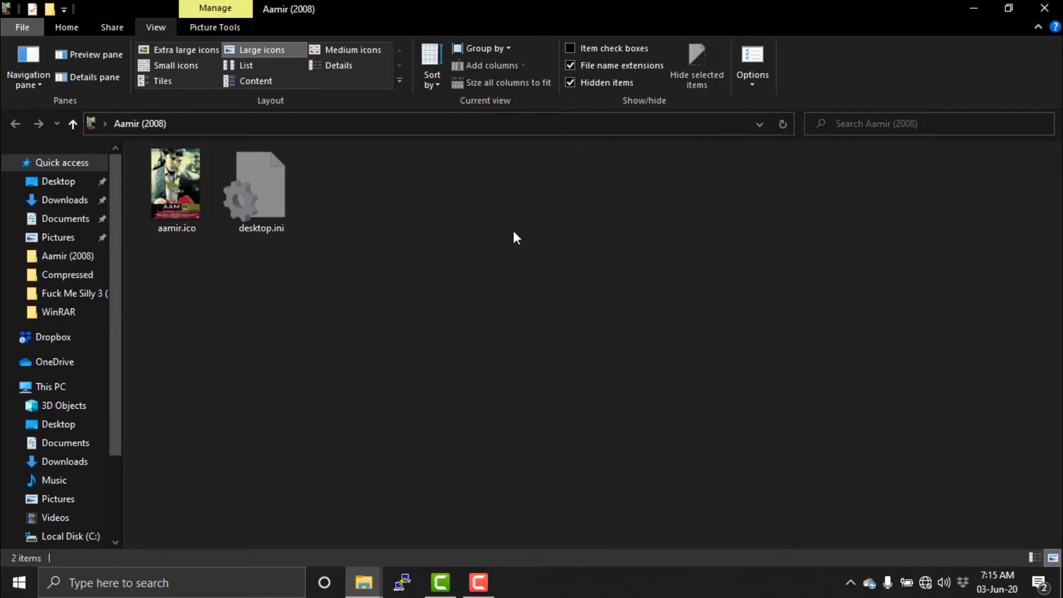
pyautogui.click(572, 82)
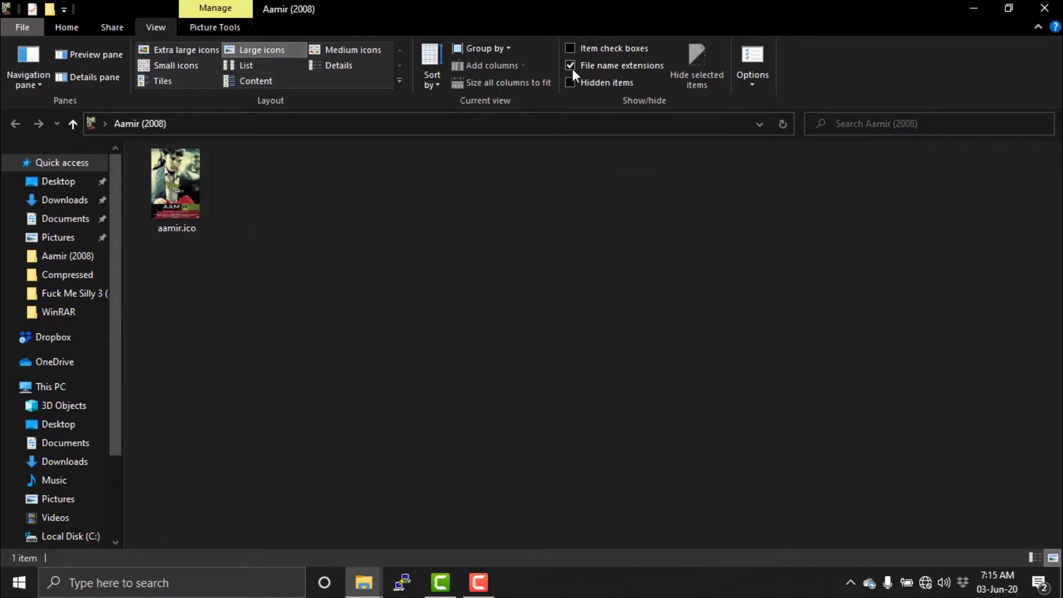
pyautogui.click(572, 67)
pyautogui.click(66, 28)
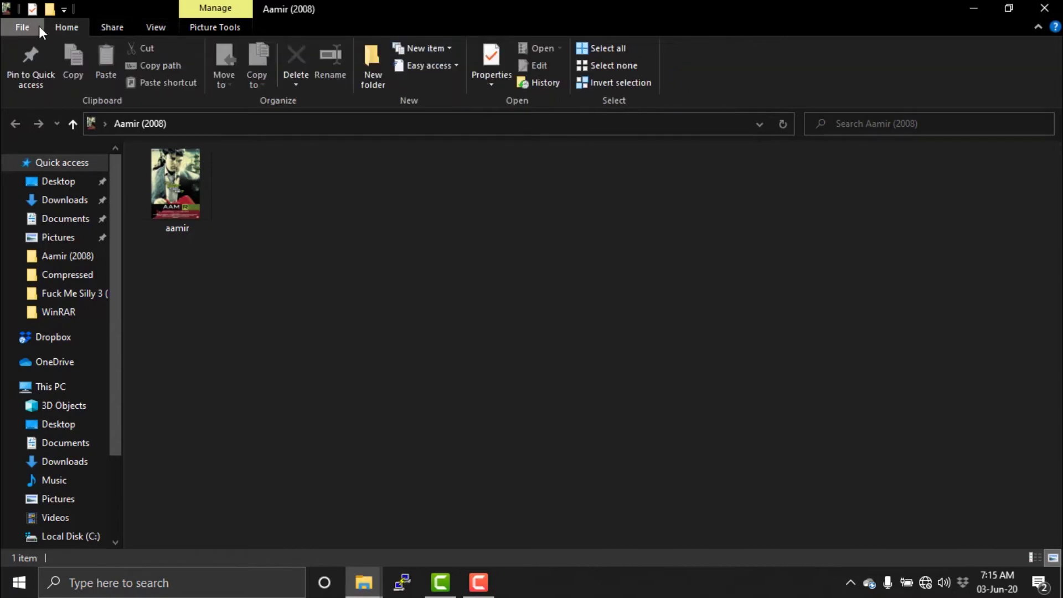
# Set the folder options to show hidden files, folders, and drives, and apply the change.
pyautogui.click(25, 24)
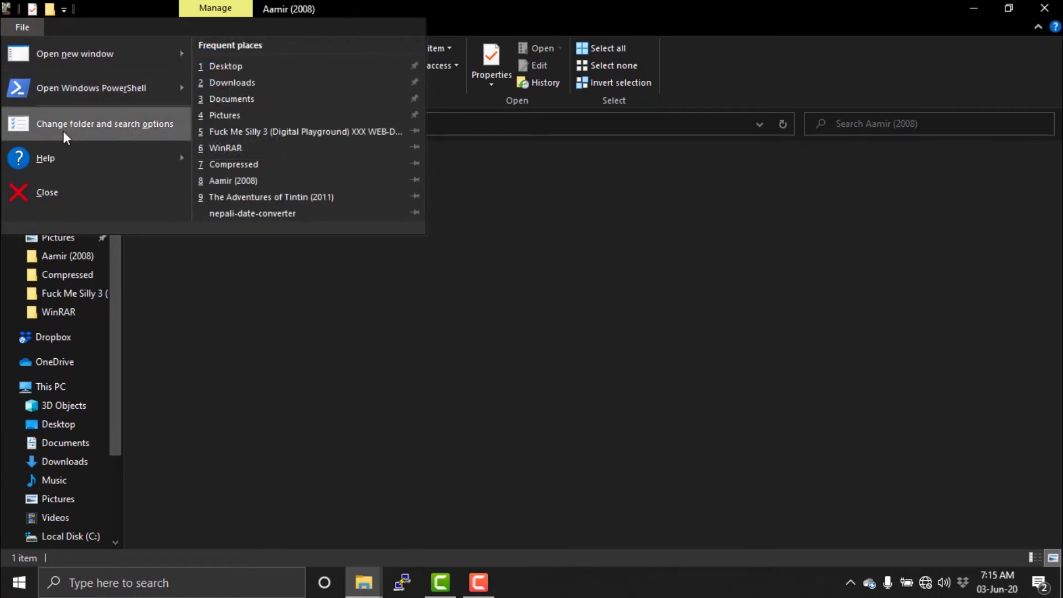
pyautogui.click(96, 131)
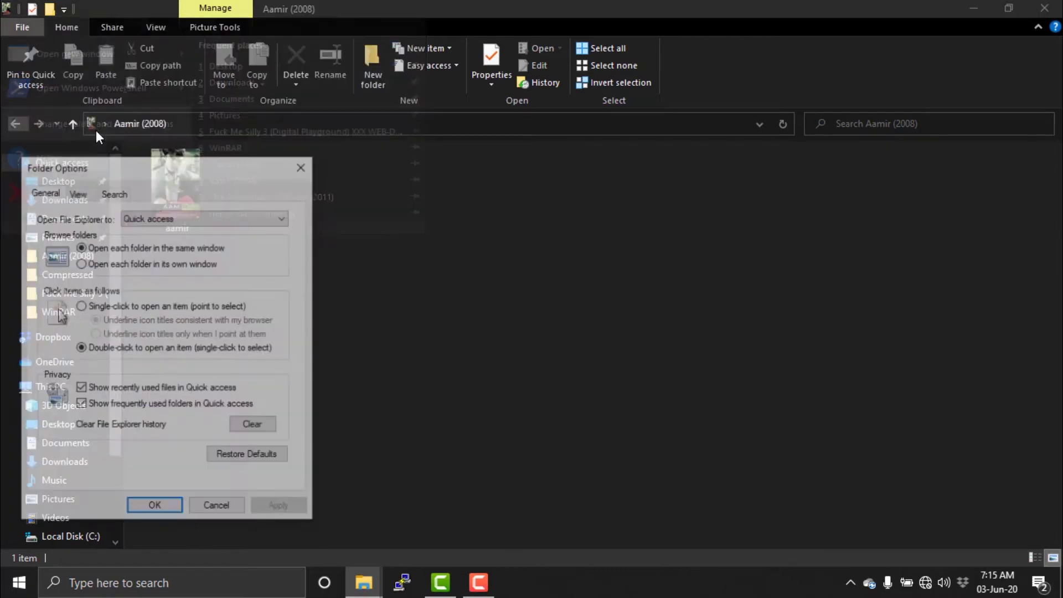
pyautogui.moveTo(175, 180); pyautogui.dragTo(667, 69)
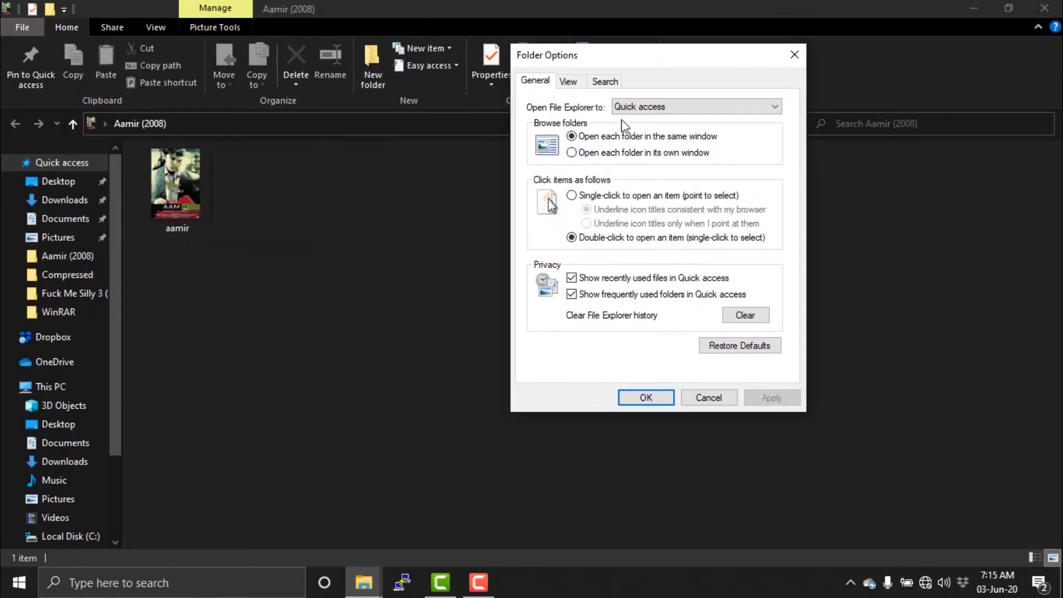
pyautogui.click(568, 81)
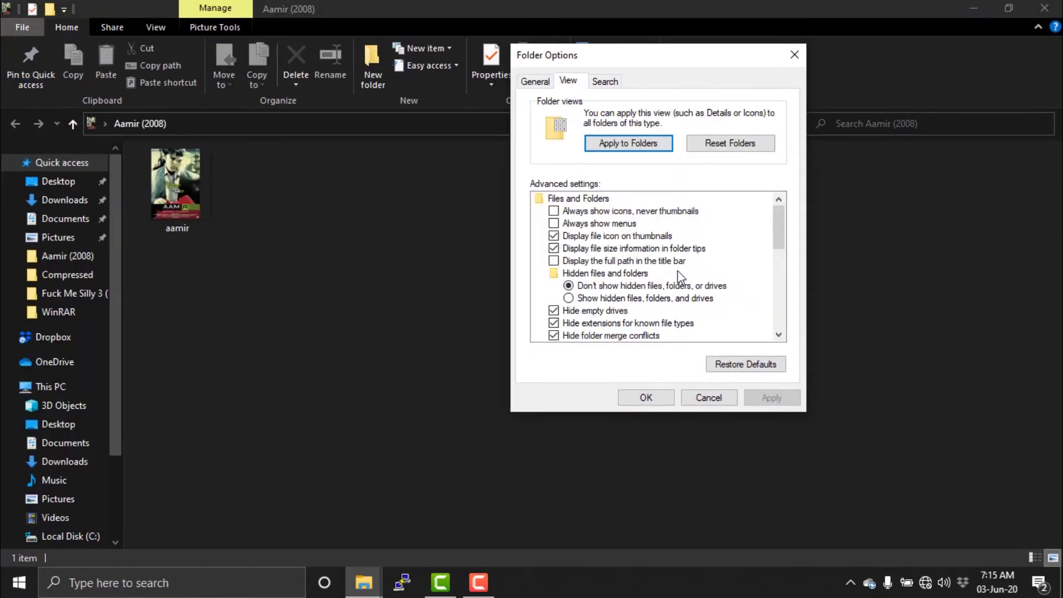
pyautogui.click(569, 299)
pyautogui.scroll(-1, 619, 317)
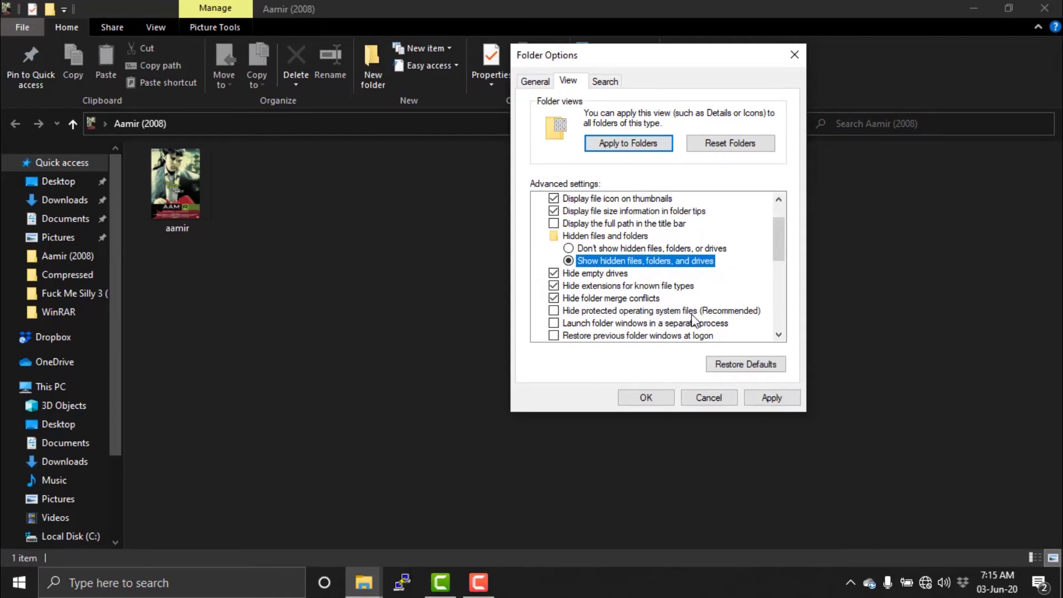
pyautogui.click(780, 399)
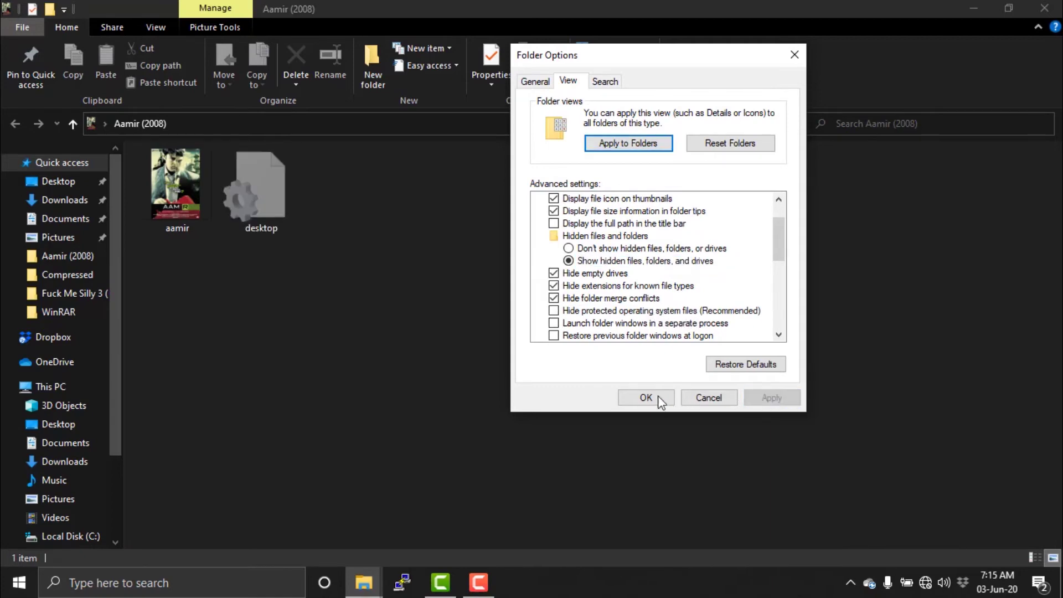
pyautogui.click(646, 398)
# Open the hidden desktop configuration file and replace the folder path in IconResource with a dot, giving .\aamir.ico,0.
pyautogui.click(262, 191)
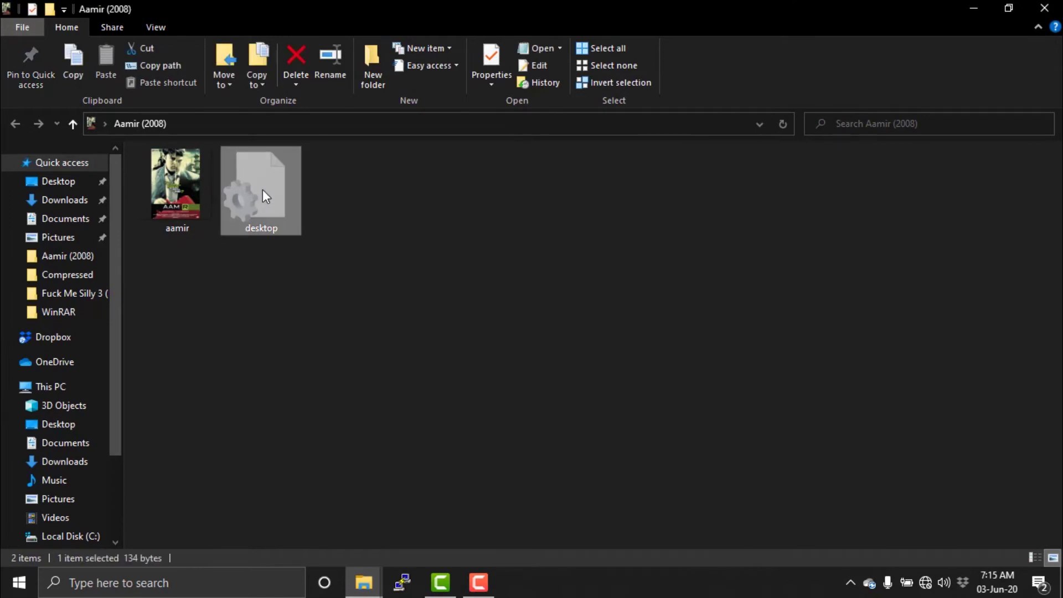
pyautogui.doubleClick(262, 190)
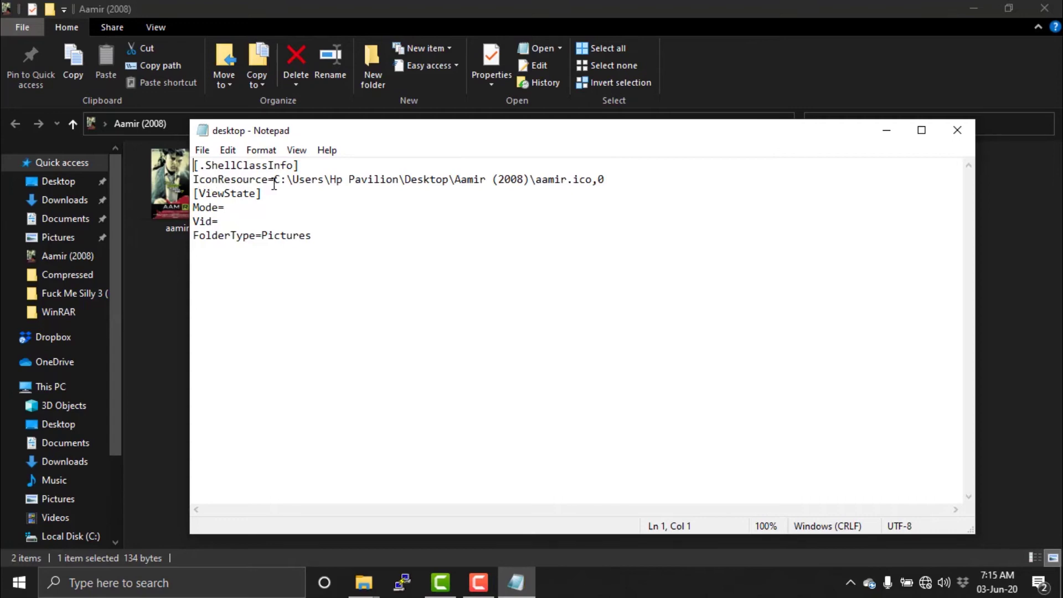
pyautogui.moveTo(274, 180); pyautogui.dragTo(528, 184)
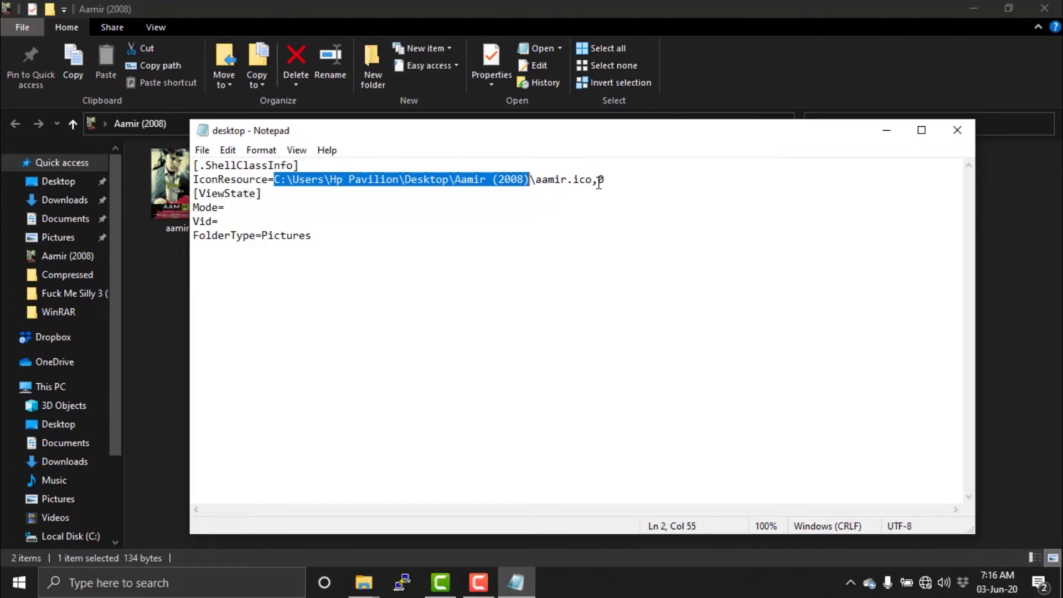
pyautogui.write('.')
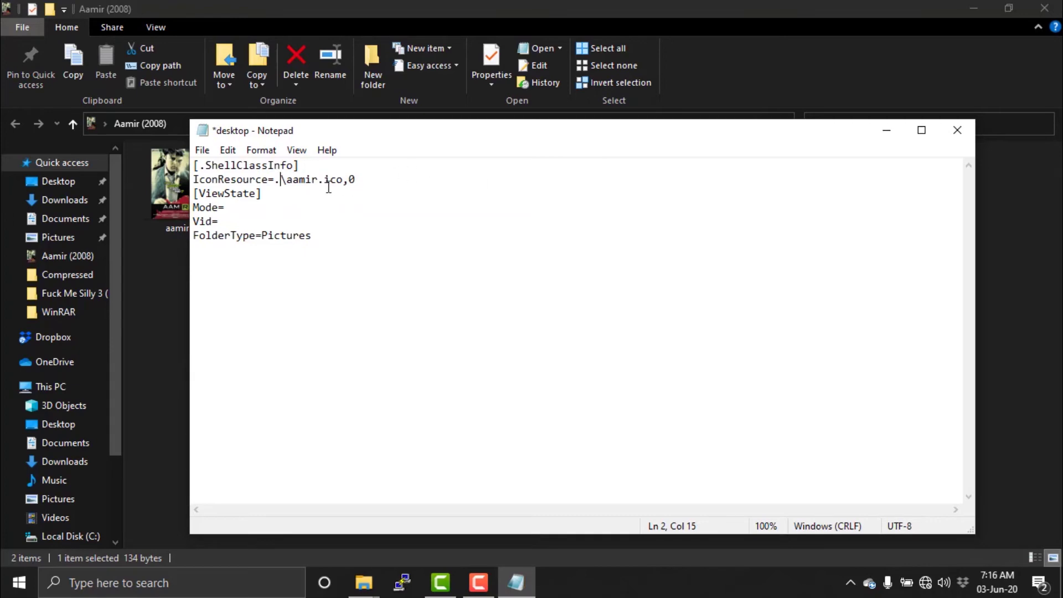
# Save the edited desktop configuration file with the relative path .\aamir.ico,0 and close it.
pyautogui.moveTo(404, 136); pyautogui.dragTo(547, 121)
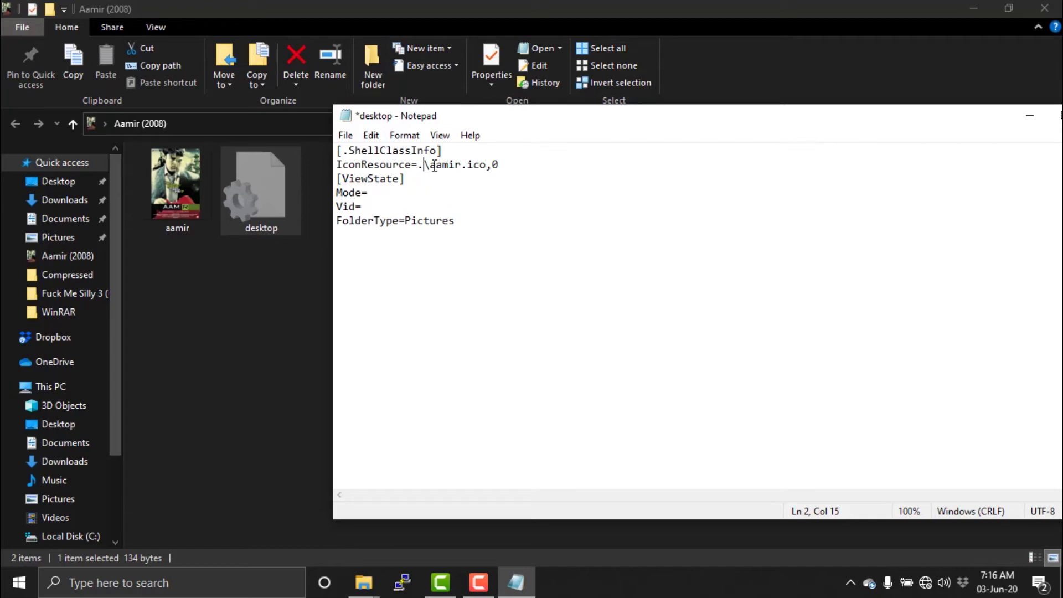
pyautogui.moveTo(435, 166); pyautogui.dragTo(501, 166)
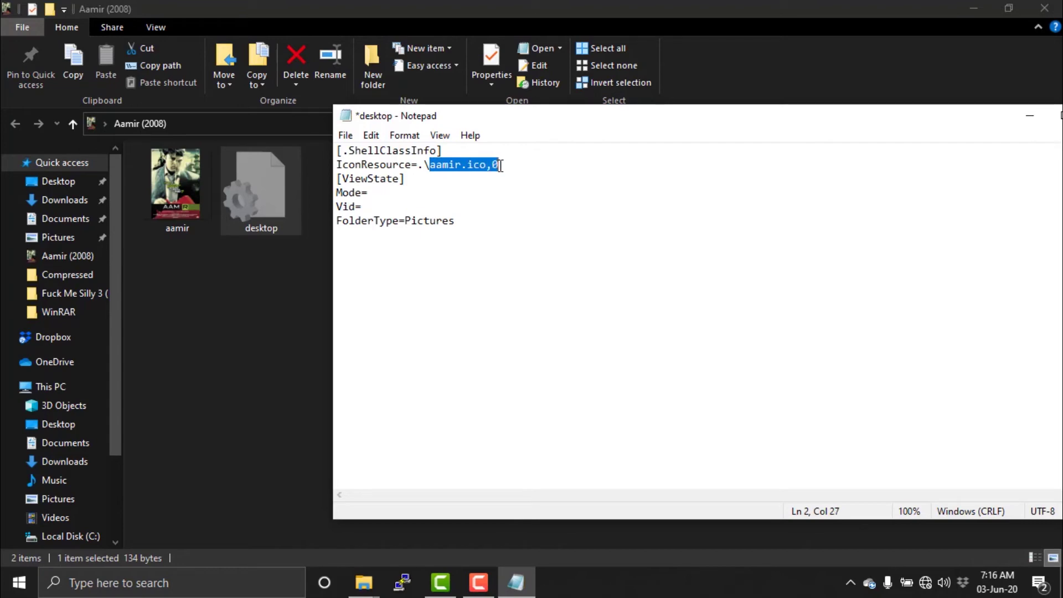
pyautogui.click(493, 197)
pyautogui.click(346, 135)
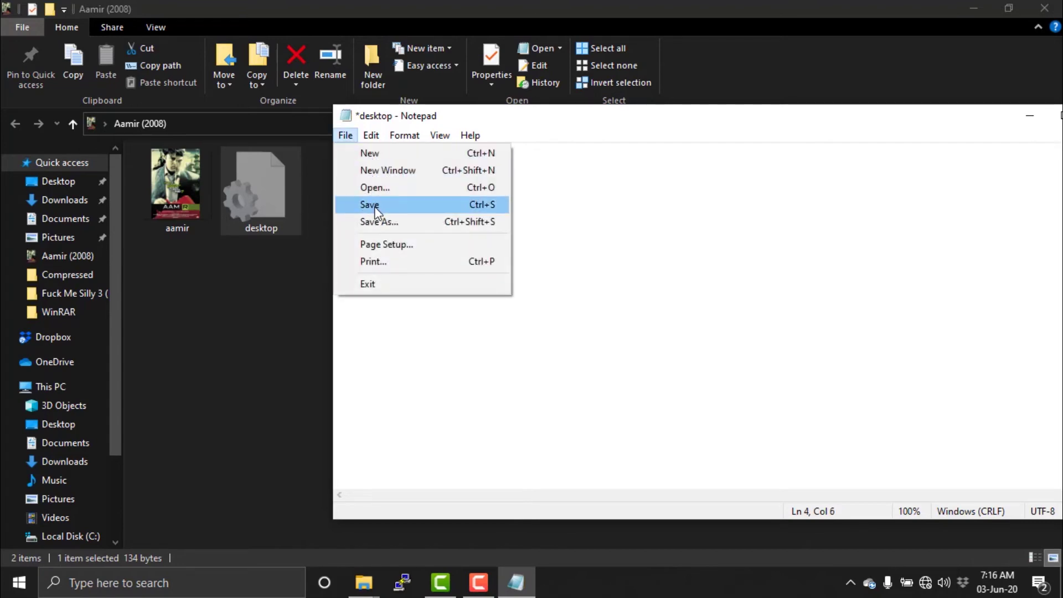
pyautogui.click(375, 205)
pyautogui.moveTo(945, 119); pyautogui.dragTo(727, 113)
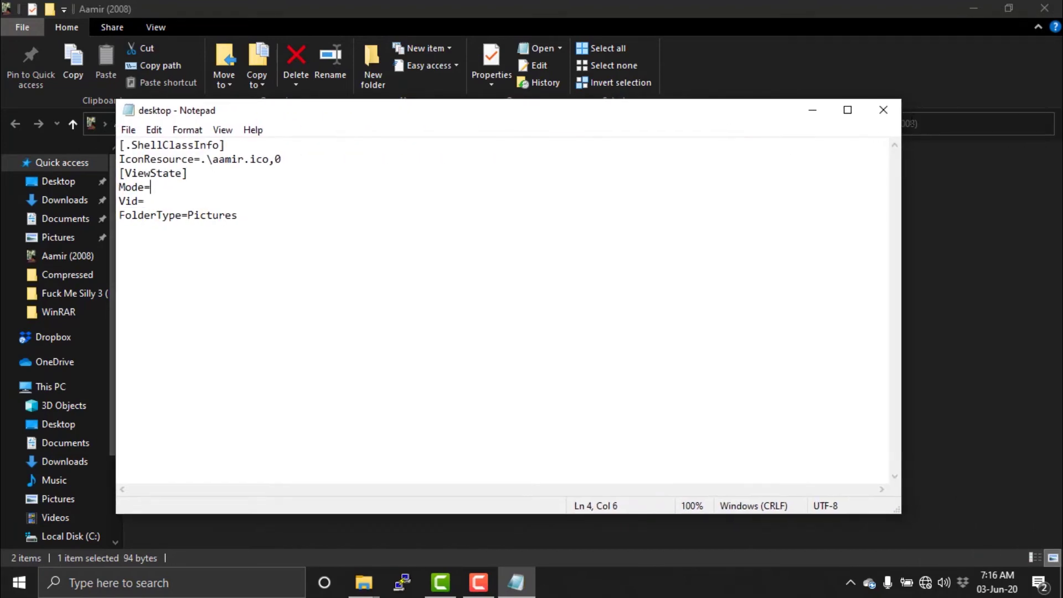
pyautogui.click(883, 109)
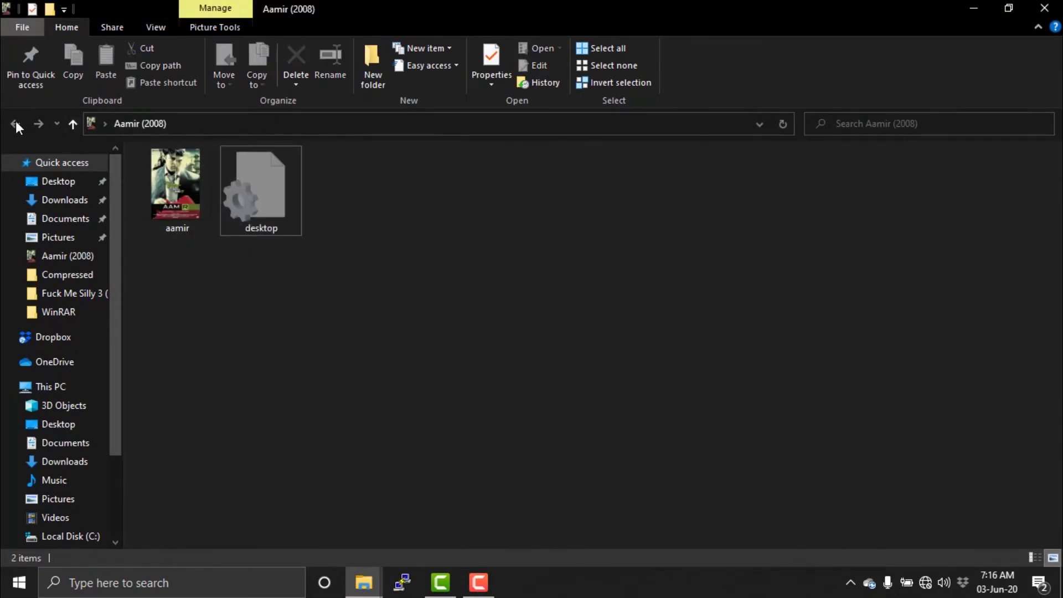
# Give the aamir icon file in the Aamir (2008) folder the Hidden attribute and apply it.
pyautogui.click(178, 182)
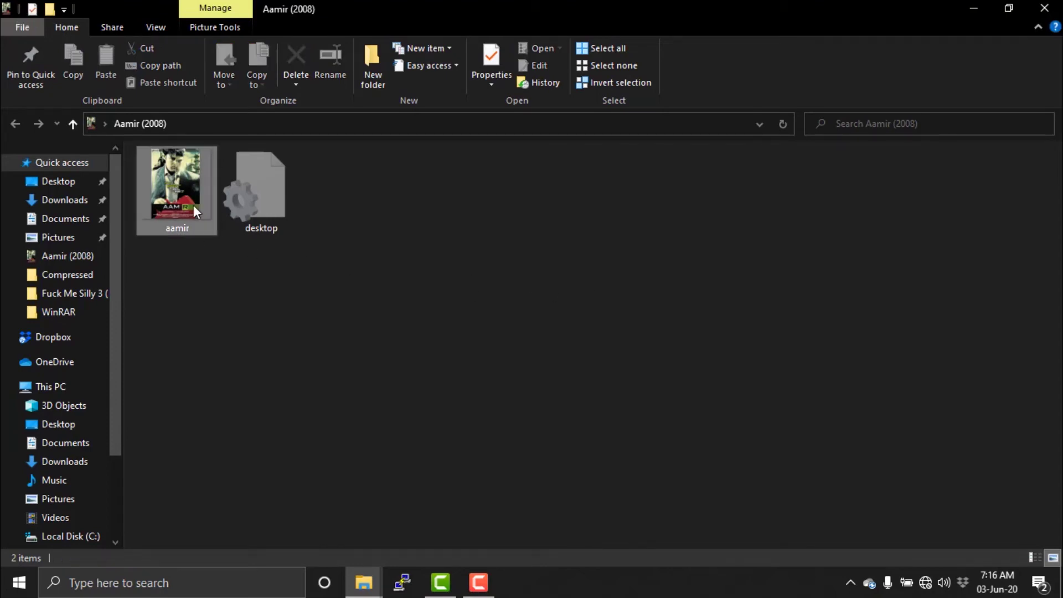
pyautogui.rightClick(191, 205)
pyautogui.click(244, 555)
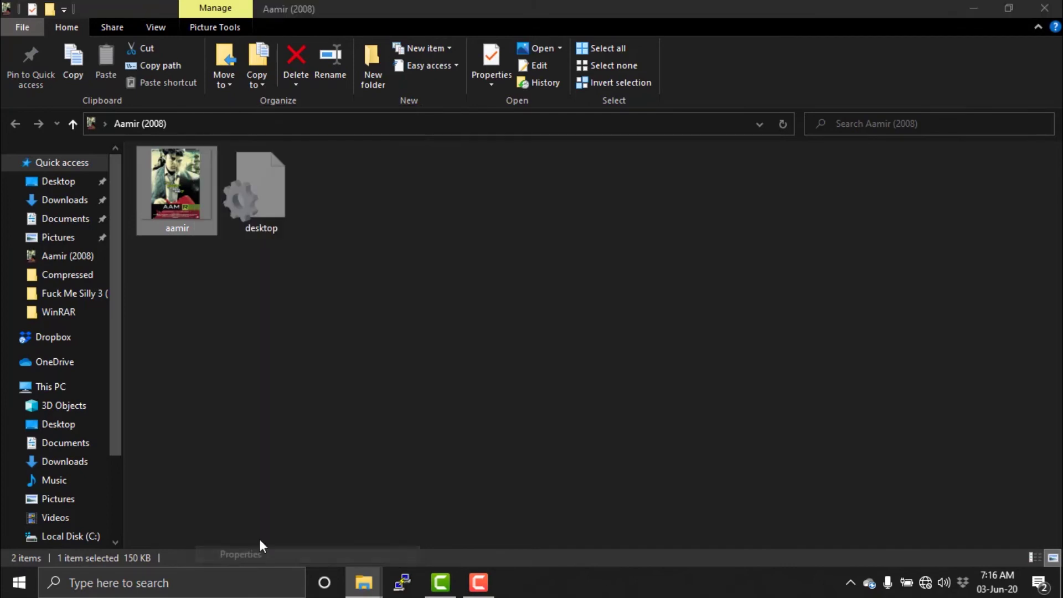
pyautogui.click(344, 462)
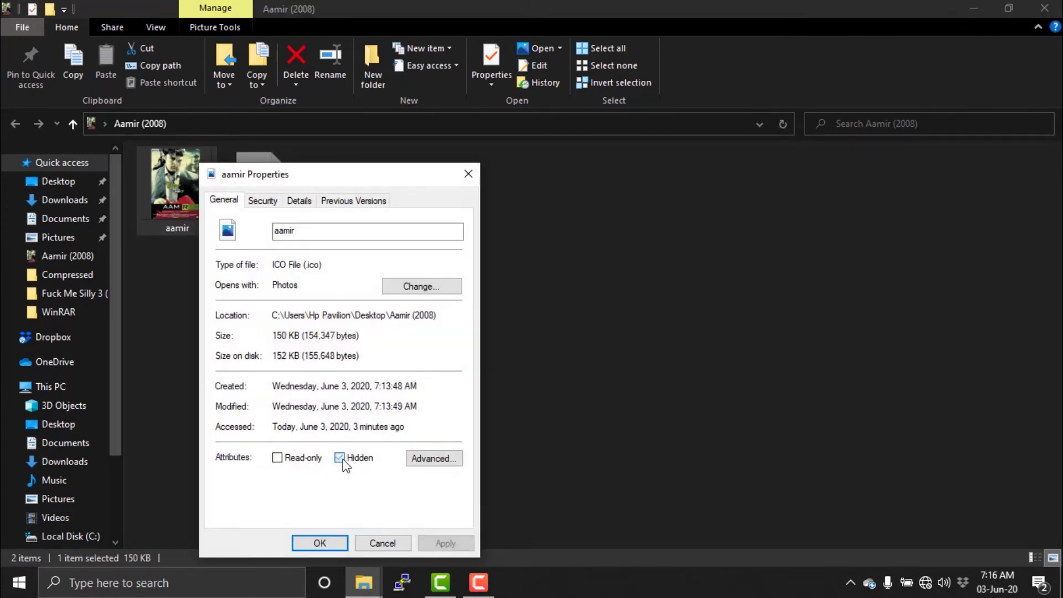
pyautogui.click(440, 543)
pyautogui.click(321, 543)
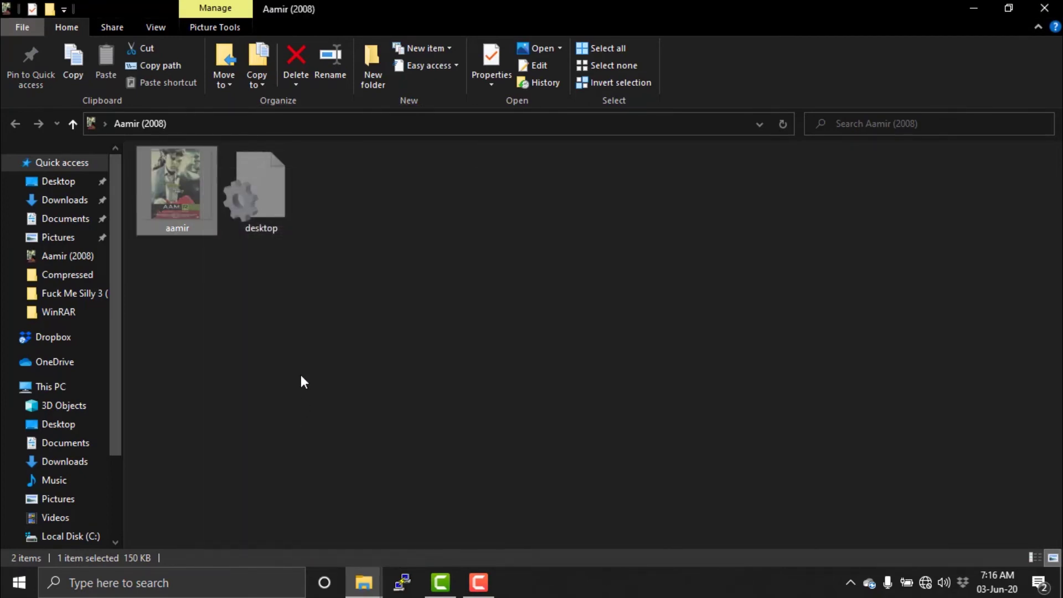
pyautogui.click(301, 375)
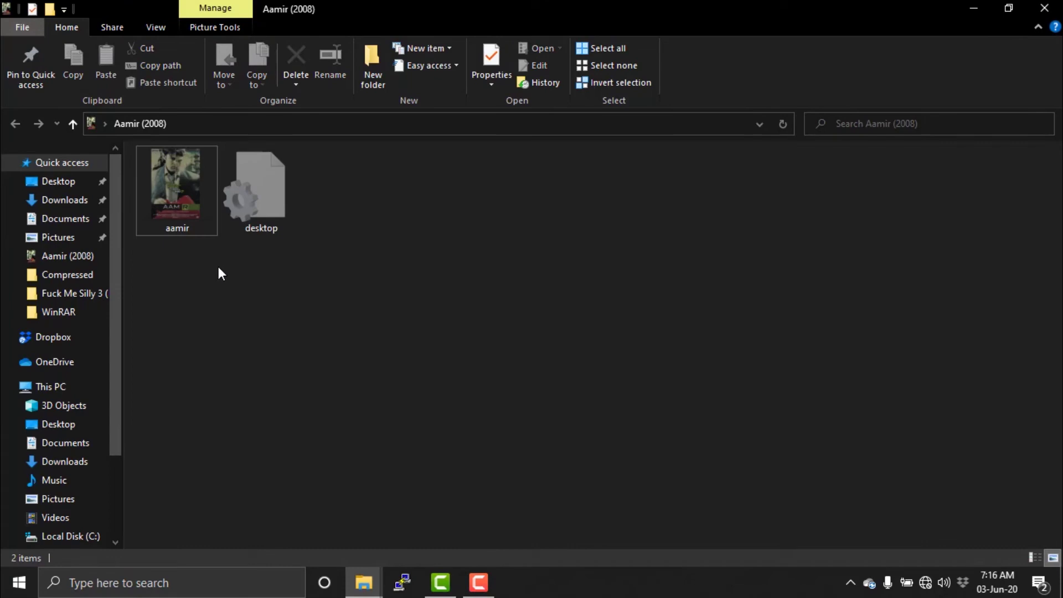
# Try to hide the folder's hidden files by restoring the default advanced view settings, and refresh the folder.
pyautogui.click(31, 32)
pyautogui.click(81, 125)
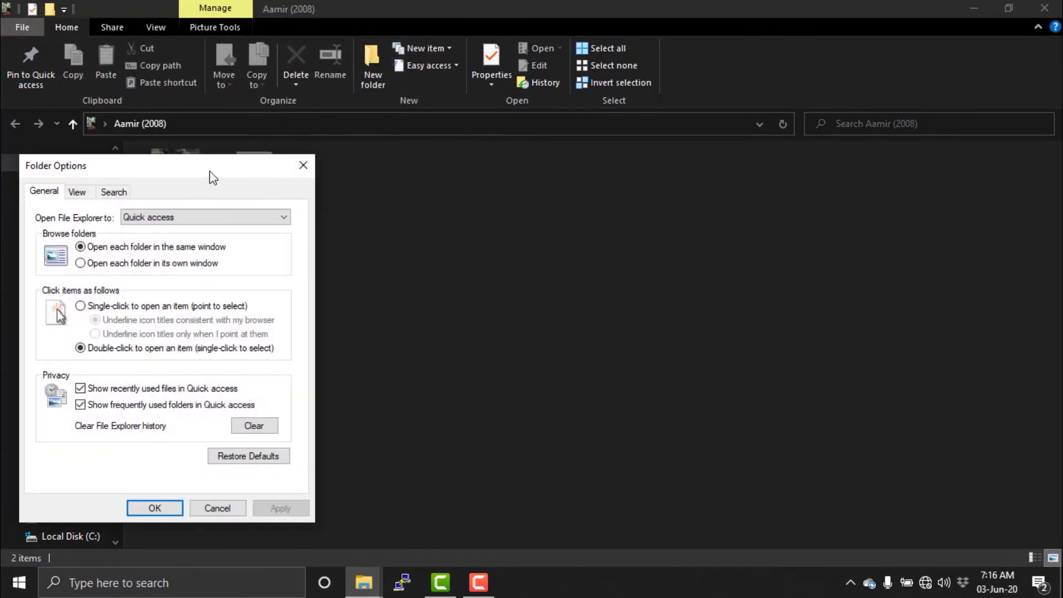
pyautogui.moveTo(213, 177); pyautogui.dragTo(362, 103)
pyautogui.click(225, 116)
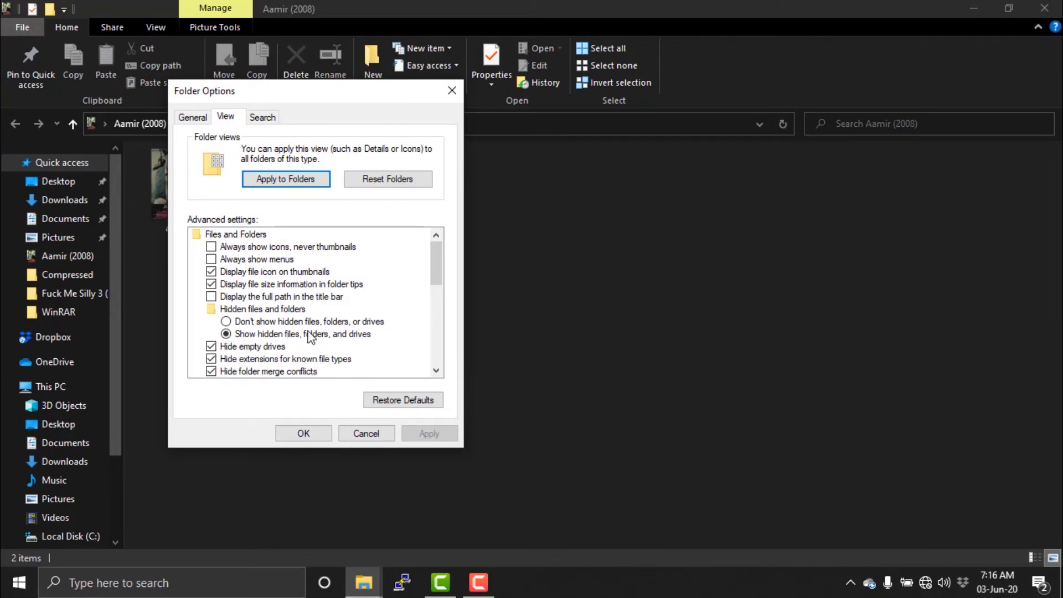
pyautogui.click(411, 402)
pyautogui.scroll(-1, 424, 348)
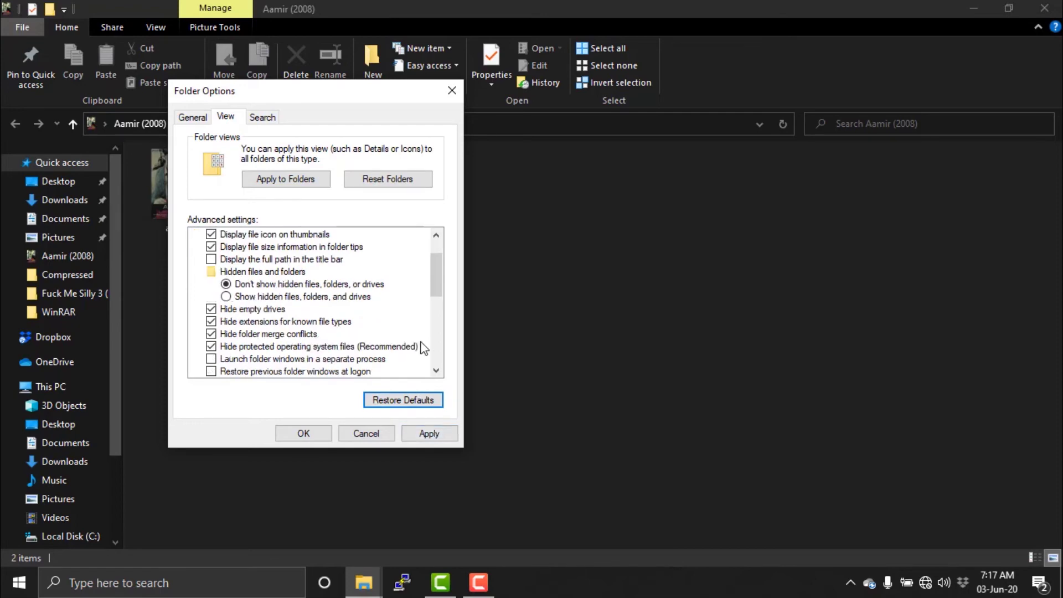
pyautogui.click(424, 437)
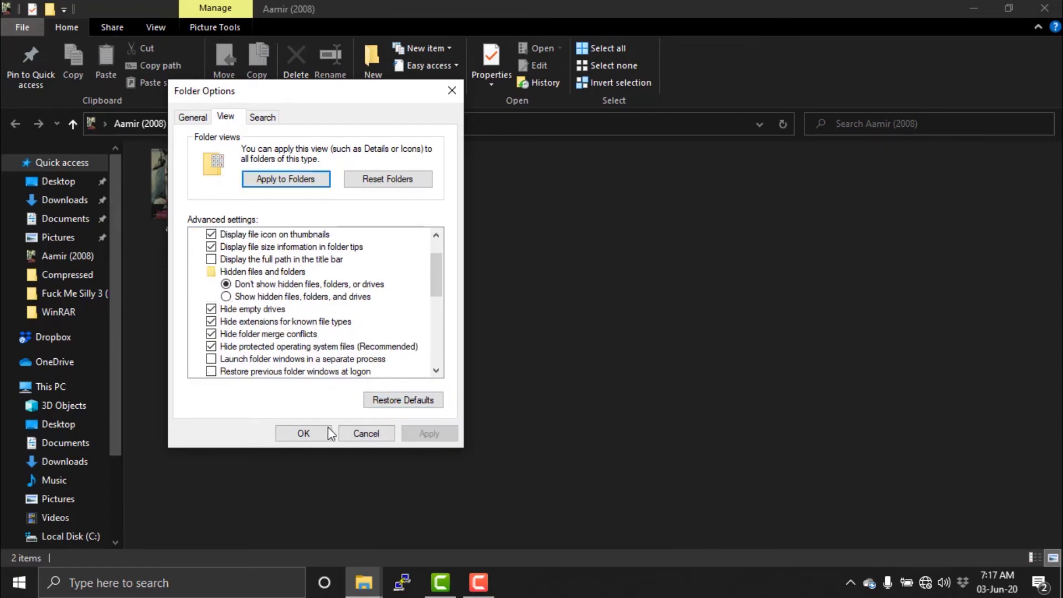
pyautogui.click(304, 433)
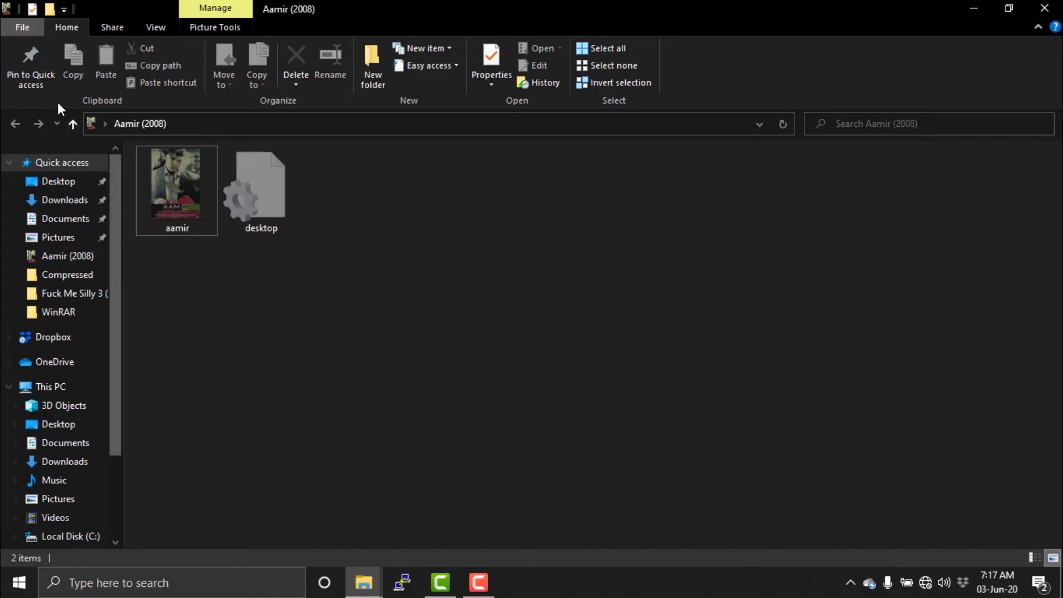
pyautogui.rightClick(284, 329)
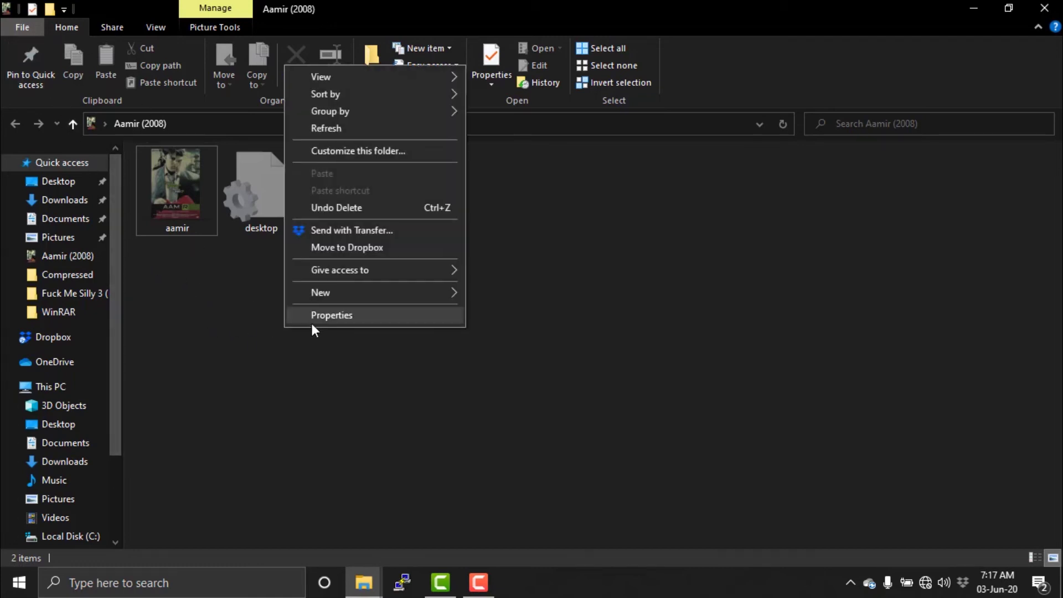
pyautogui.click(309, 128)
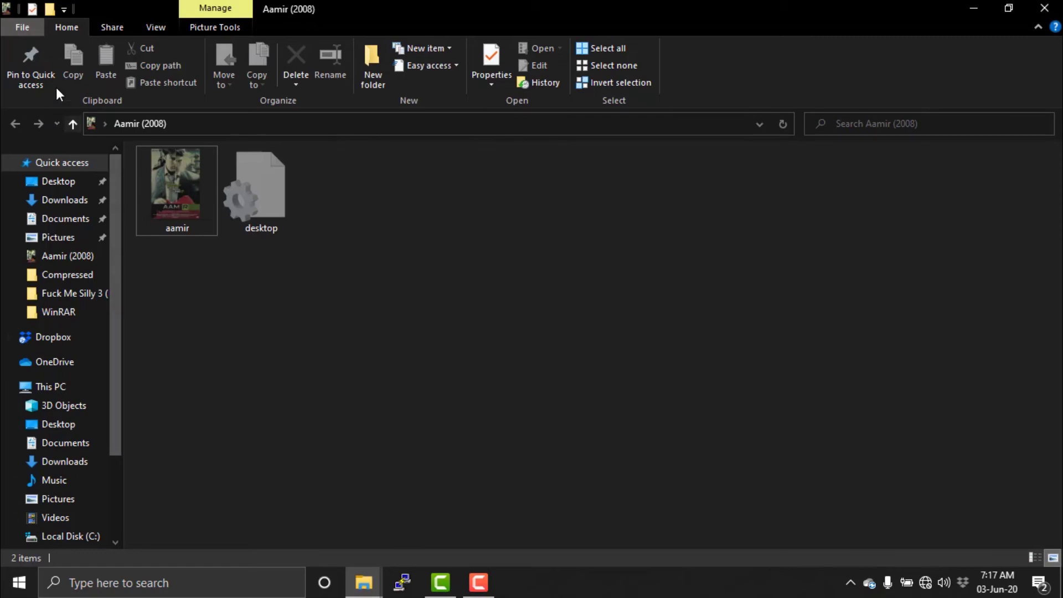
# Restore the default advanced view settings in the folder options again so hidden files, folders, and drives are not shown.
pyautogui.click(11, 26)
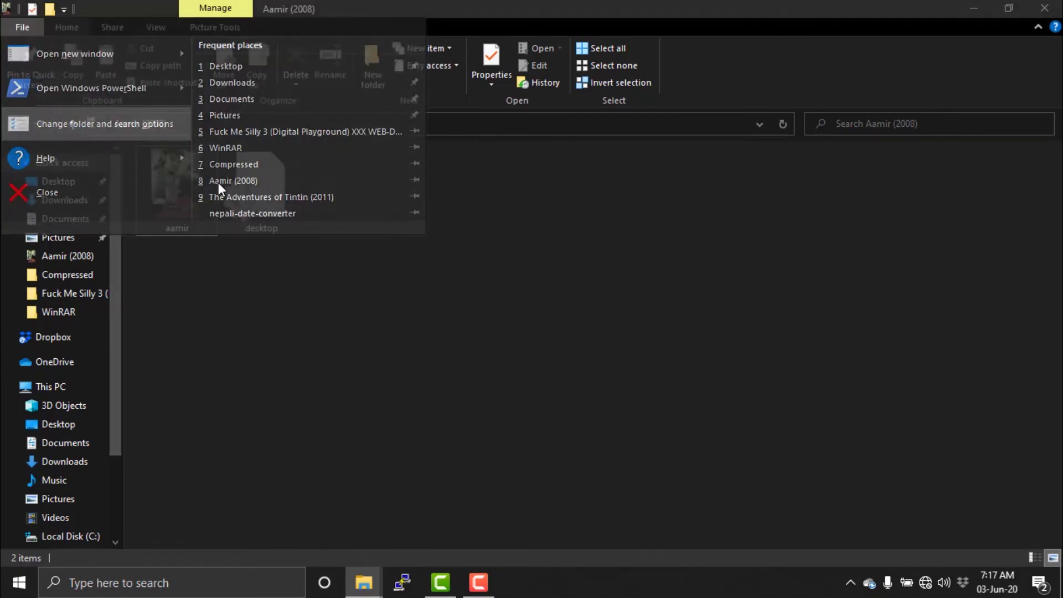
pyautogui.click(92, 133)
pyautogui.moveTo(170, 169); pyautogui.dragTo(422, 106)
pyautogui.click(327, 127)
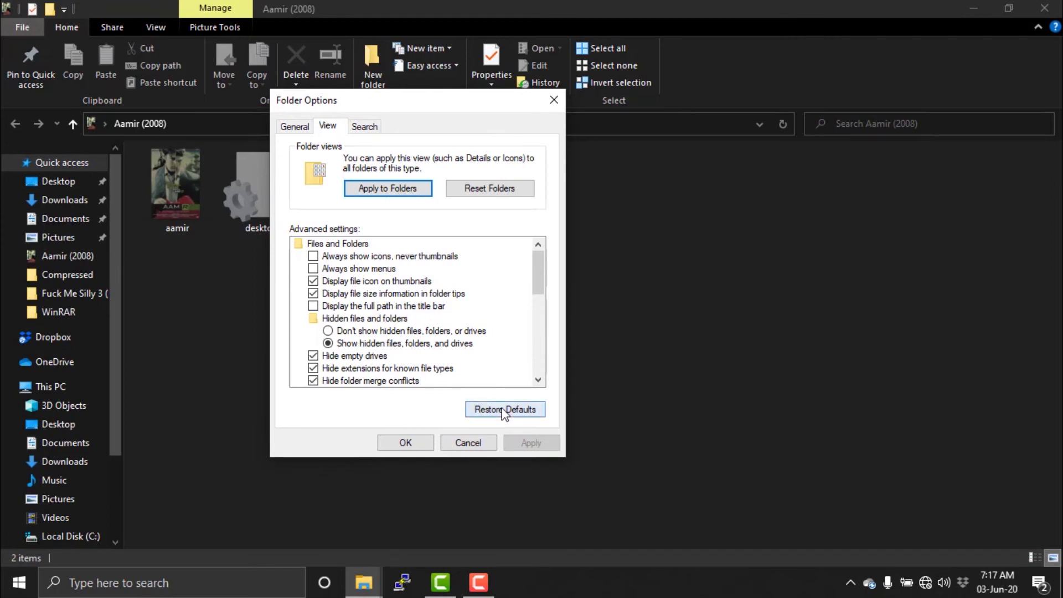
pyautogui.click(533, 410)
pyautogui.click(531, 443)
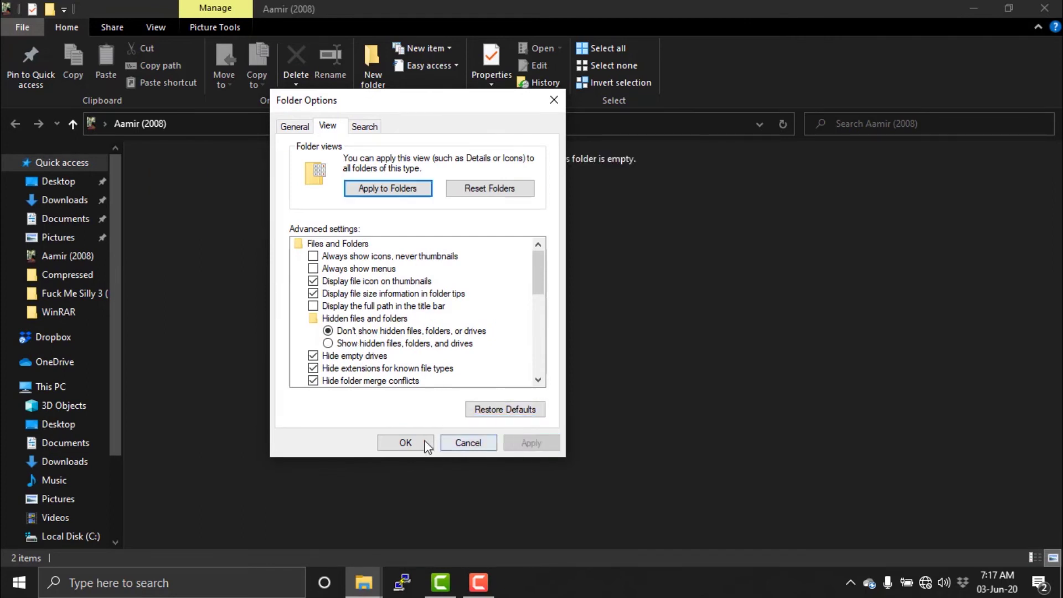
pyautogui.click(406, 443)
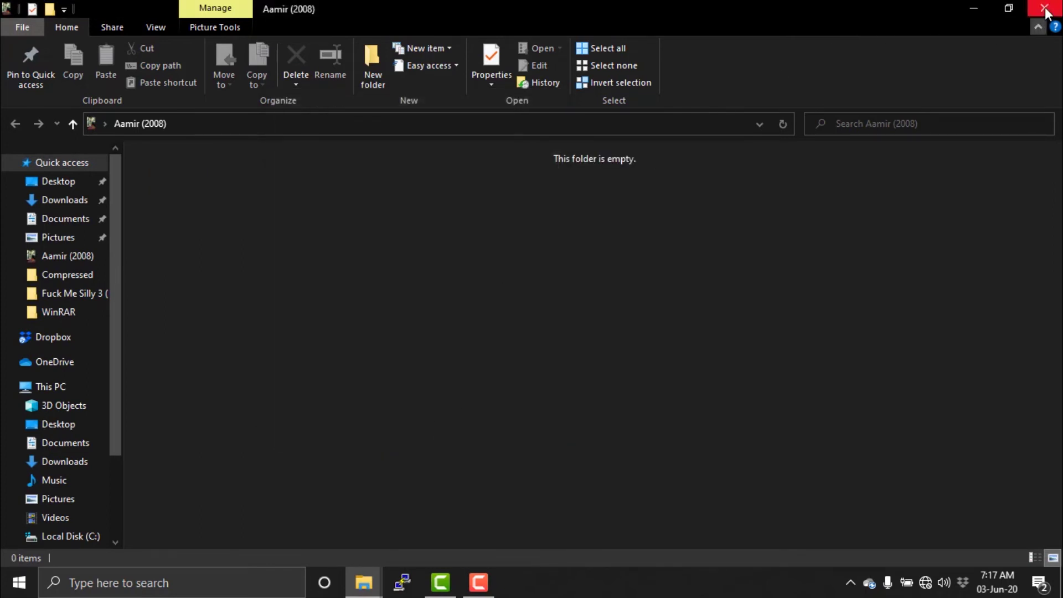
# Reopen the Aamir (2008) folder from the desktop, refresh it to check its contents, and close it.
pyautogui.press('super+d')
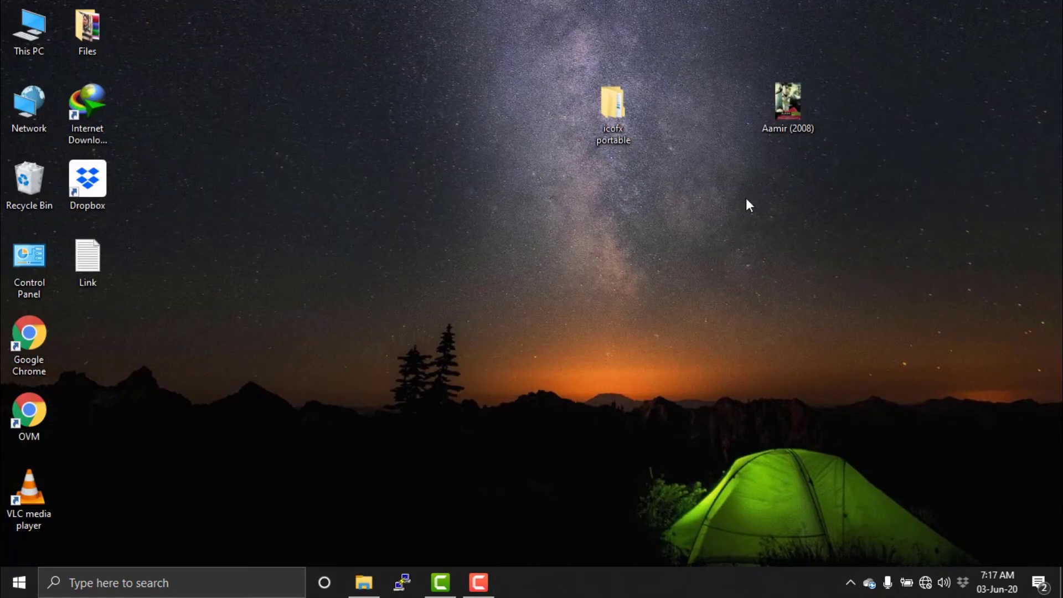
pyautogui.doubleClick(795, 114)
pyautogui.rightClick(421, 291)
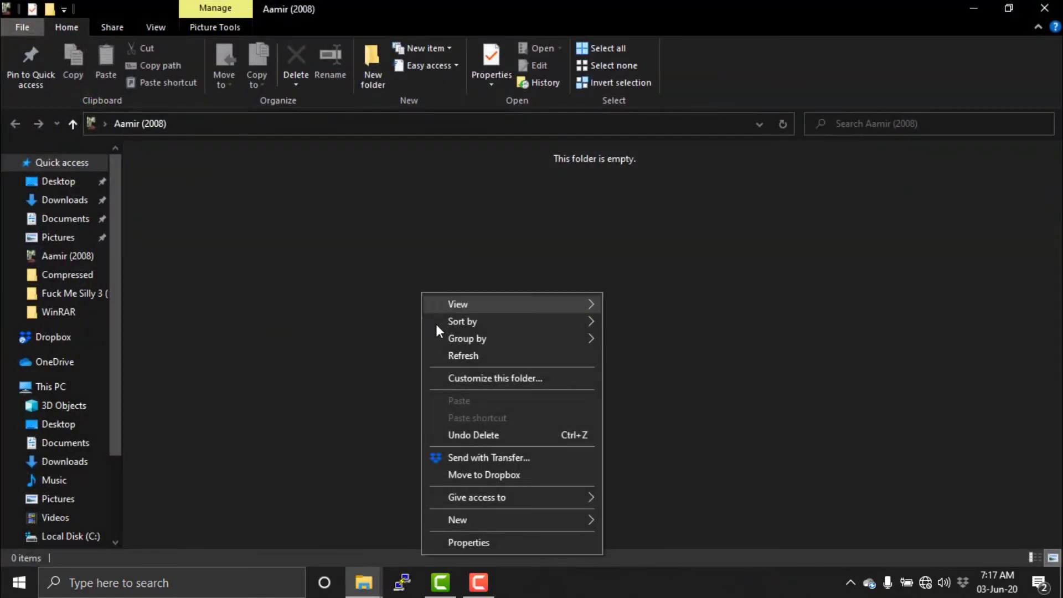
pyautogui.click(462, 356)
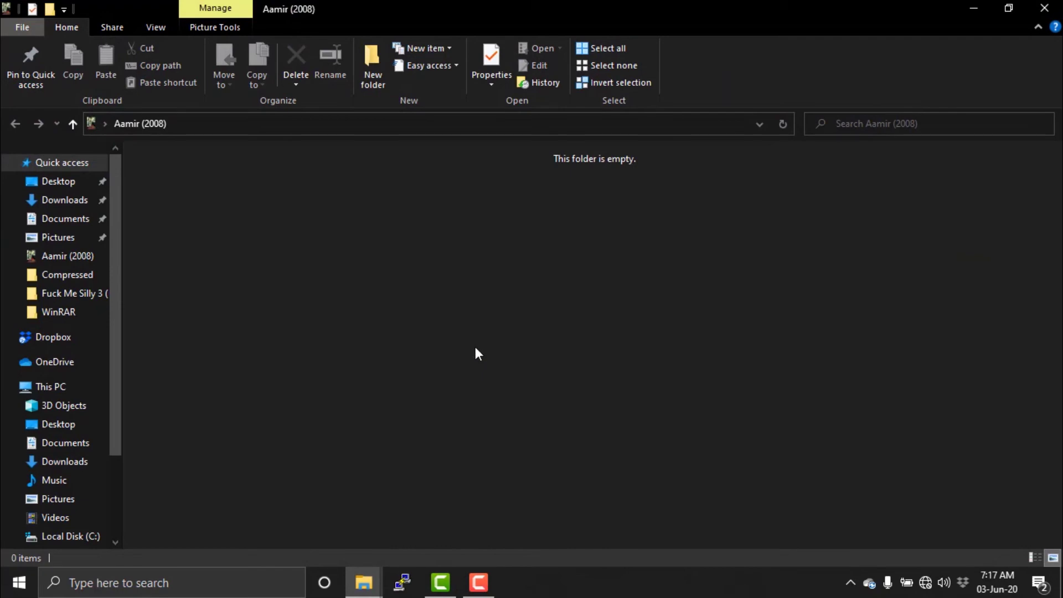
pyautogui.click(1060, 7)
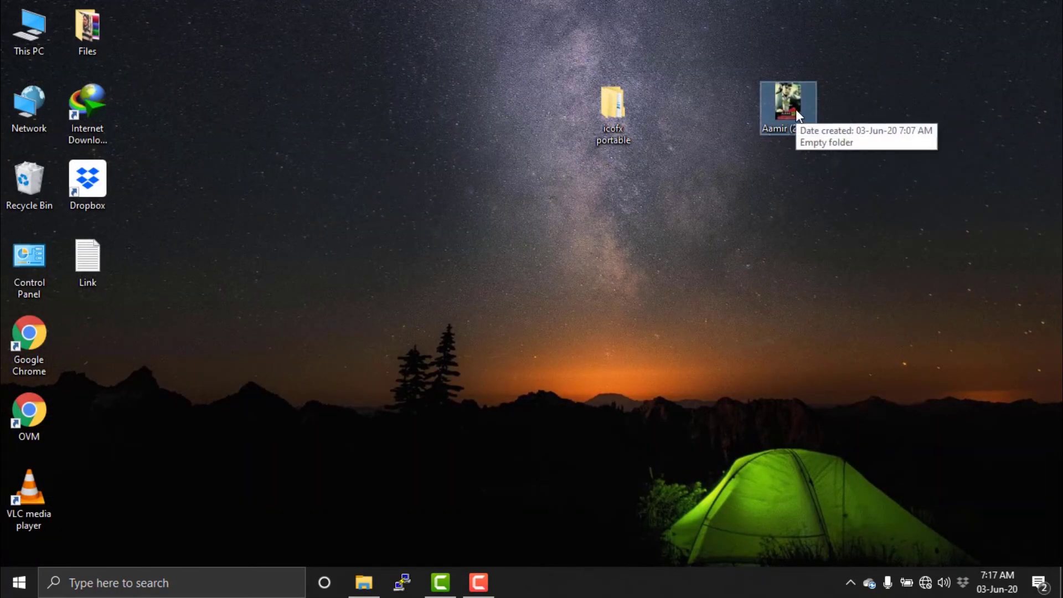
# Create a folder named New folder on the desktop and move the Aamir (2008) folder into it.
pyautogui.rightClick(752, 230)
pyautogui.moveTo(806, 413)
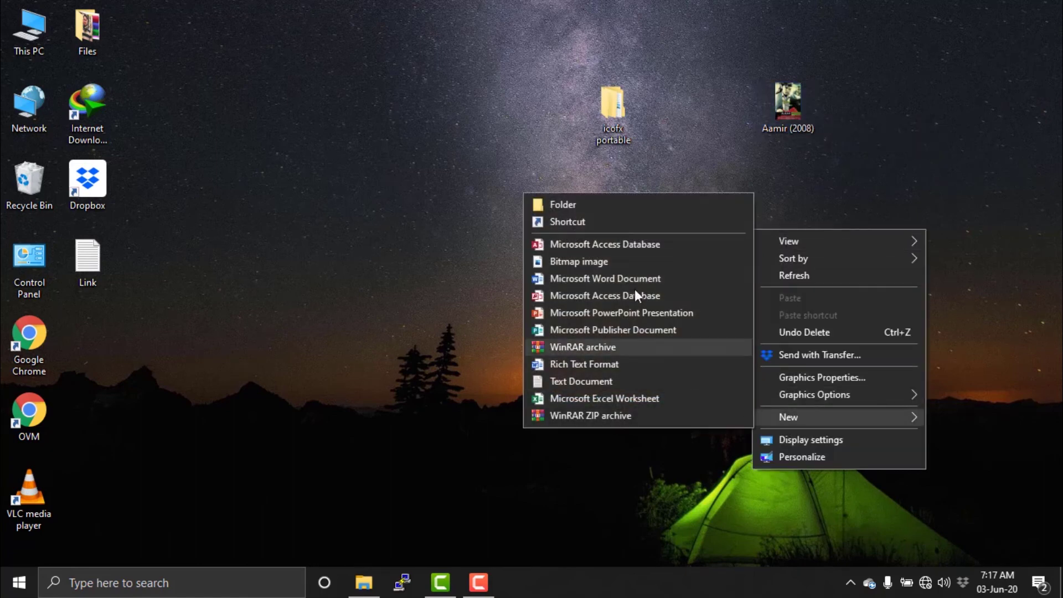
pyautogui.click(618, 202)
pyautogui.press('Return')
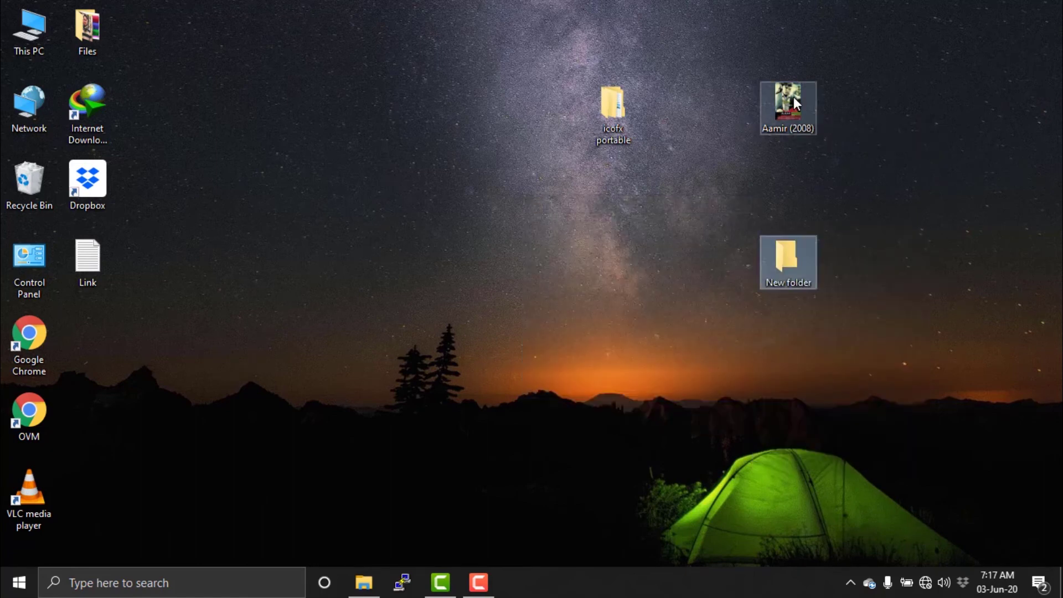
pyautogui.moveTo(793, 96); pyautogui.dragTo(782, 289)
# Open New folder to check the icon of the moved Aamir (2008) folder, and close the window.
pyautogui.doubleClick(782, 270)
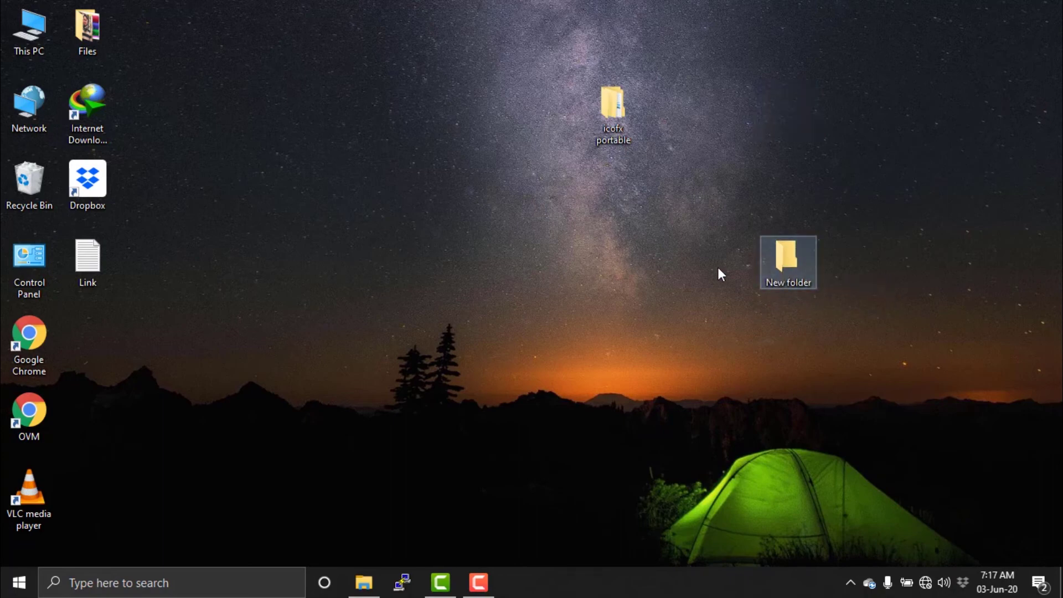
pyautogui.click(190, 195)
pyautogui.click(420, 279)
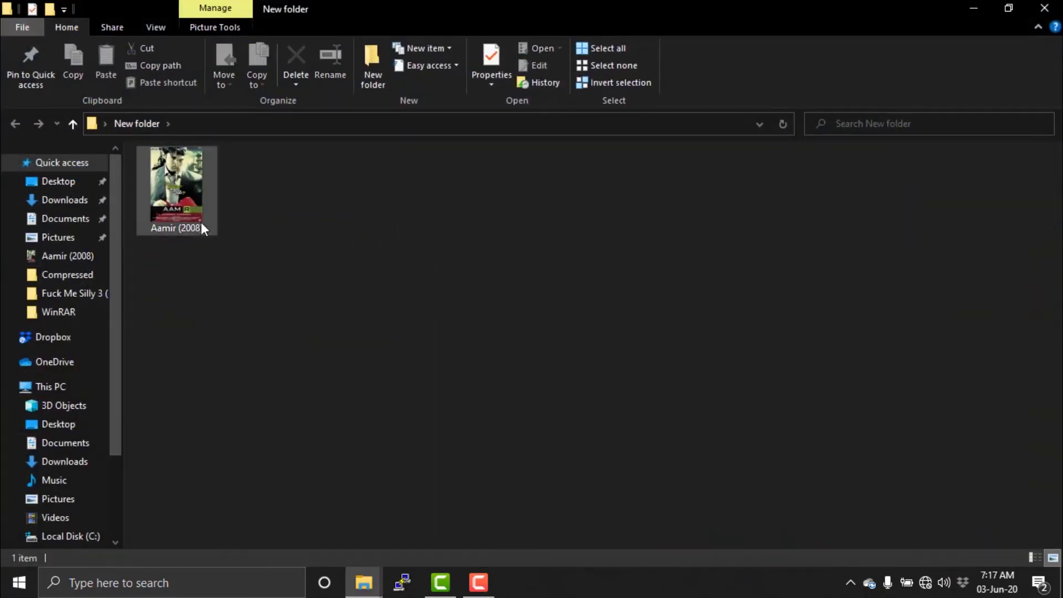
pyautogui.click(1045, 8)
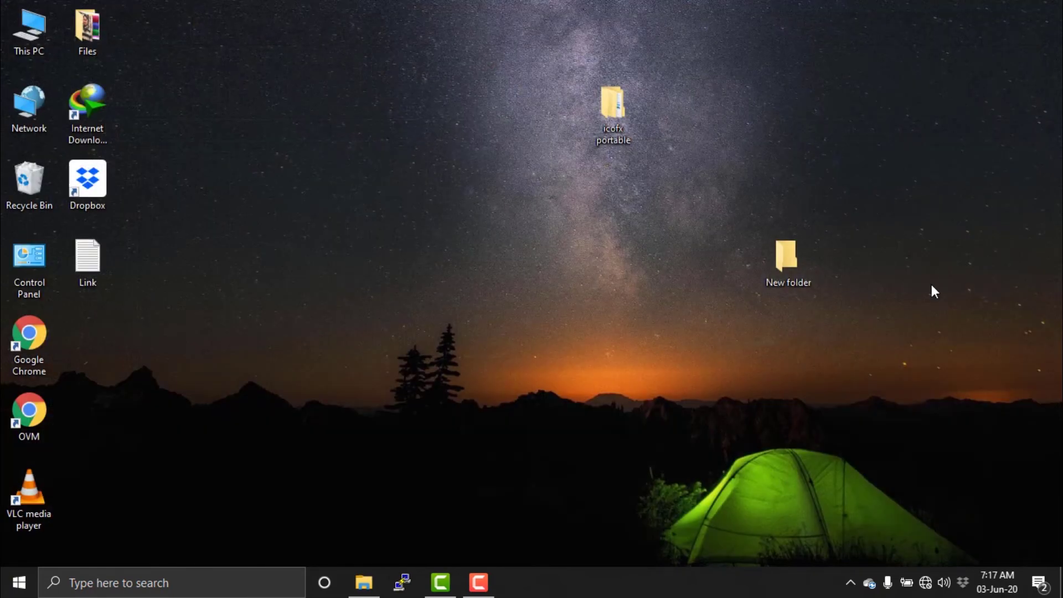
# Open New folder on the desktop and cut the Aamir (2008) folder from it.
pyautogui.doubleClick(790, 263)
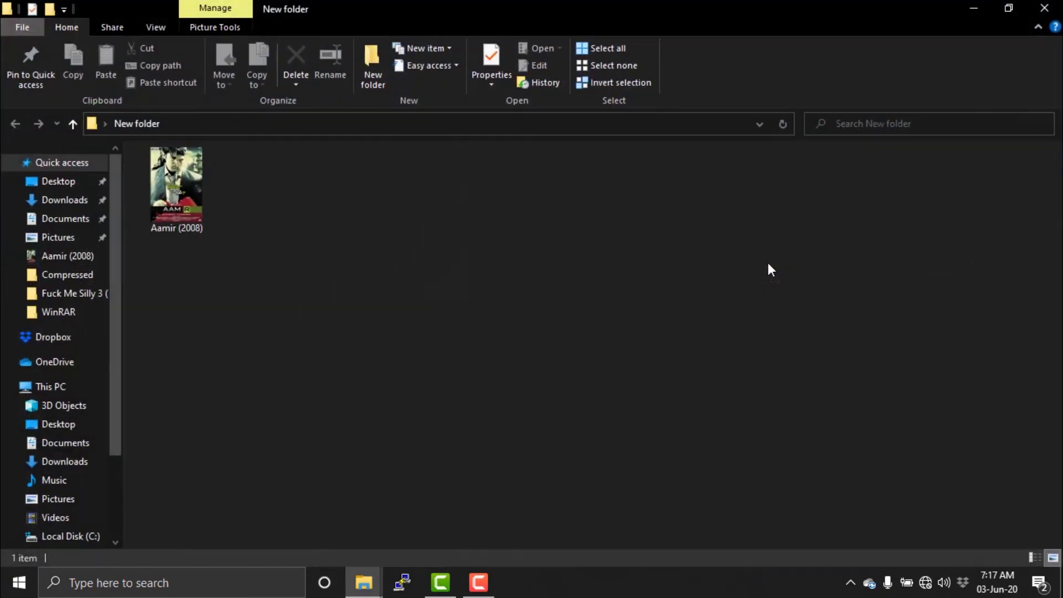
pyautogui.click(178, 197)
pyautogui.rightClick(178, 197)
pyautogui.click(214, 459)
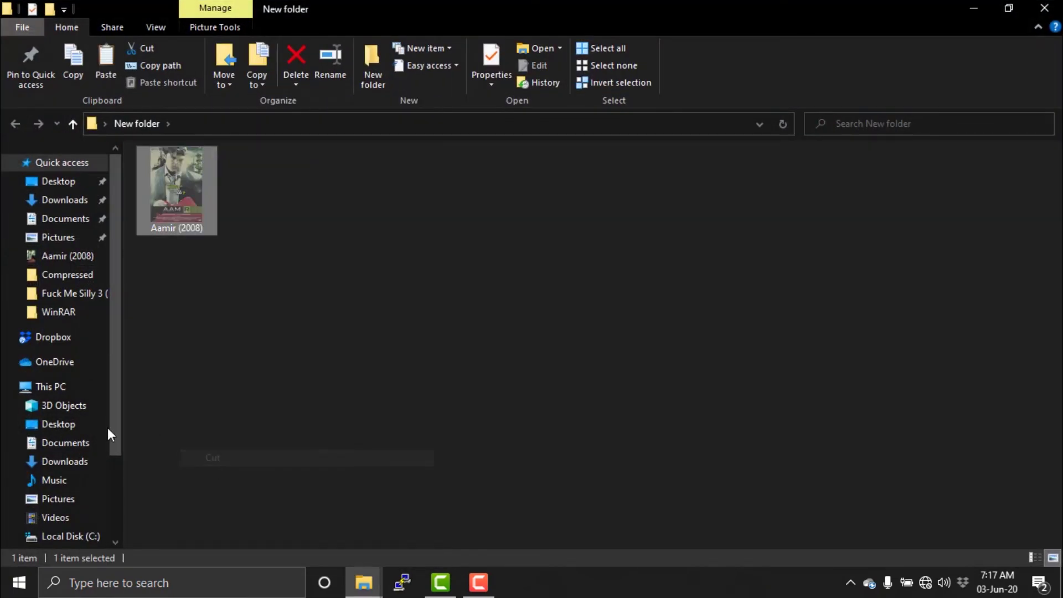
# Paste the cut Aamir (2008) folder into the Movies folder on Local Disk (E:) and check its icon.
pyautogui.scroll(-1, 107, 429)
pyautogui.scroll(-1, 79, 511)
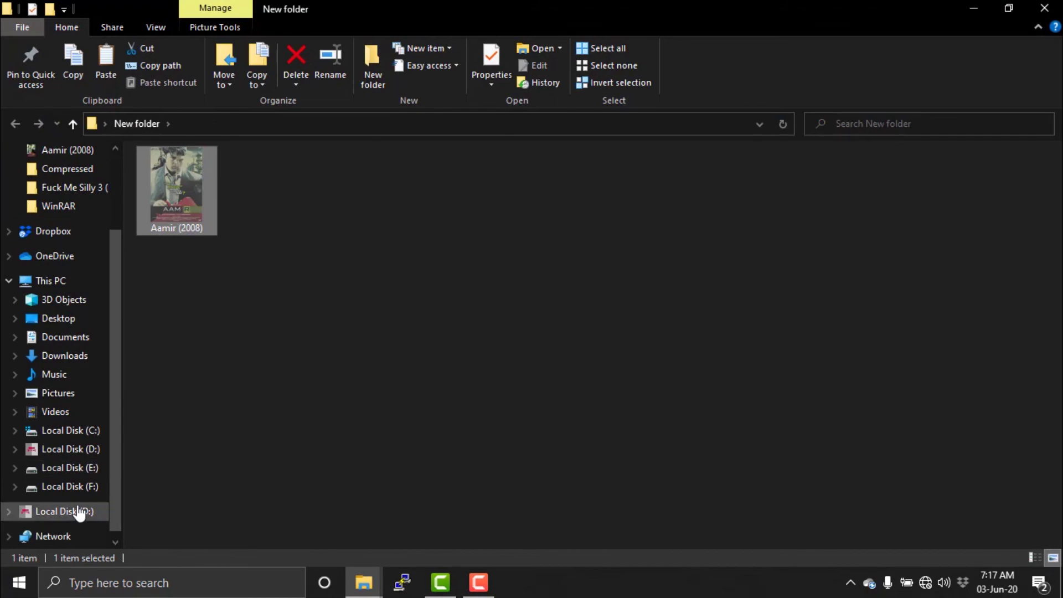
pyautogui.click(100, 468)
pyautogui.click(338, 261)
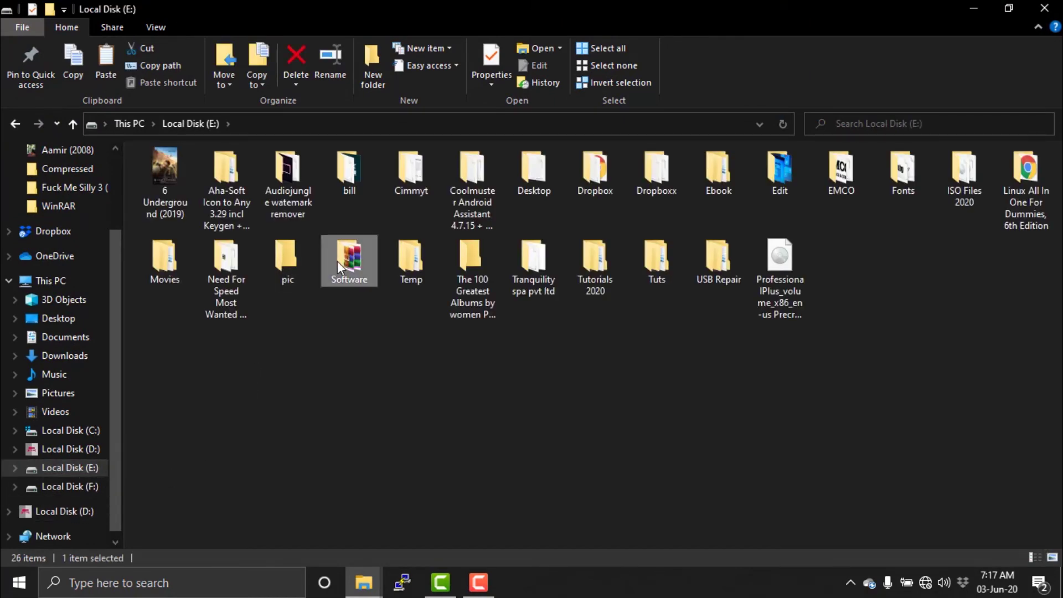
pyautogui.press('m')
pyautogui.doubleClick(177, 268)
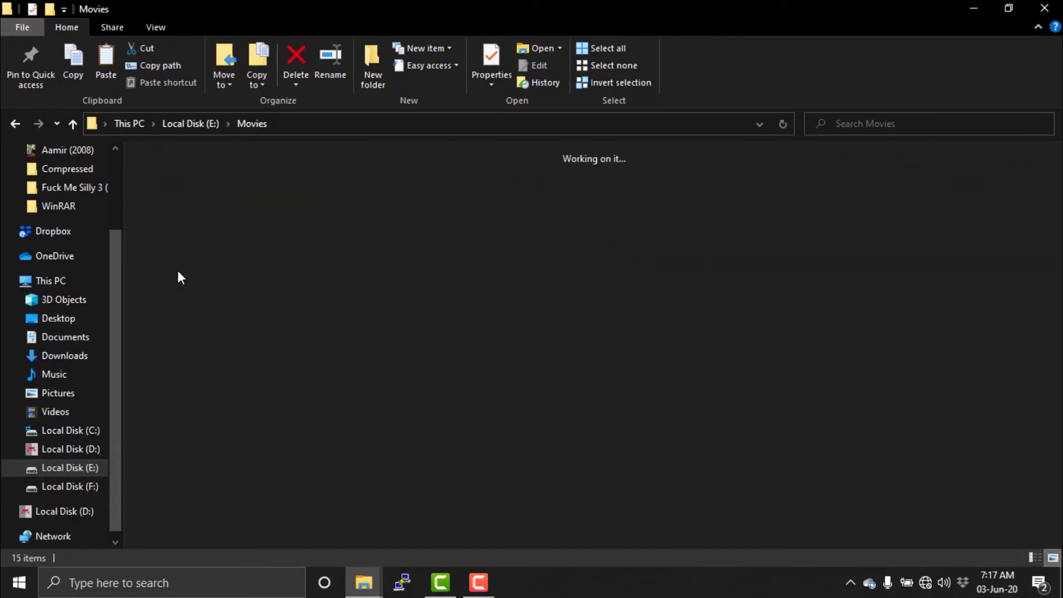
pyautogui.rightClick(678, 327)
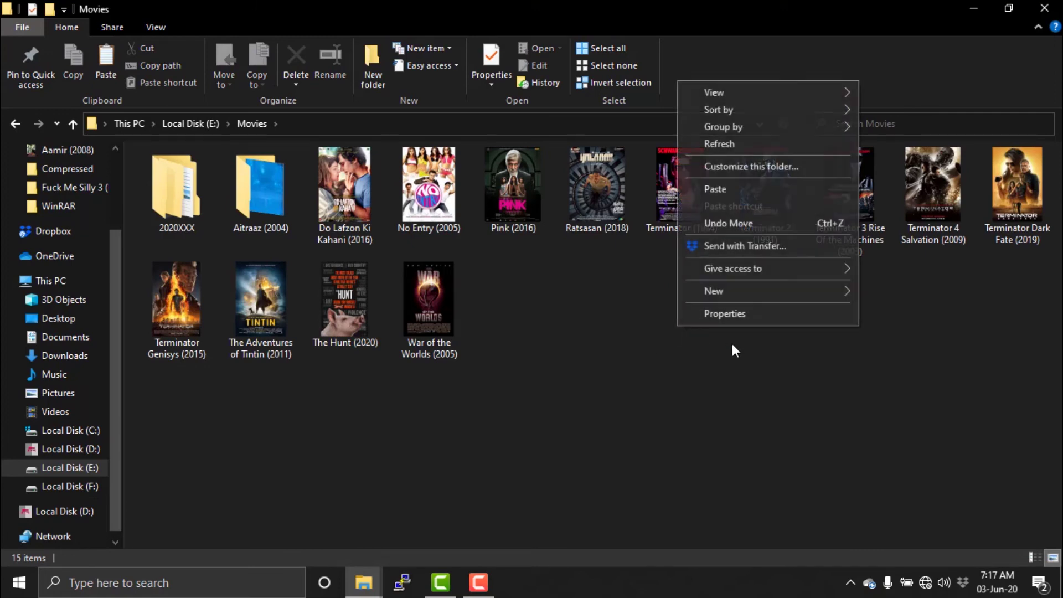
pyautogui.click(729, 189)
pyautogui.click(699, 406)
pyautogui.click(515, 301)
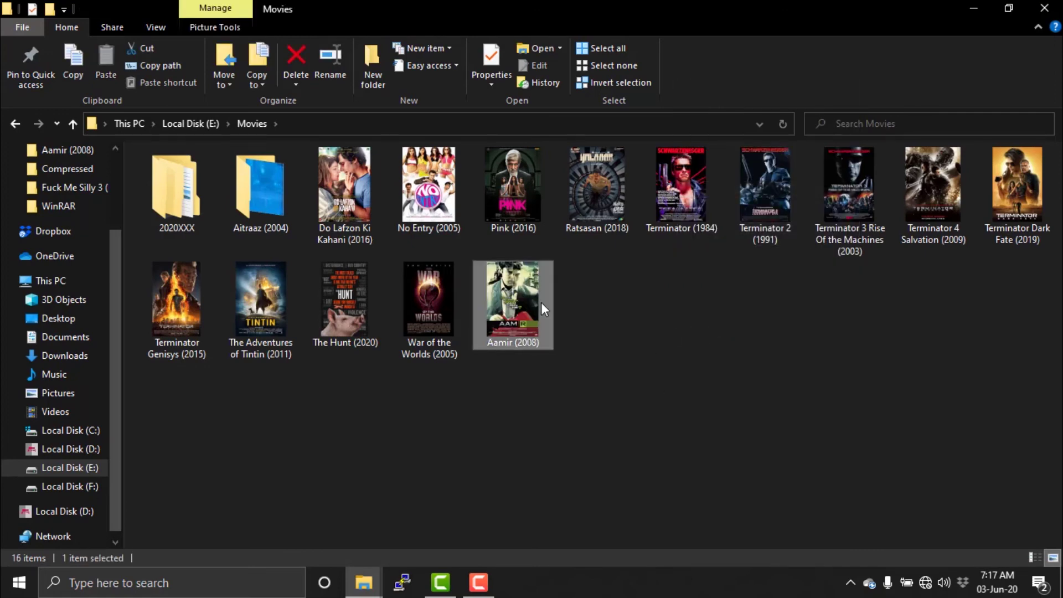
pyautogui.click(686, 348)
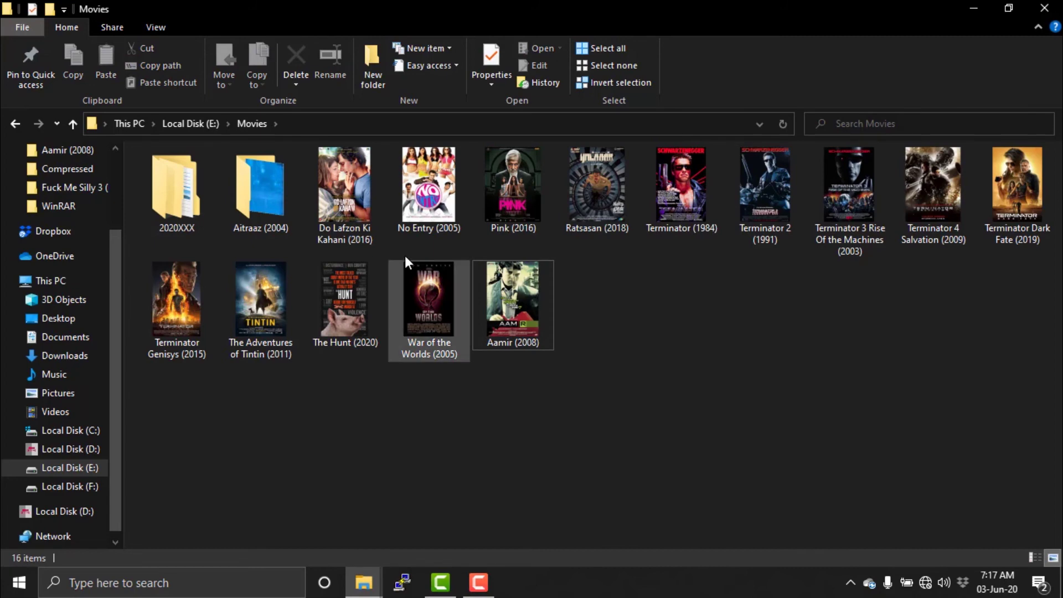
# Look into the Do Lafzon Ki Kahani (2016) folder, return to Movies, and display its contents as extra large icons.
pyautogui.doubleClick(335, 194)
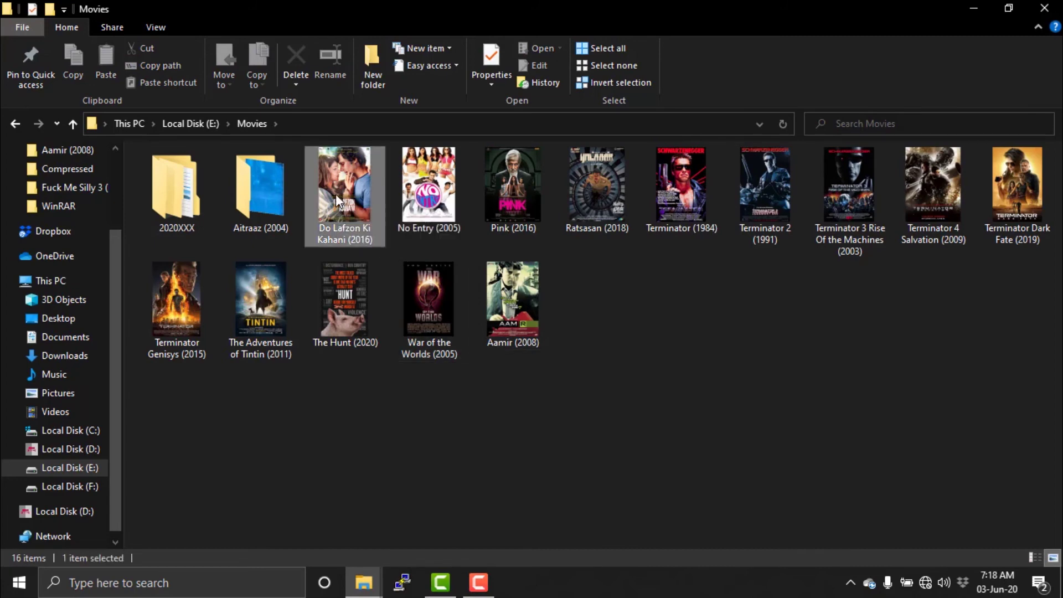
pyautogui.click(12, 124)
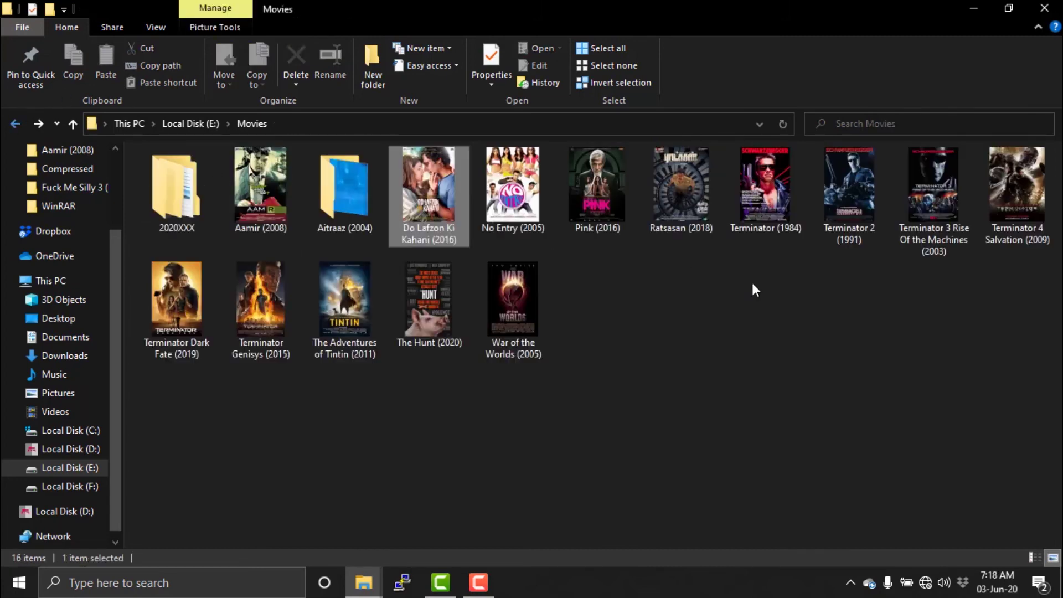
pyautogui.click(157, 27)
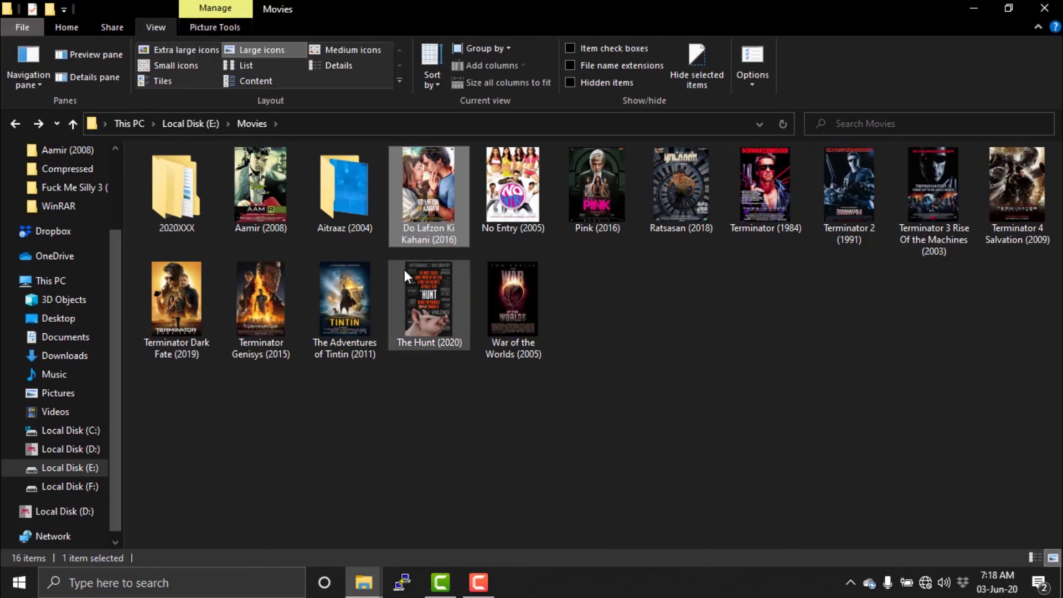
pyautogui.click(194, 50)
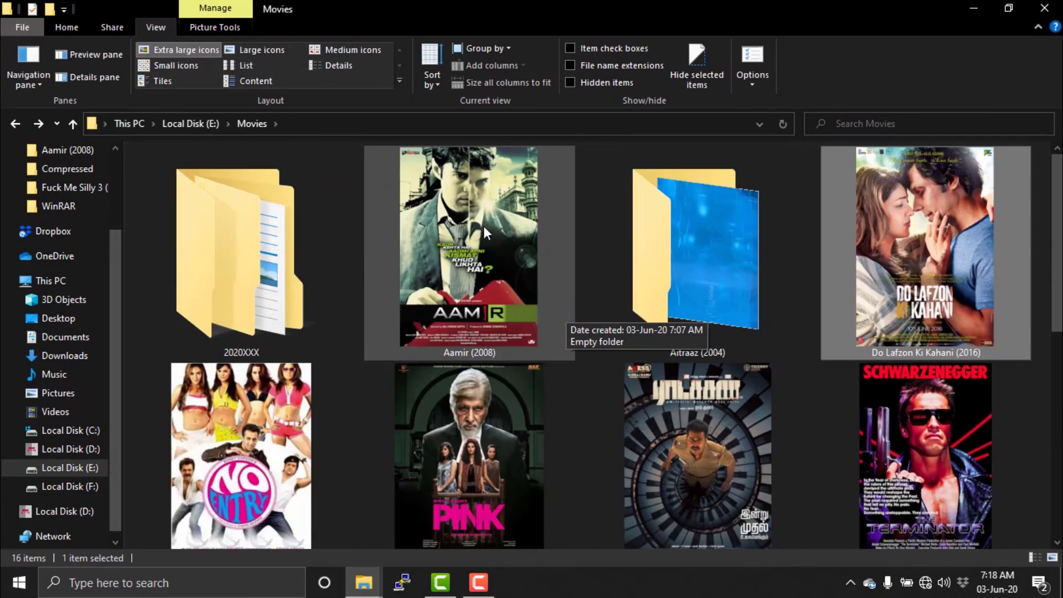
# Look into the Aamir (2008) folder, then temporarily show hidden items in Do Lafzon Ki Kahani (2016) and return to Movies.
pyautogui.doubleClick(483, 228)
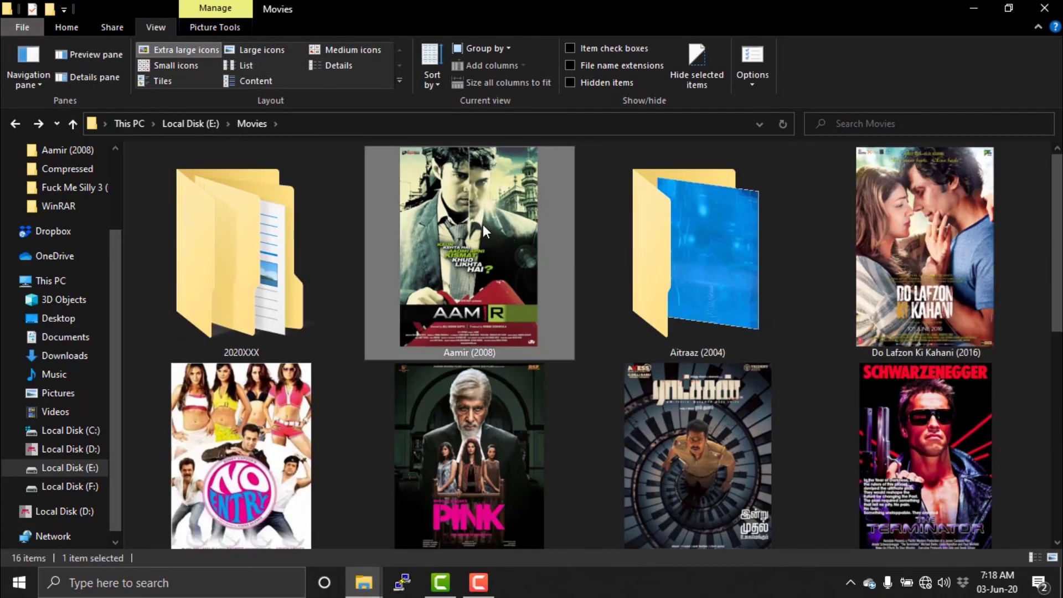
pyautogui.hotkey('alt', 'Left')
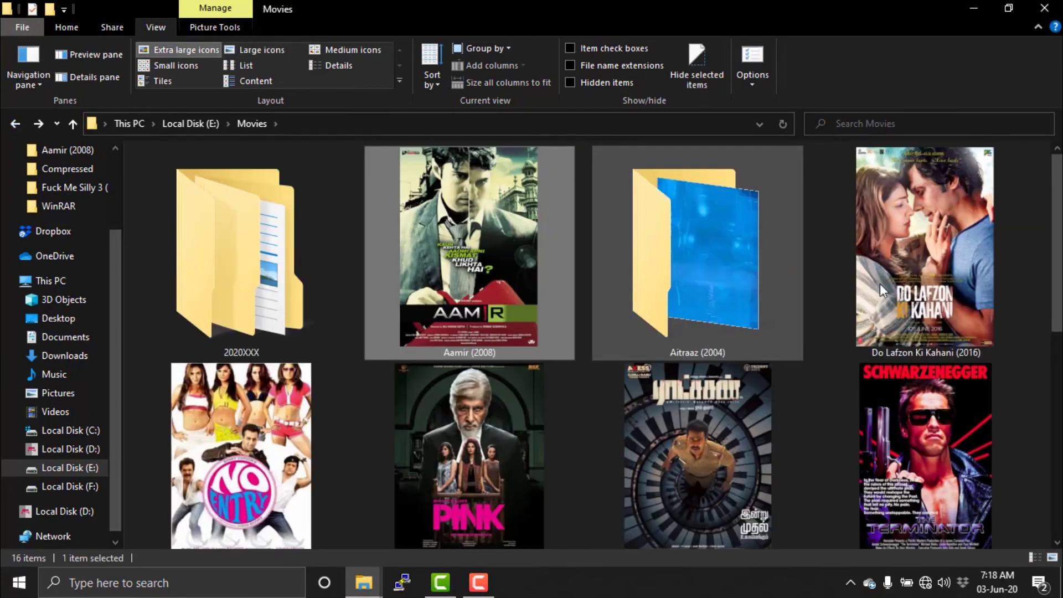
pyautogui.doubleClick(944, 288)
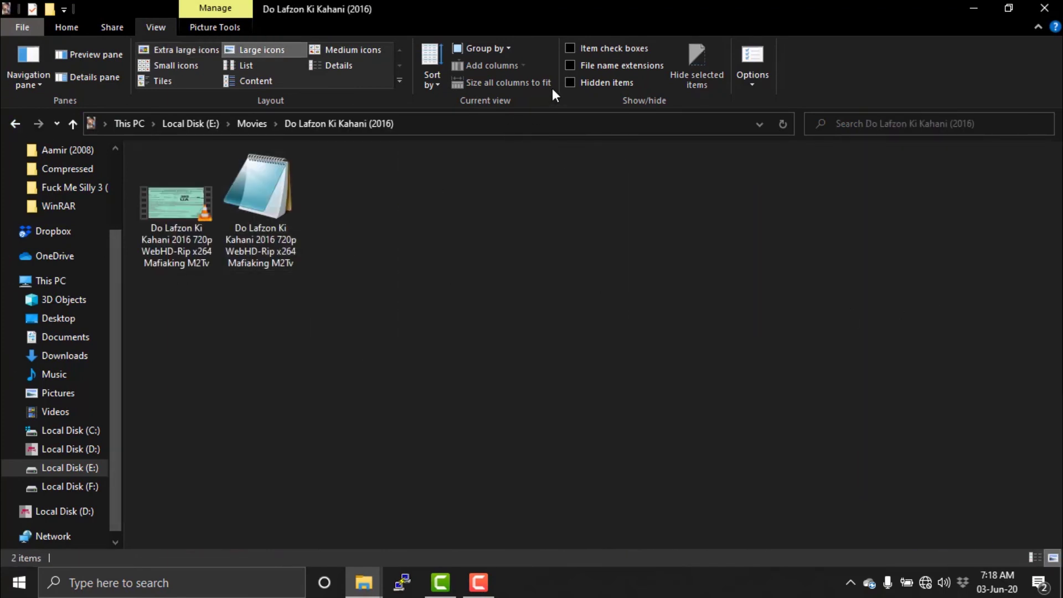
pyautogui.click(570, 83)
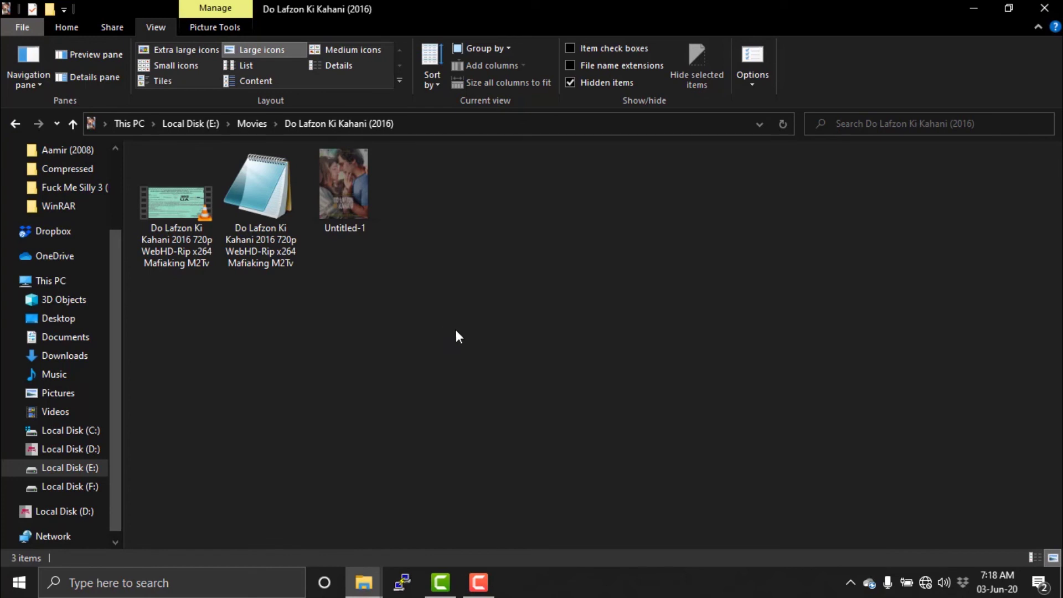
pyautogui.click(570, 83)
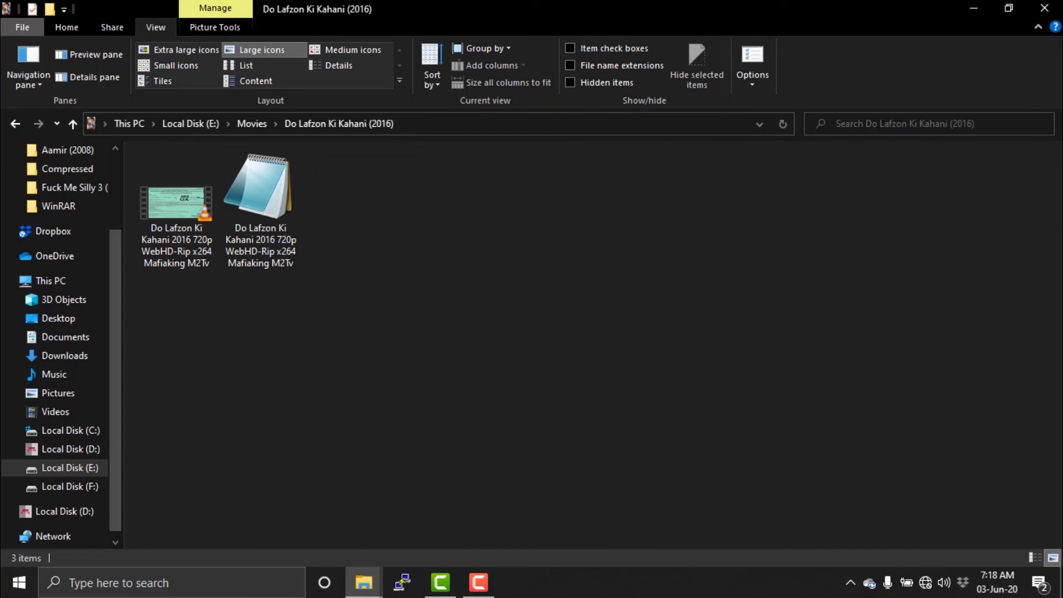
pyautogui.click(15, 124)
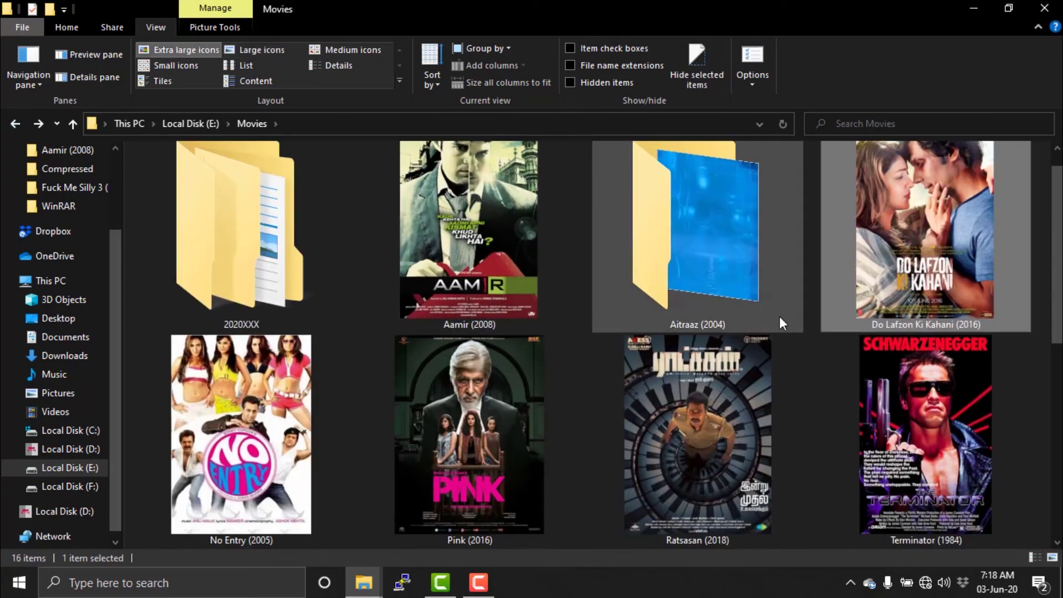
# Examine the poster icons of all folders in the Movies folder and close the window.
pyautogui.scroll(-5, 780, 316)
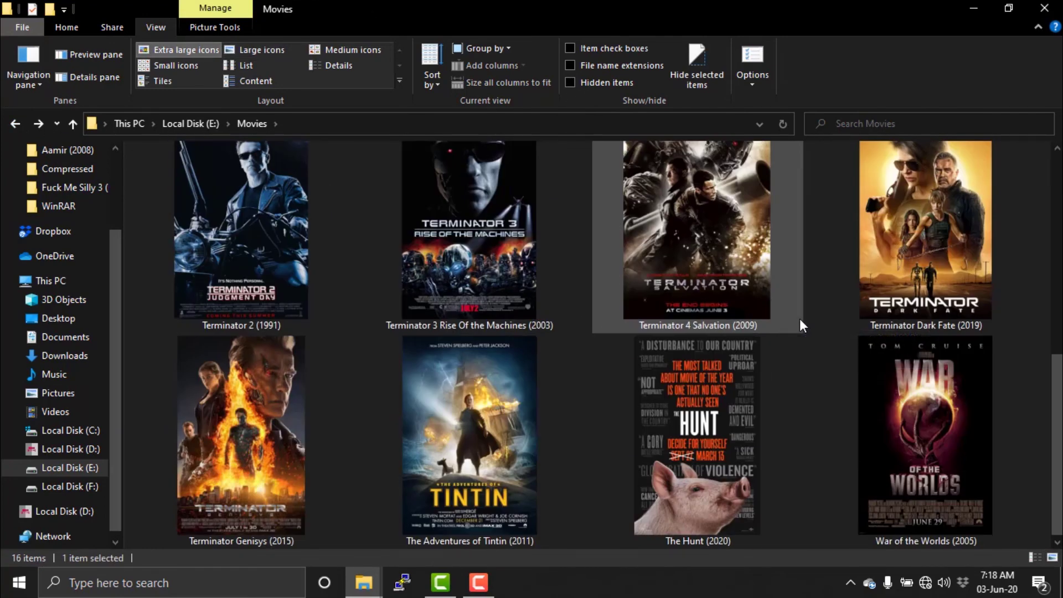
pyautogui.scroll(5, 484, 381)
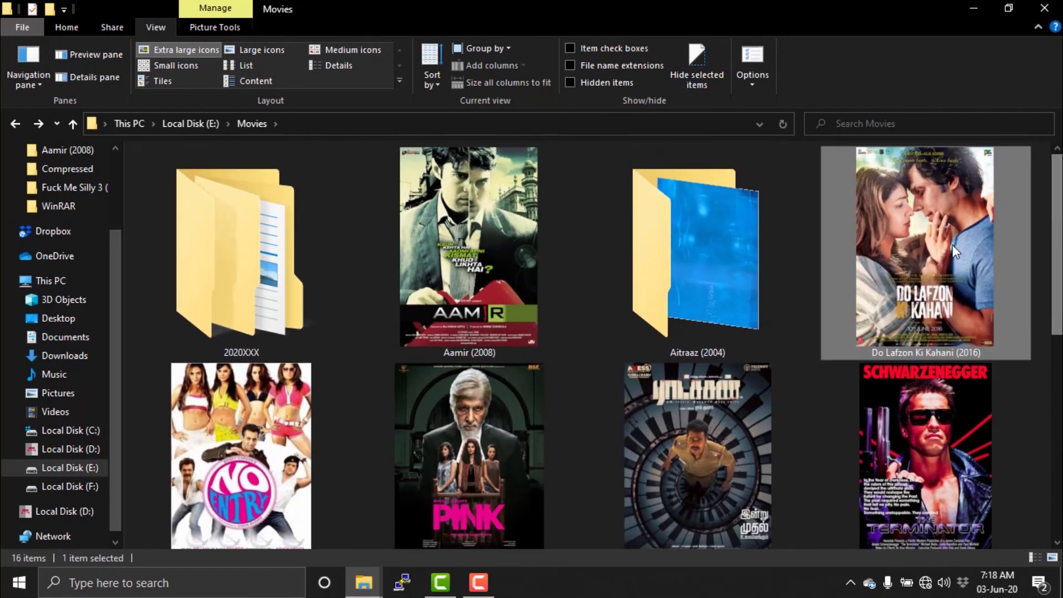
pyautogui.moveTo(497, 387)
pyautogui.moveTo(1059, 281); pyautogui.dragTo(1045, 463)
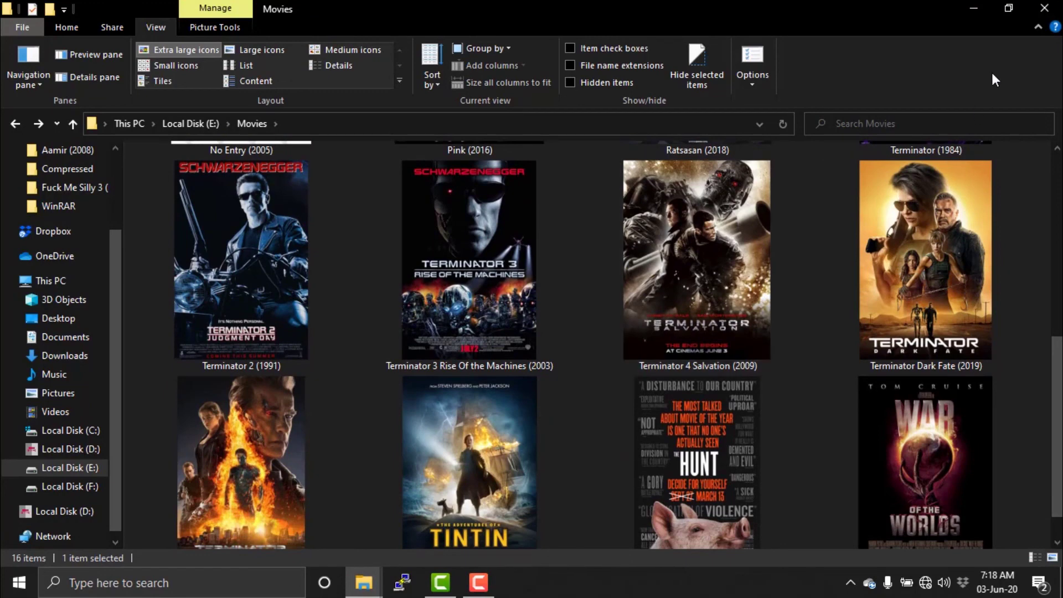
pyautogui.click(1045, 15)
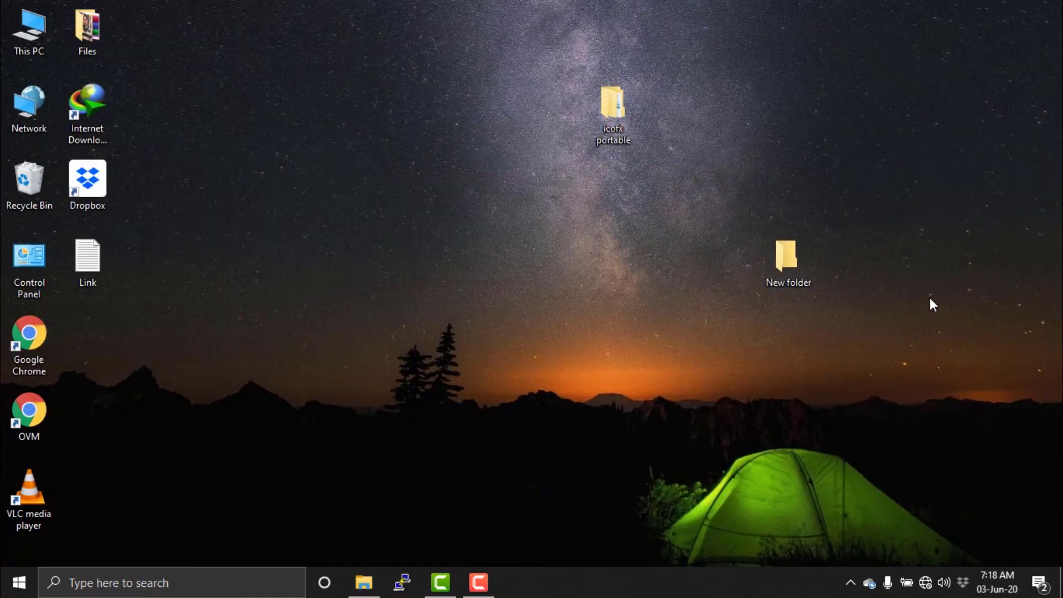
# Check the icofx portable folder on the desktop and the icoconvert.com address in the Link text file, closing both.
pyautogui.doubleClick(614, 113)
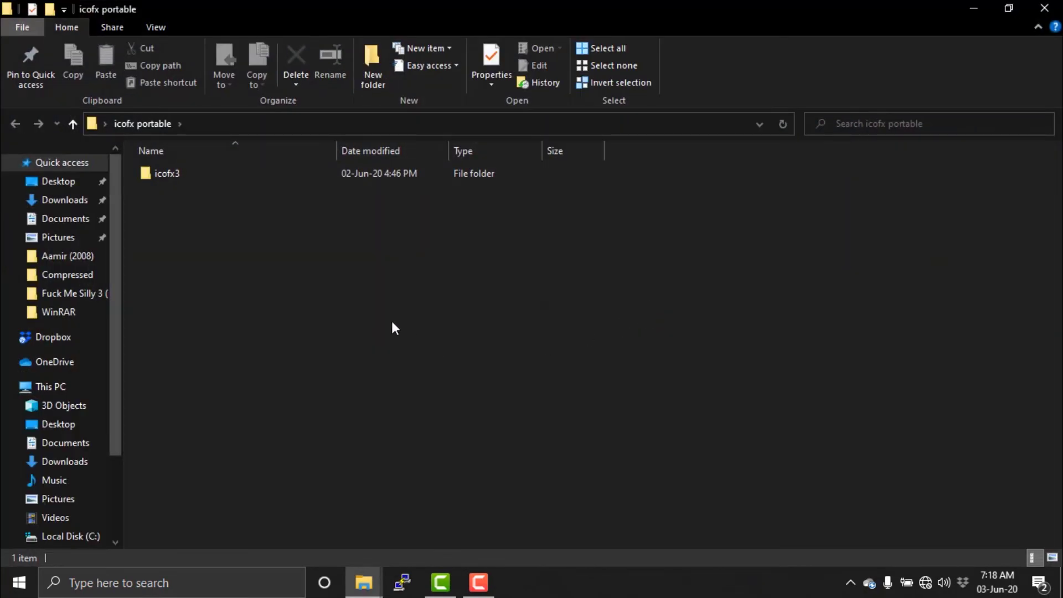
pyautogui.click(1046, 8)
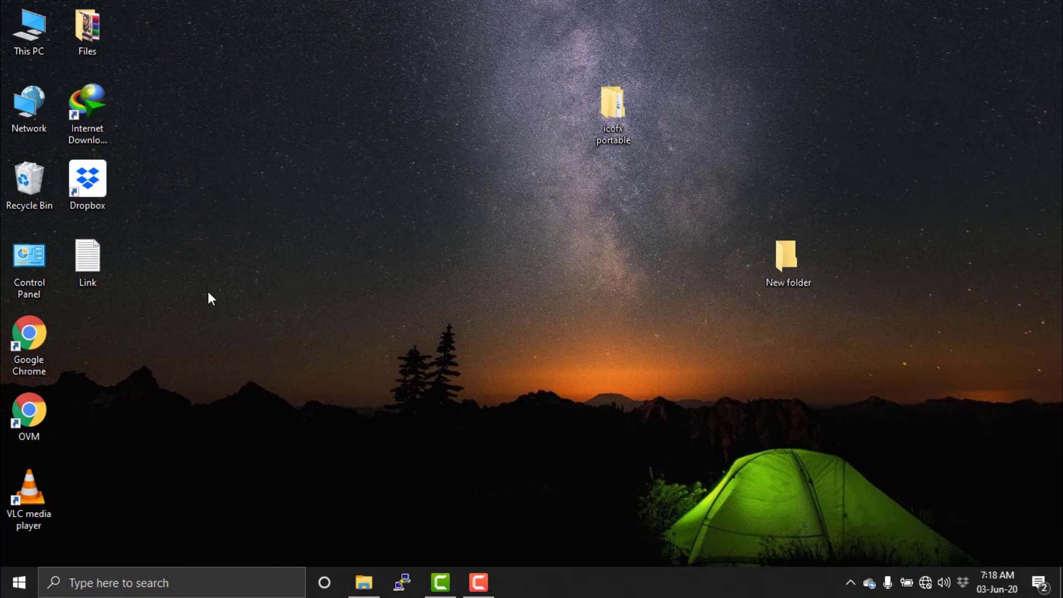
pyautogui.doubleClick(89, 266)
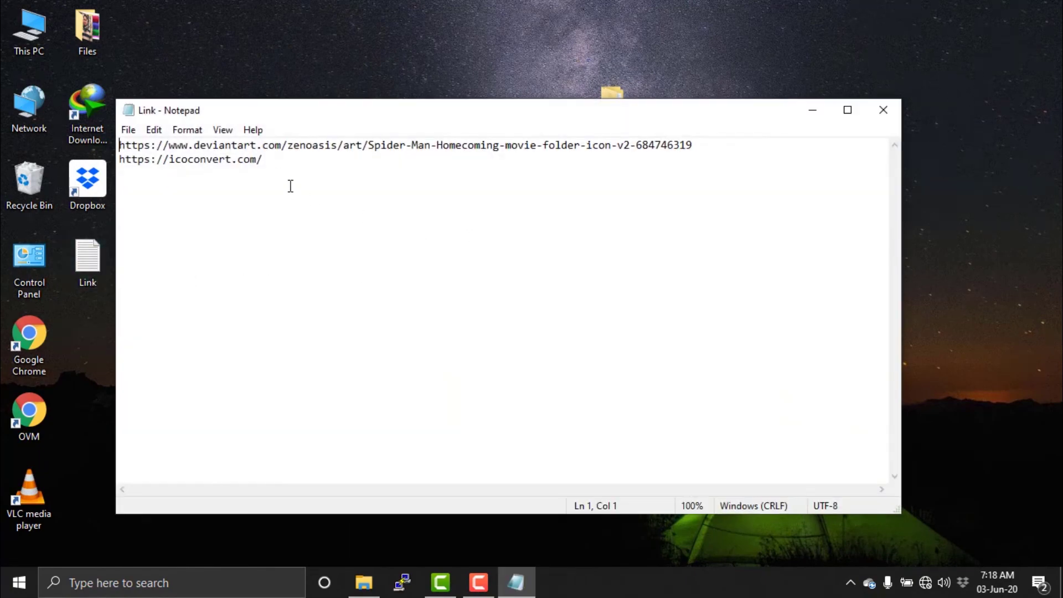
pyautogui.moveTo(264, 162); pyautogui.dragTo(119, 160)
pyautogui.click(165, 188)
pyautogui.moveTo(275, 159); pyautogui.dragTo(118, 159)
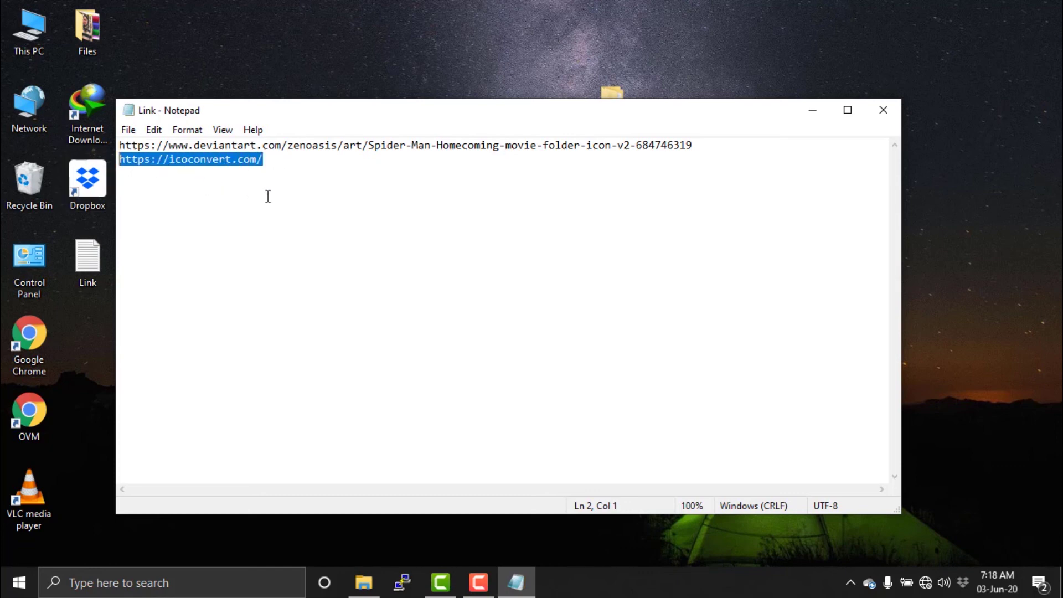
pyautogui.click(315, 182)
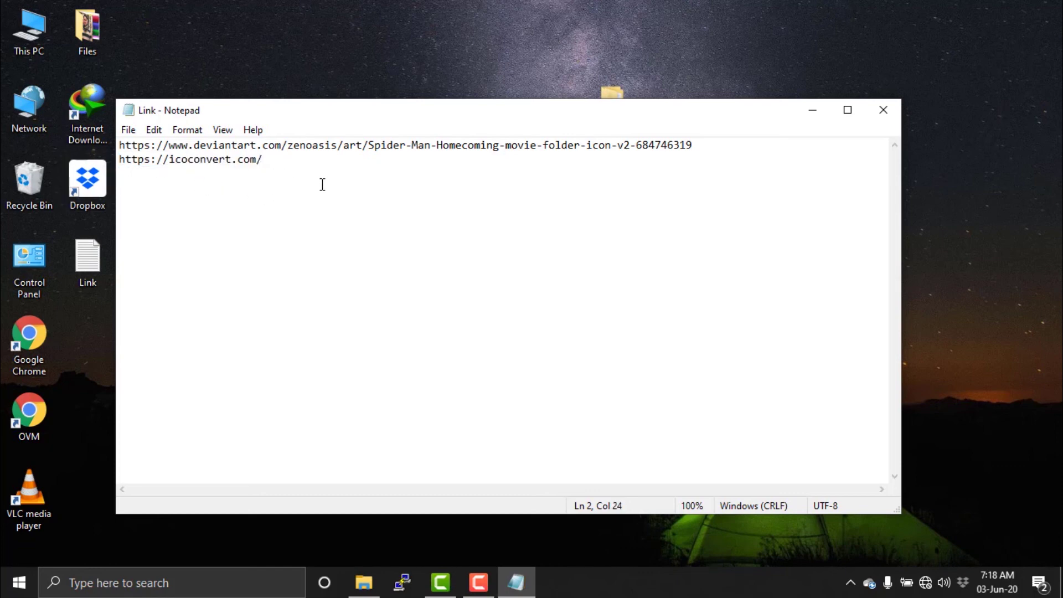
pyautogui.click(877, 111)
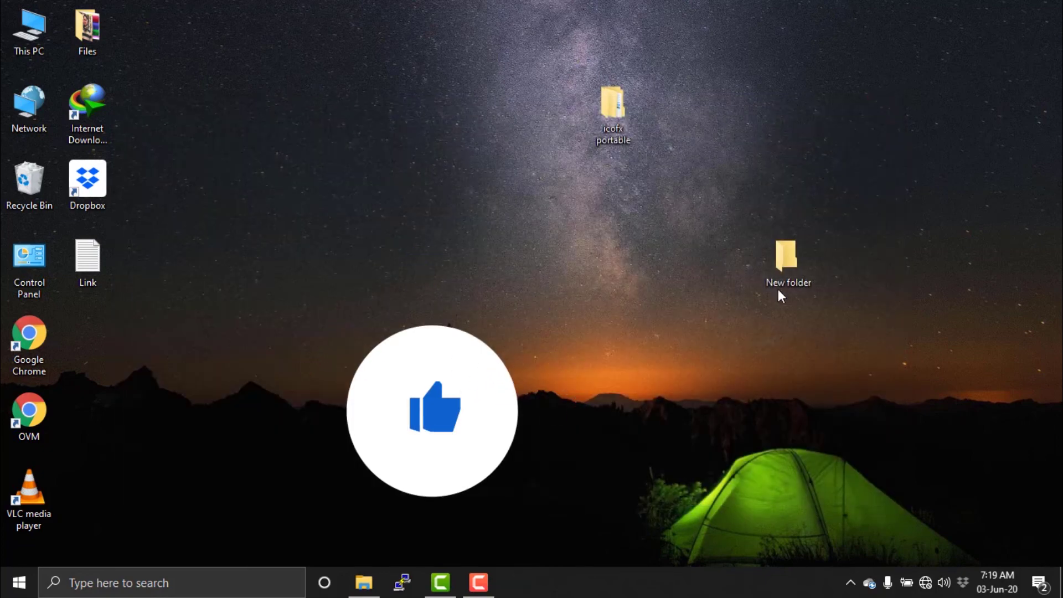